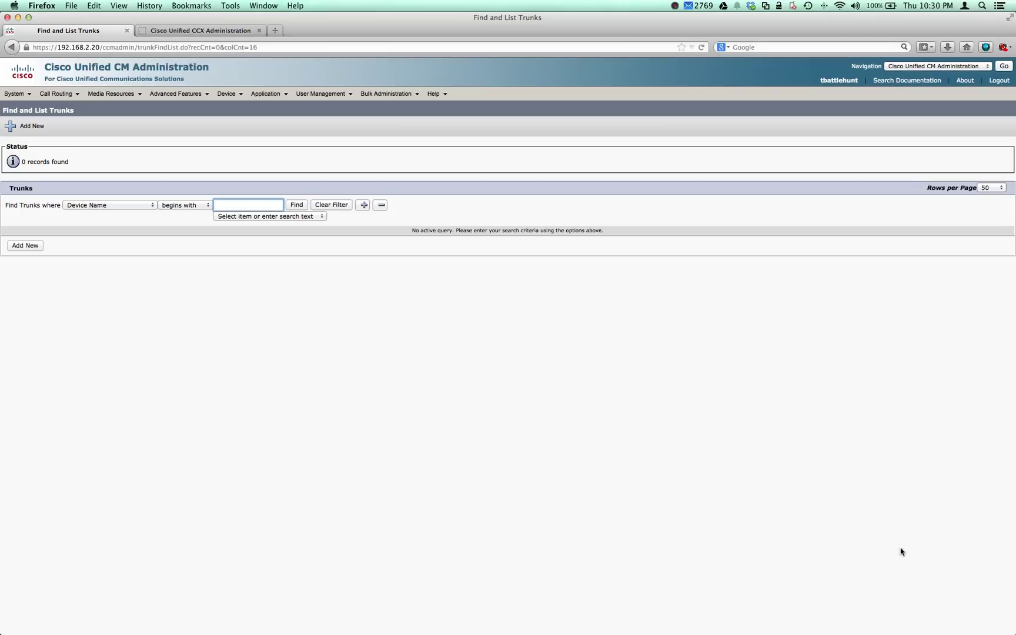
- Start a new trunk in CUCM and check the gateway's interface addresses with 'sh ip int b'
key("Return")
key("super+Tab")
type("sh i ")
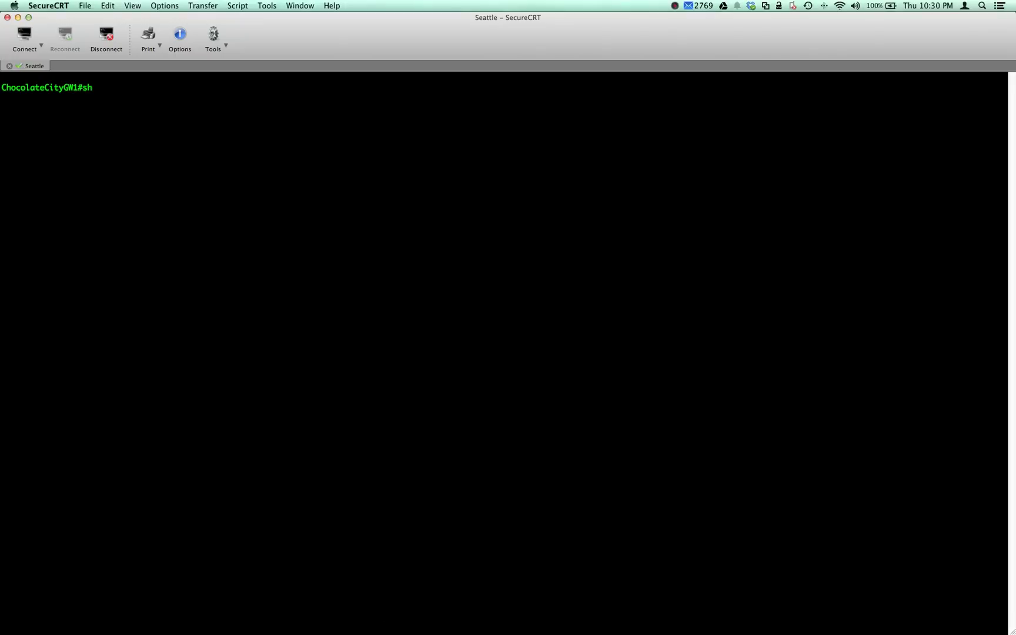
type("p int b")
key("Return")
type("r")
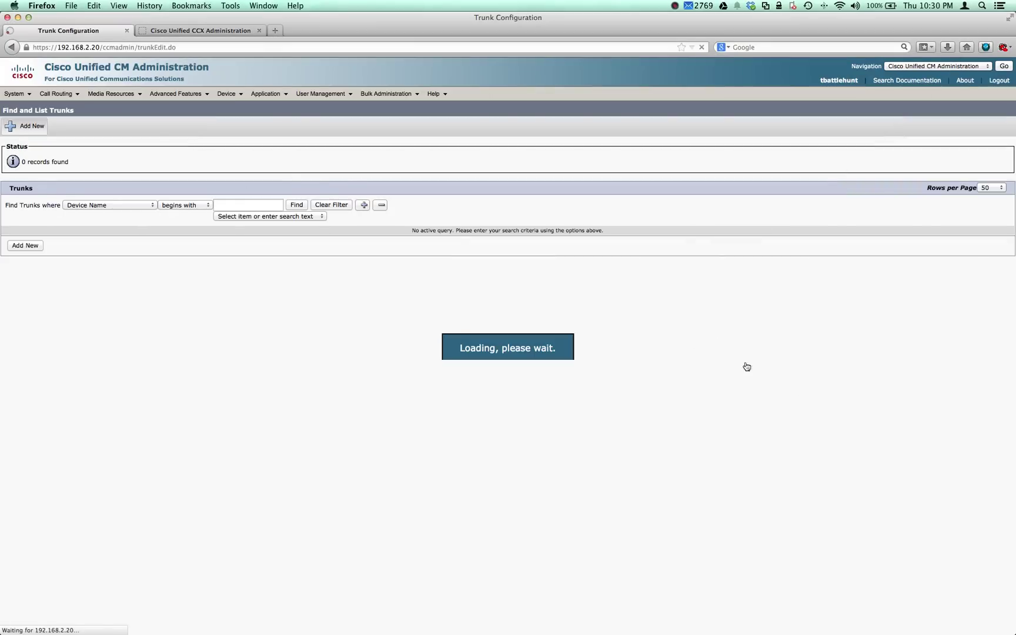
- Create a SIP Trunk named DC_SIP_TRUNK with description 'SIP Trunk to Cloud'
key("space")
key("Down")
key("Down")
key("Down")
key("Down")
key("Return")
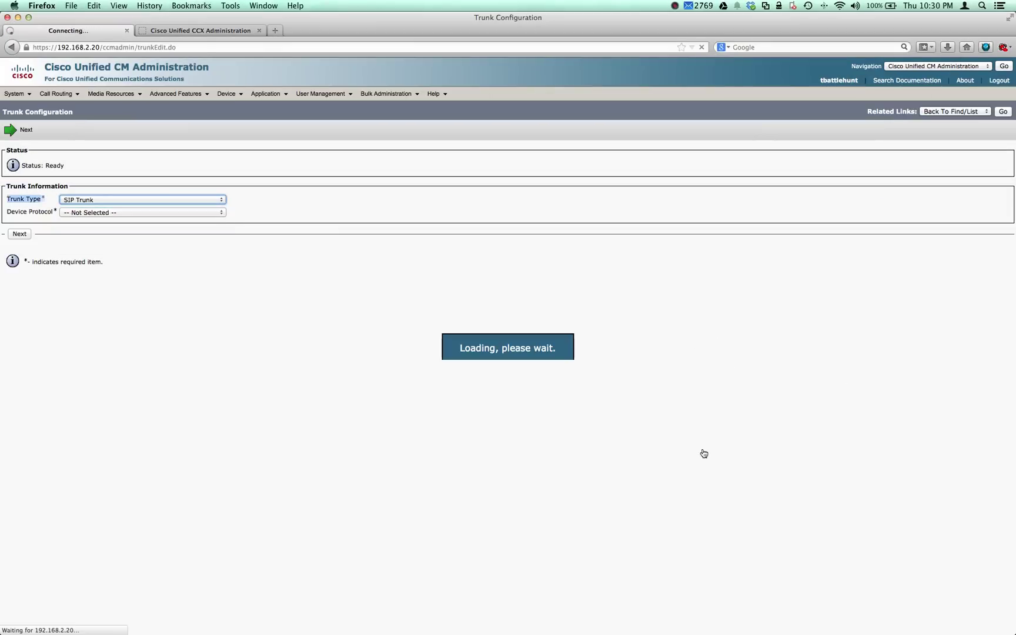
key("Return")
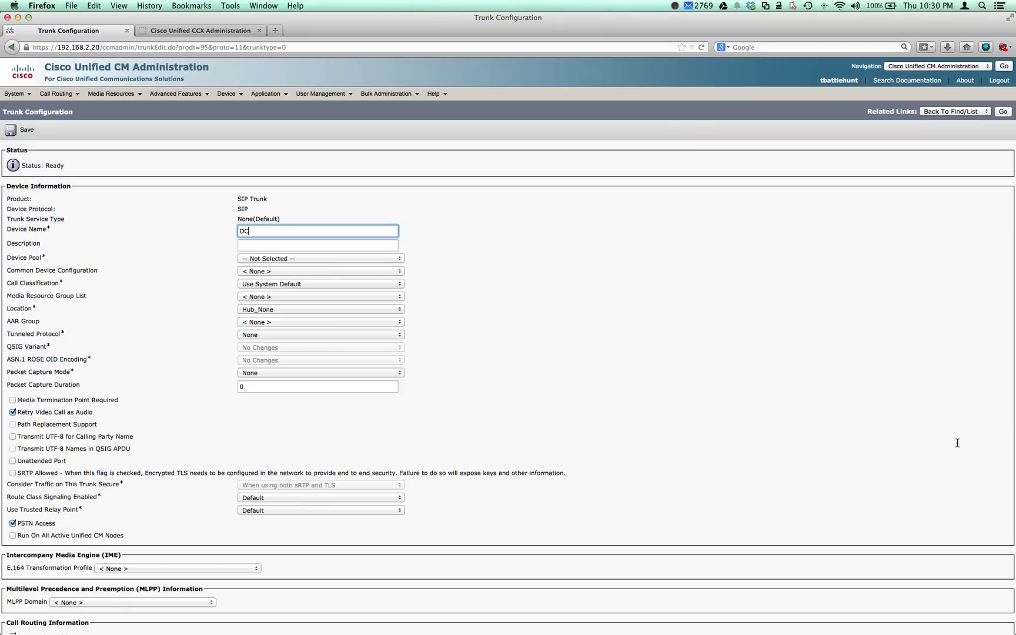
type("DC_SIP_TRUNK")
key("Tab")
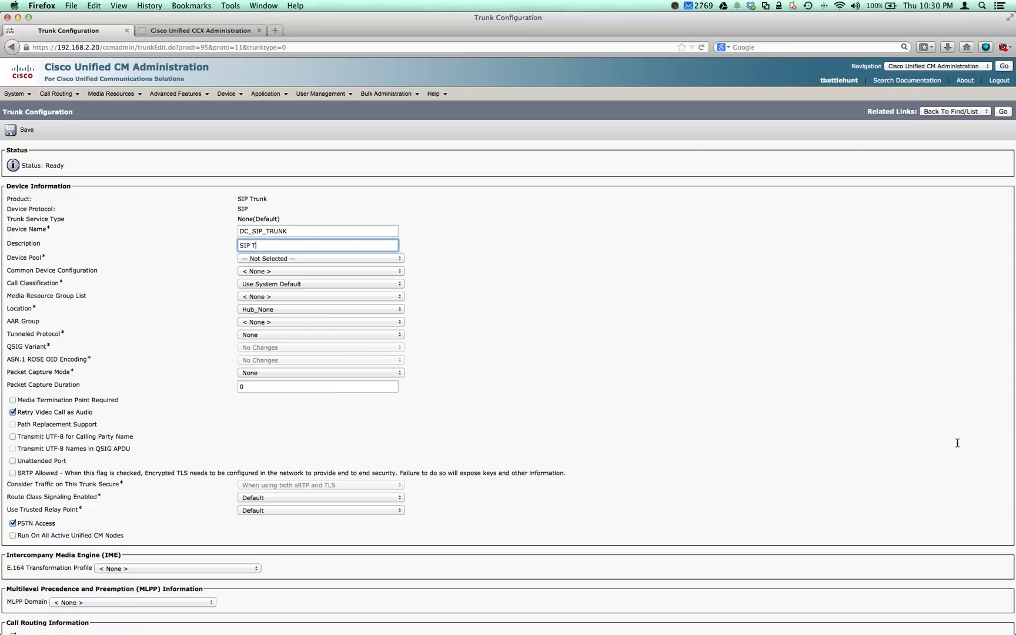
type("SIP Trunk to CLoud")
key("BackSpace")
key("BackSpace")
key("BackSpace")
type("loud")
- Set device pool WashingtonDC, media resource group list Software MRGL and location Hub_None
key("Tab")
key("space")
key("Down")
key("Down")
key("Return")
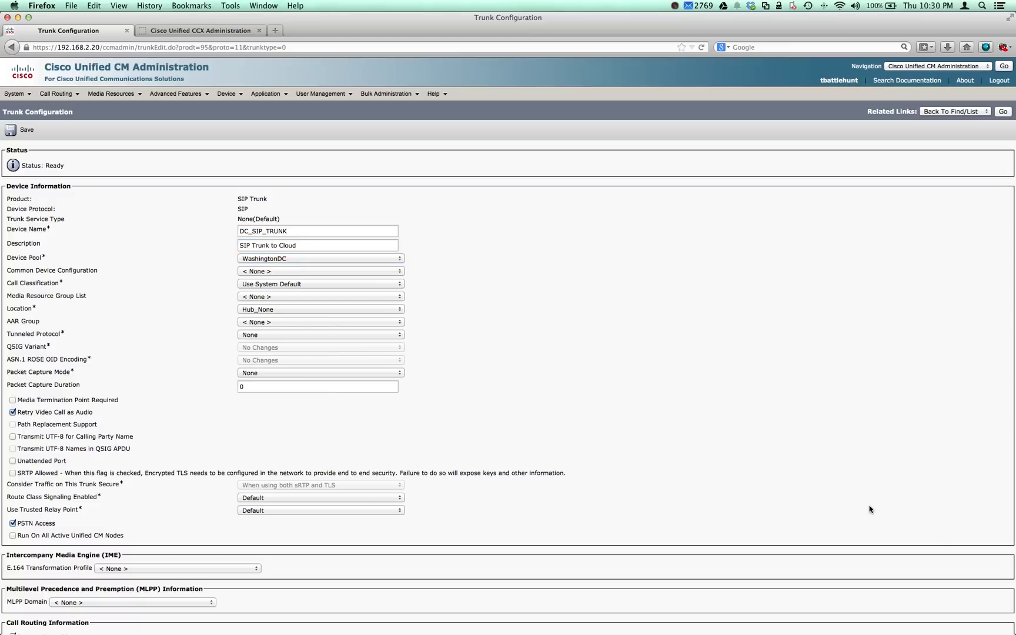
scroll(882, 488, "down", 3)
key("Tab")
key("Tab")
key("Tab")
key("space")
key("Down")
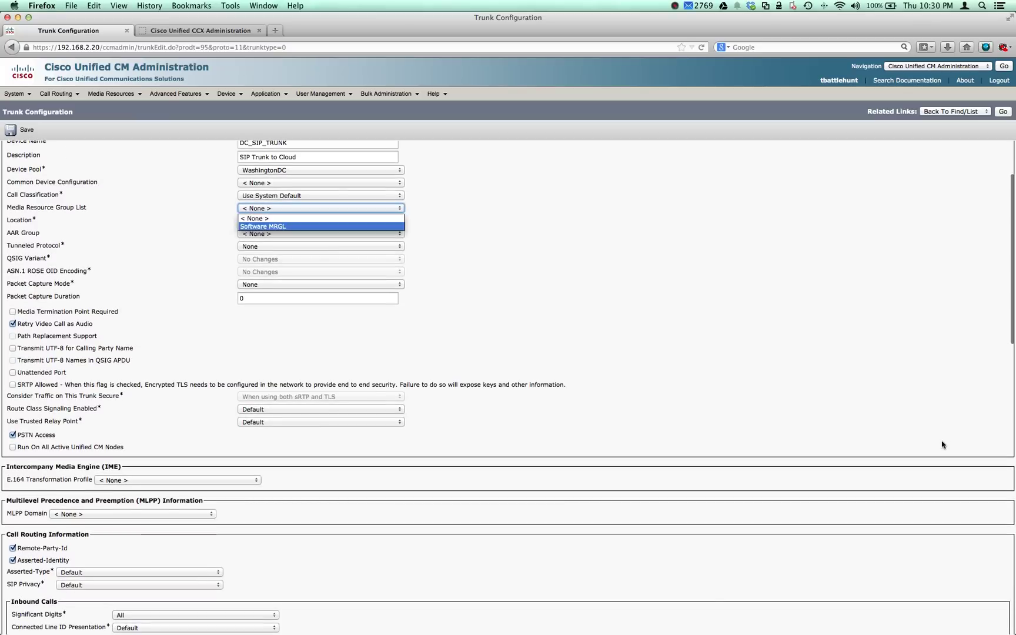
key("Return")
key("Tab")
key("space")
key("Down")
key("Down")
key("Up")
key("Up")
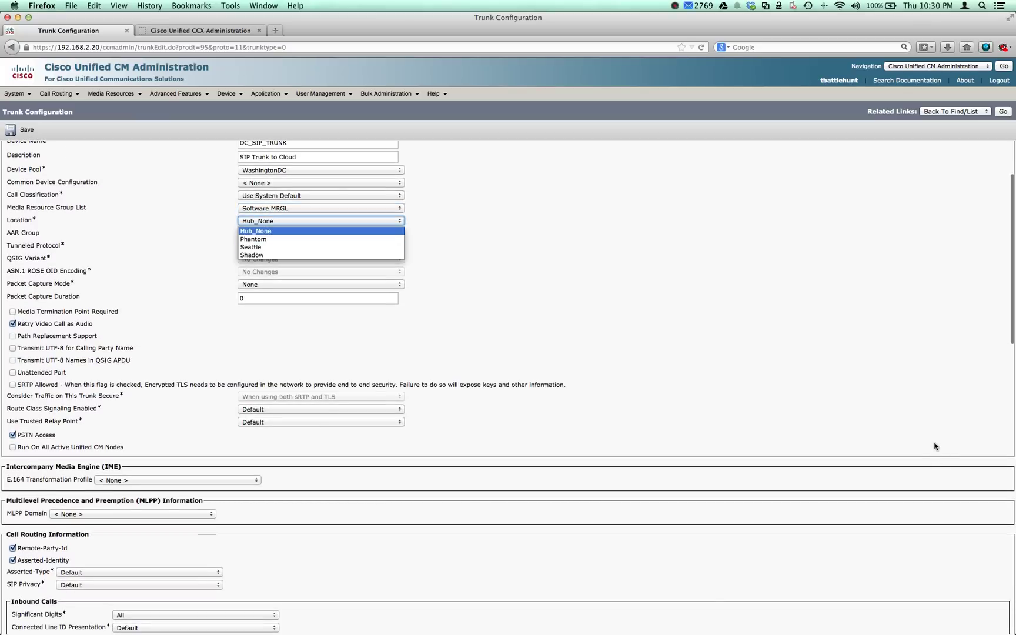
key("Return")
- Set the inbound calling search space to phone_css
scroll(835, 511, "down", 1)
scroll(865, 516, "down", 10)
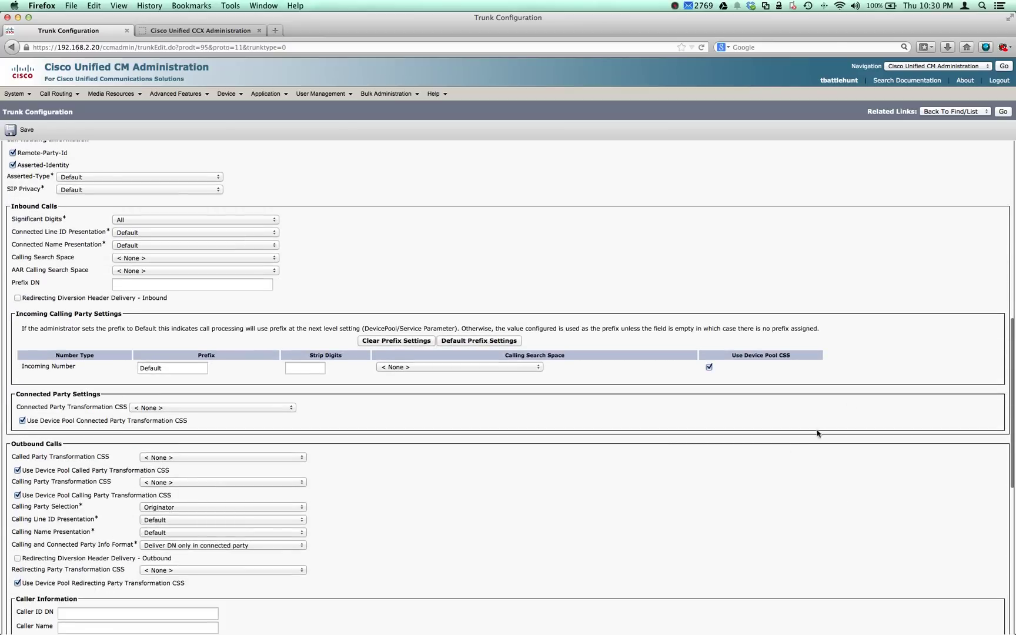
scroll(788, 491, "down", 2)
scroll(787, 492, "up", 1)
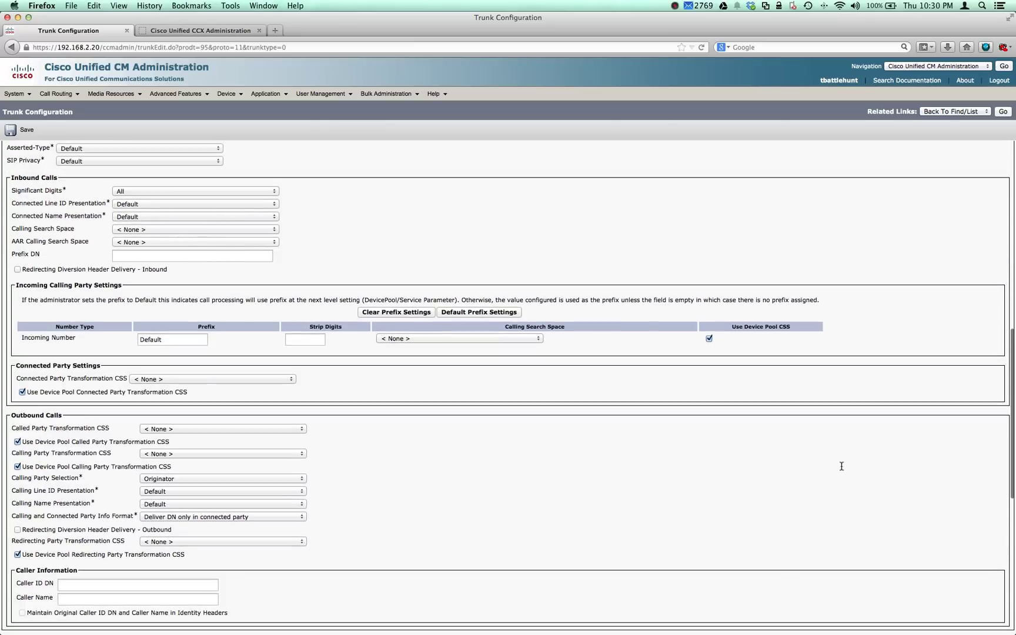
key("space")
key("p")
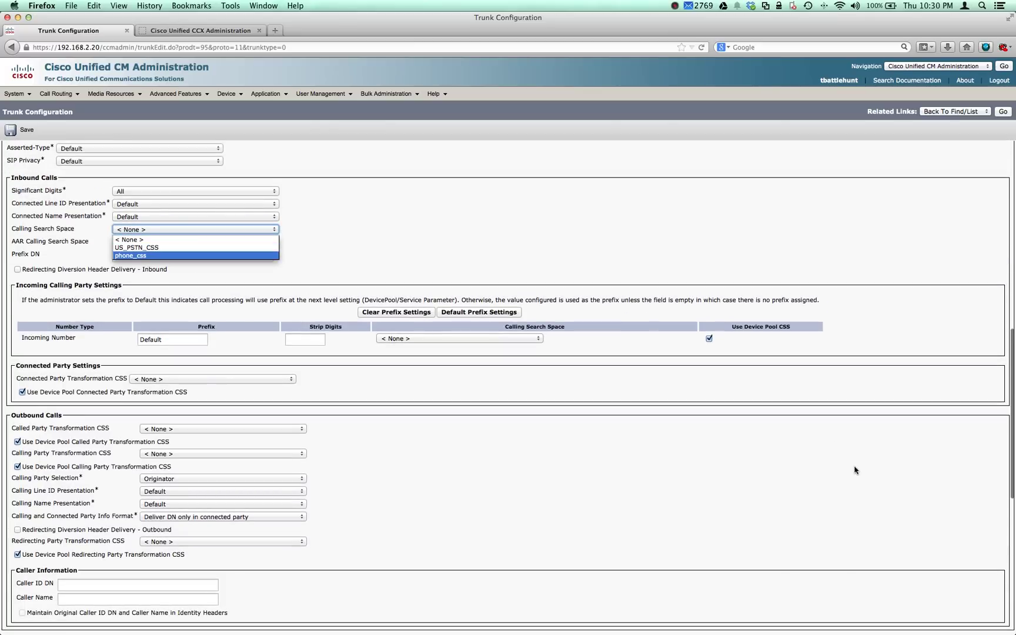
key("Return")
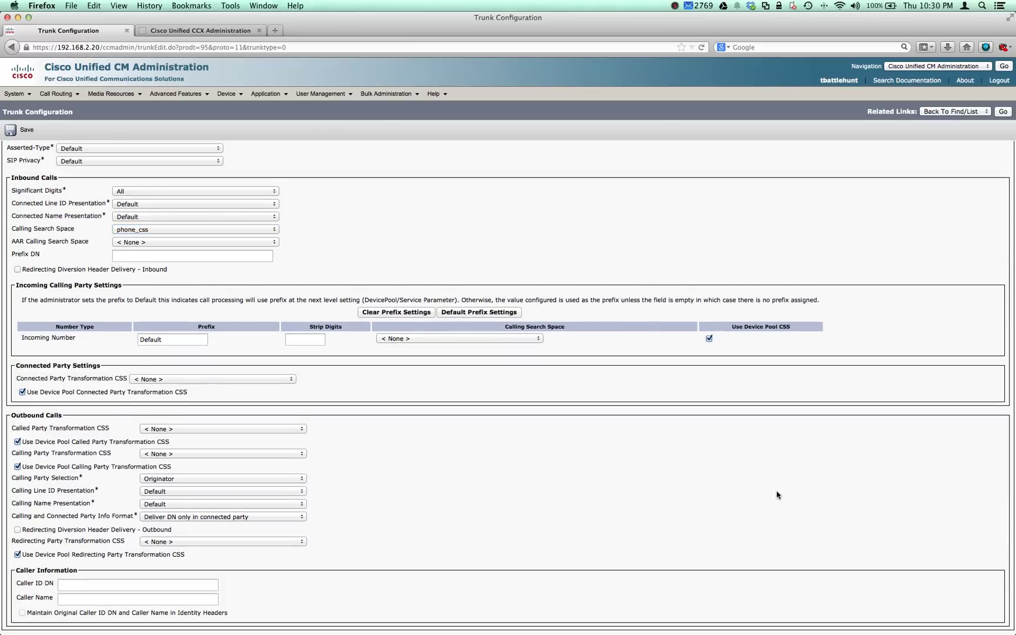
scroll(780, 494, "down", 5)
- Enter destination address 192.168.2.1 and attempt a save, dismissing the missing-profile warning
scroll(788, 511, "down", 8)
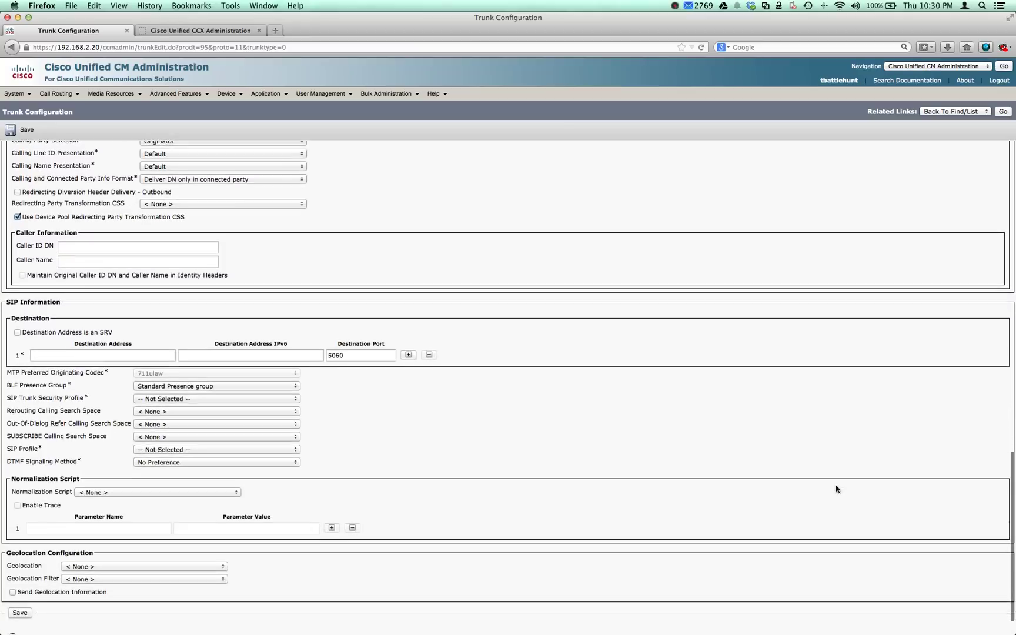
key("Tab")
type("1")
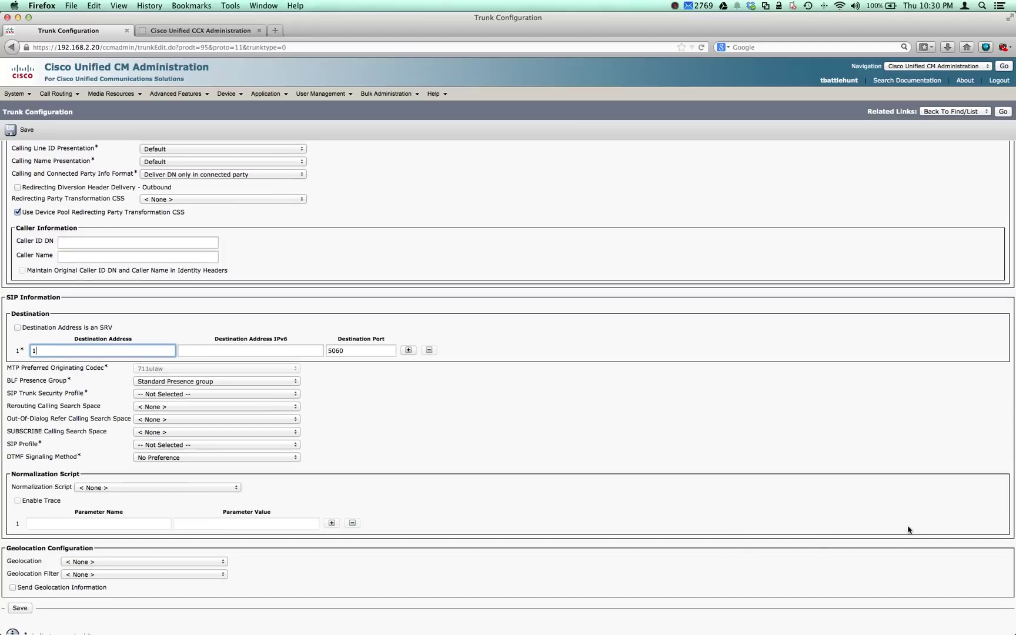
type("92.168.2.1")
key("Return")
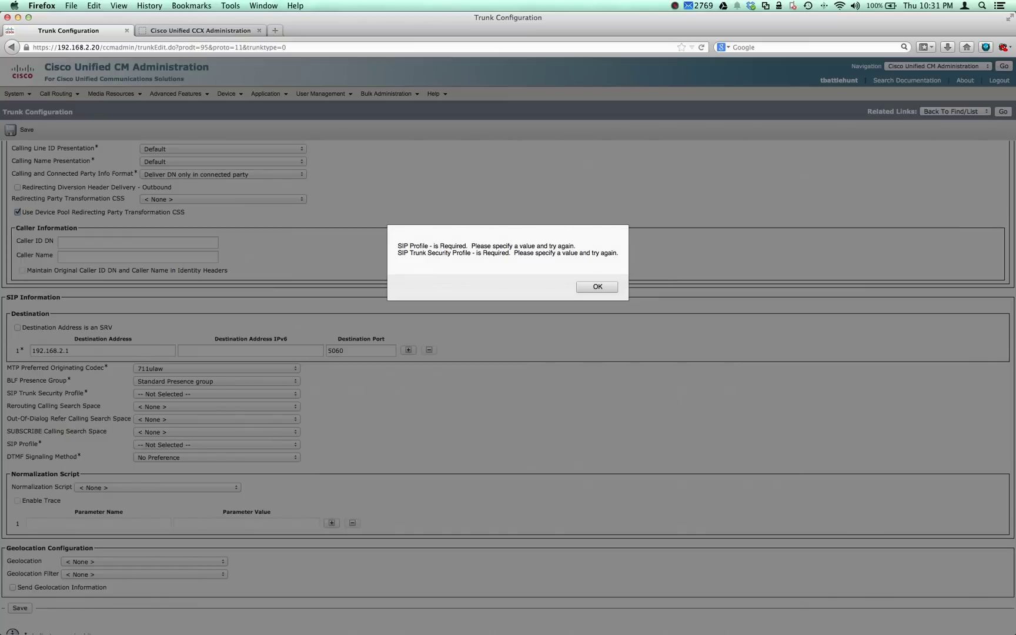
key("Return")
- Choose Non Secure SIP Trunk Profile and Standard SIP Profile, then save the trunk
key("space")
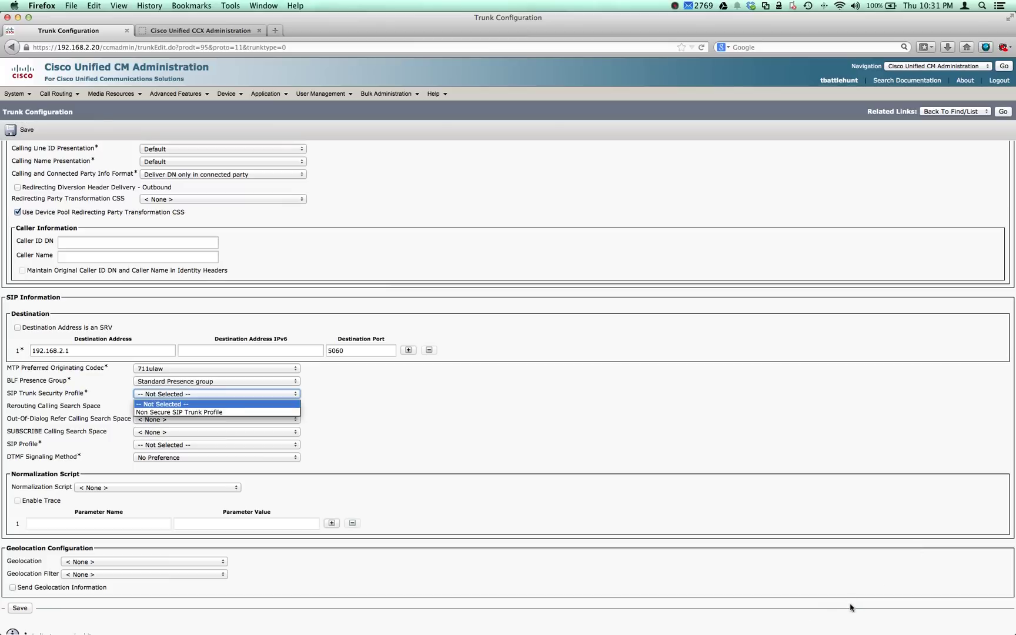
key("Down")
key("Return")
key("Tab")
key("Tab")
key("Tab")
key("Tab")
key("space")
key("Down")
key("Return")
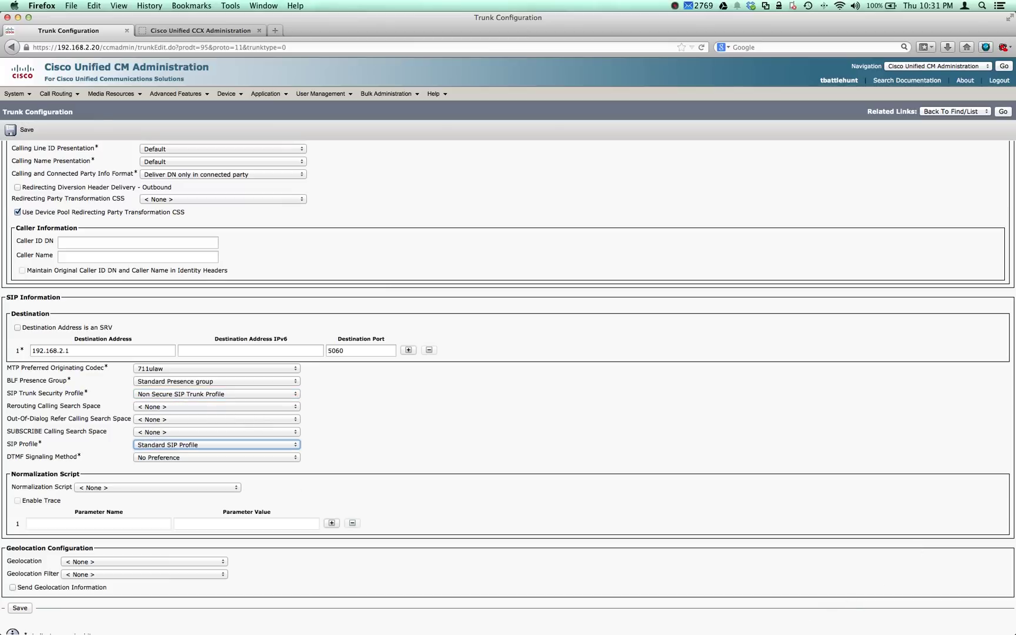
key("Return")
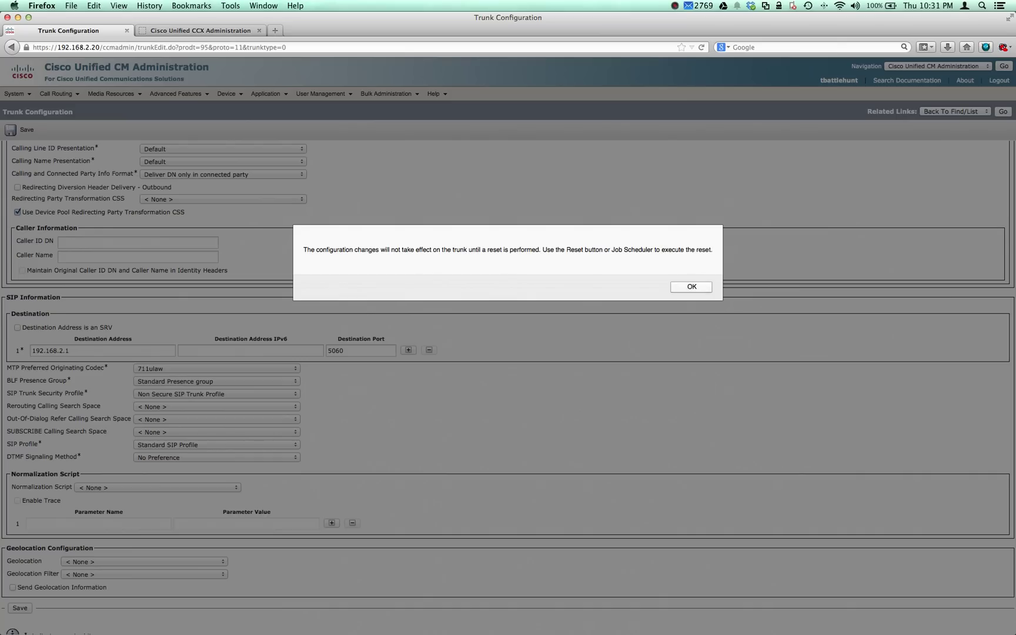
key("Return")
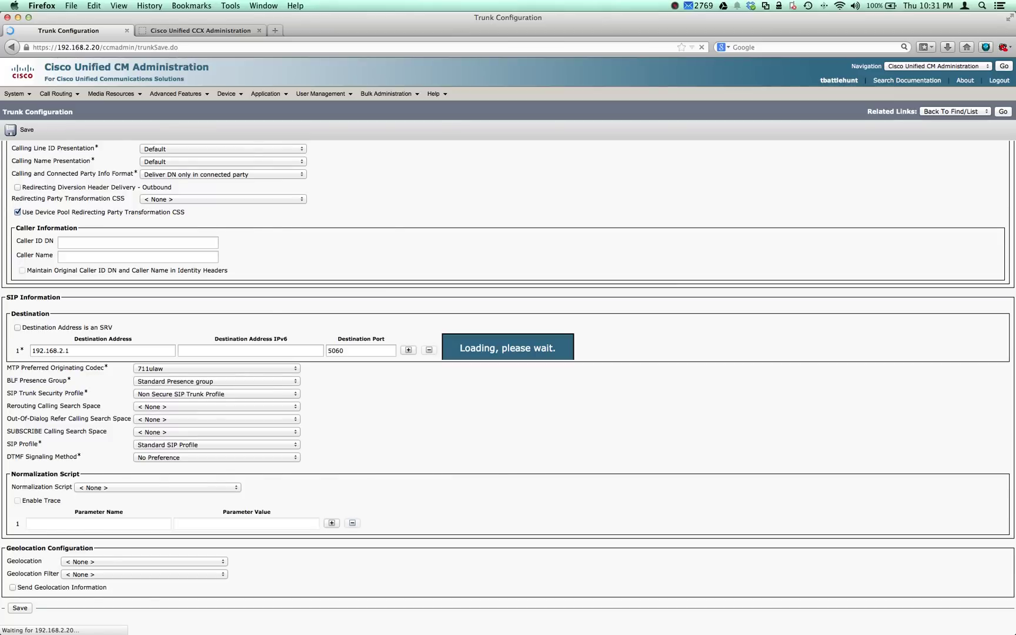
- Reset DC_SIP_TRUNK from the Device Reset window and close that window
key("Return")
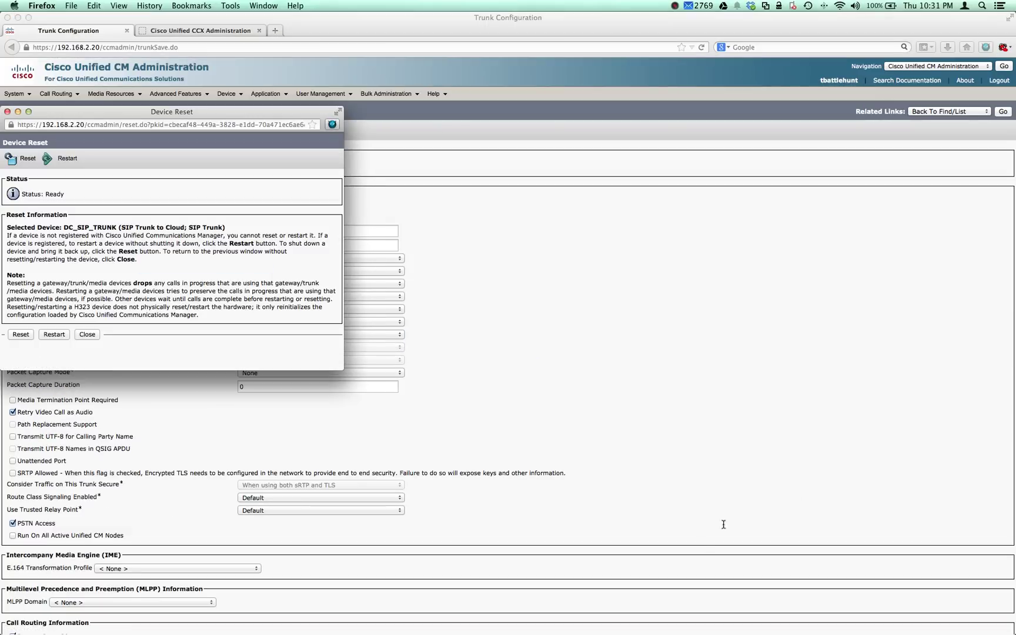
key("Return")
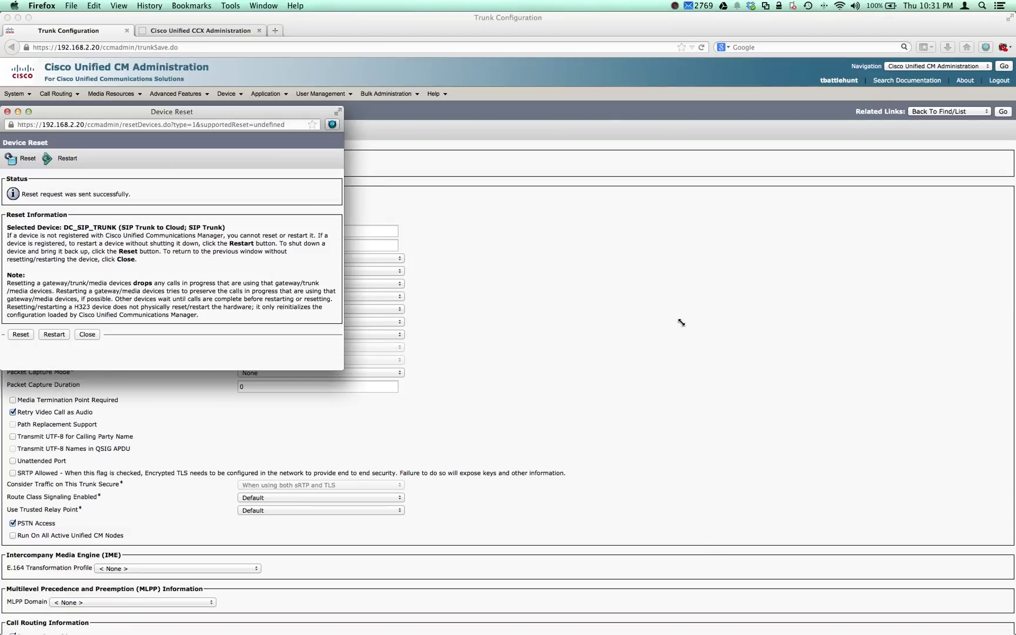
key("super+w")
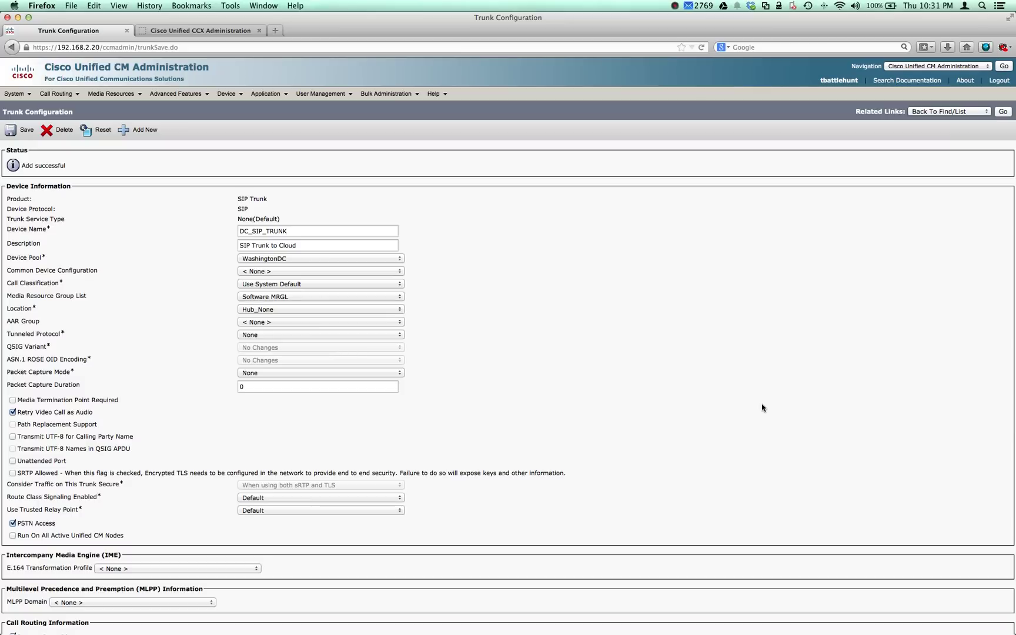
- Bring up the gateway terminal and clear its screen and scrollback
key("super+m")
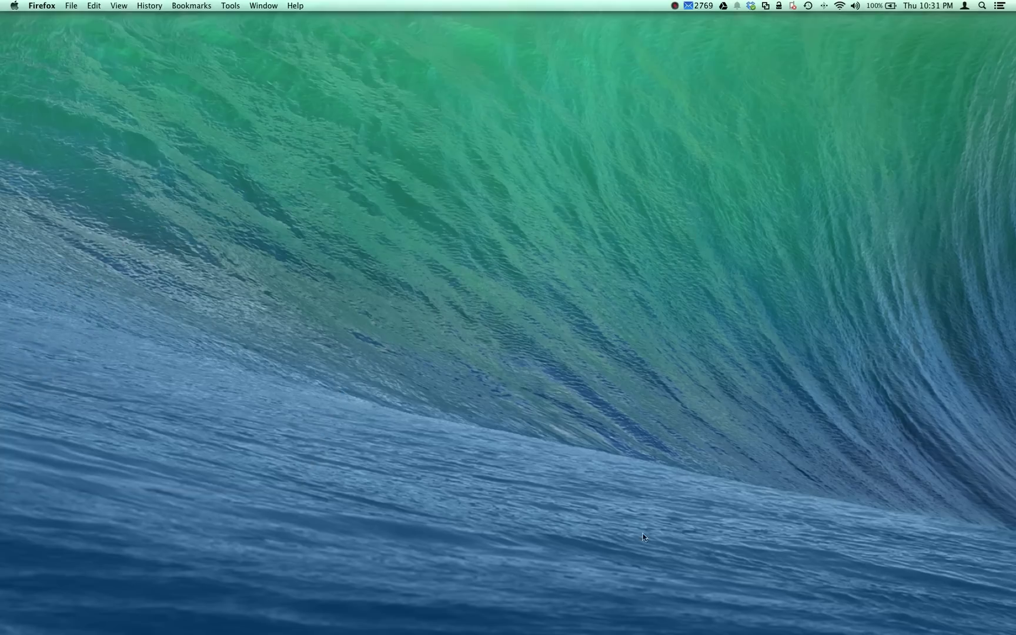
left_click(616, 626)
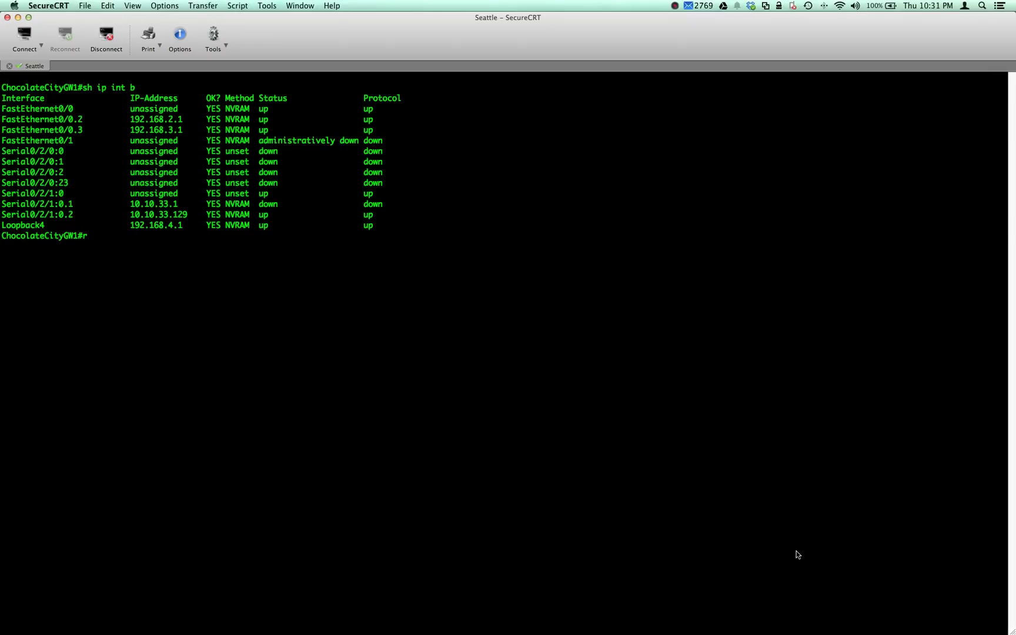
key("ctrl+F2")
key("Right")
key("Right")
key("Right")
key("Down")
key("Down")
key("Down")
key("Down")
key("Down")
key("Down")
key("Down")
key("Down")
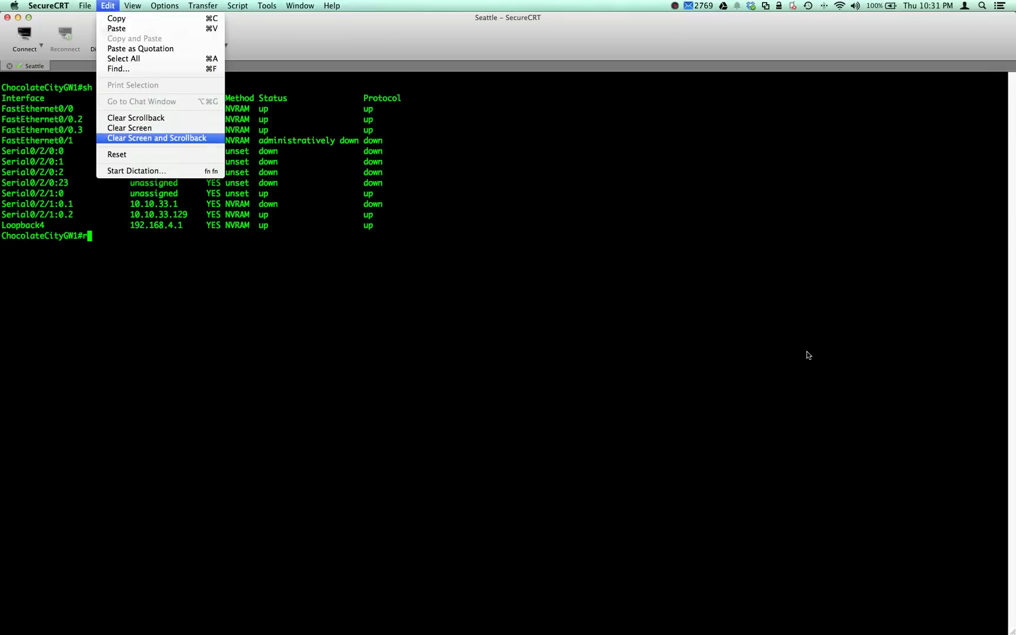
key("Return")
- Check running debugs with 'show debugging' and disable them all with 'un all'
key("Return")
key("Return")
key("Return")
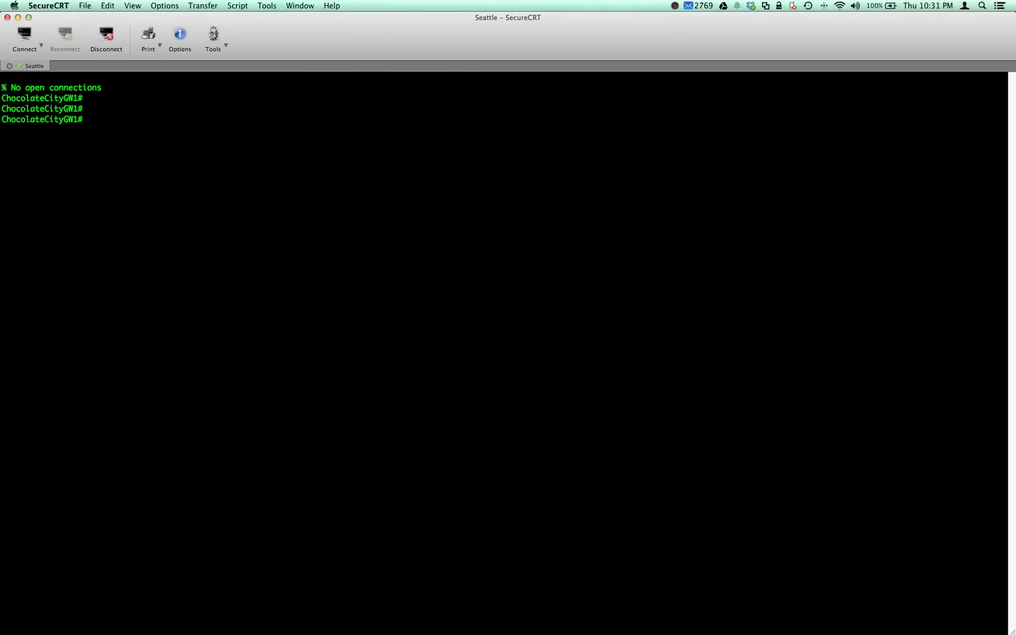
type("show debu")
key("Tab")
key("Return")
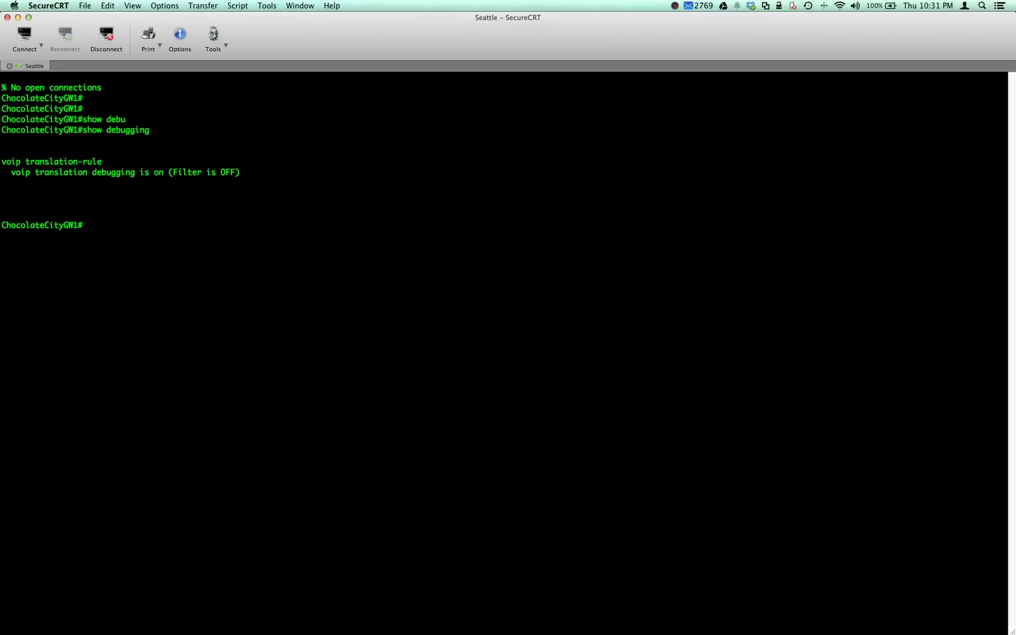
type("un all")
key("Return")
key("Return")
key("Return")
key("Return")
key("Return")
key("Return")
key("Return")
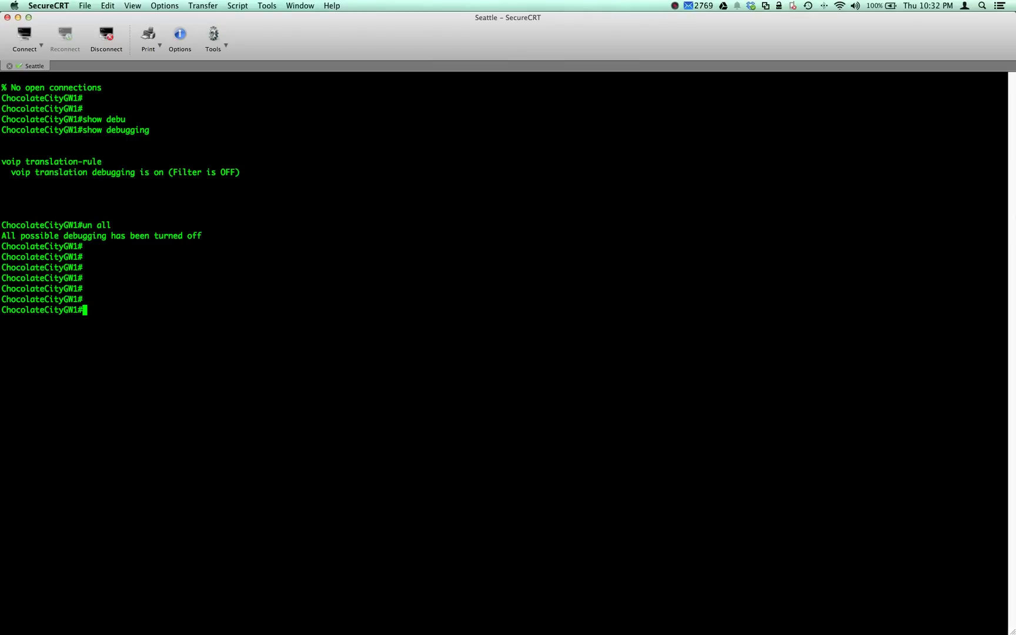
- Enable SIP call debugging with 'debug ccsip calls' on ChocolateCityGW1
type("debu")
key("Tab")
type("vo")
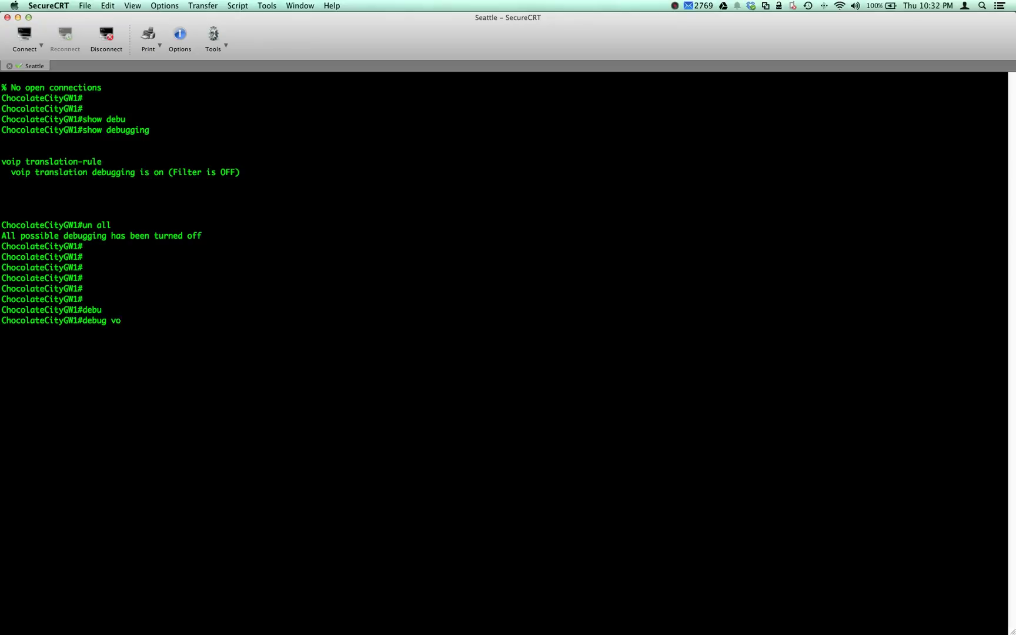
key("BackSpace")
key("BackSpace")
type("cci")
key("Tab")
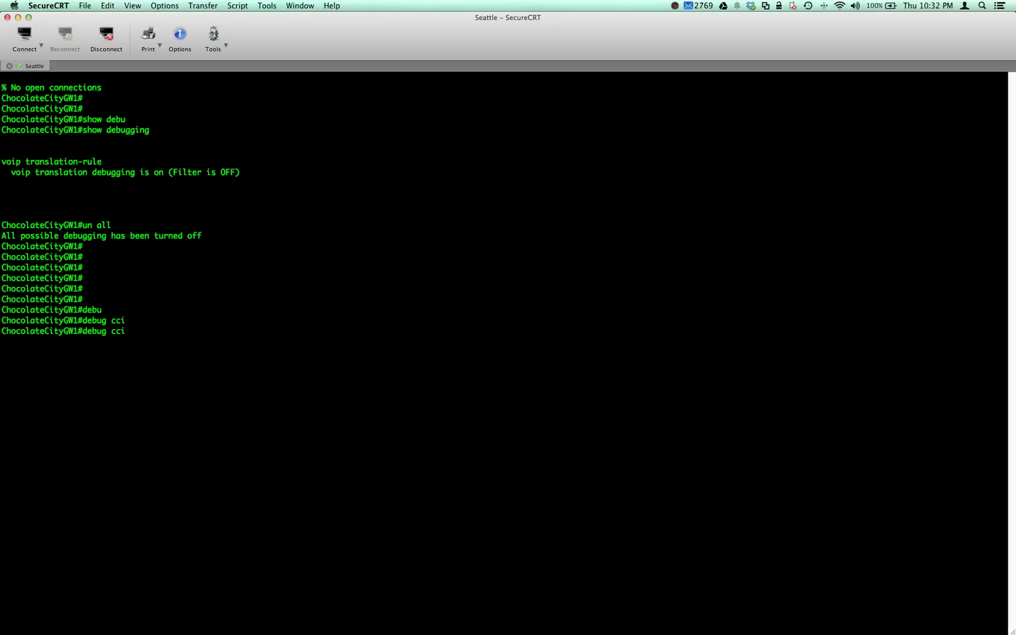
key("BackSpace")
type("si")
key("Tab")
type("call")
key("Tab")
key("Return")
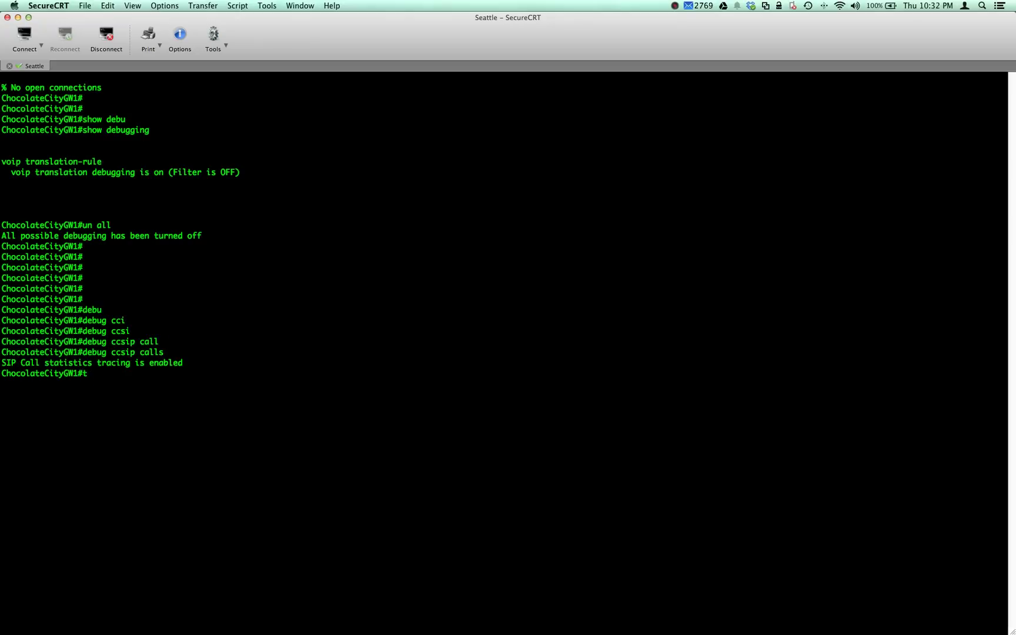
- Turn on terminal monitor and add blank lines below the test call's SIP 404 output
type("ter")
key("Tab")
type("mon")
key("Return")
key("Return")
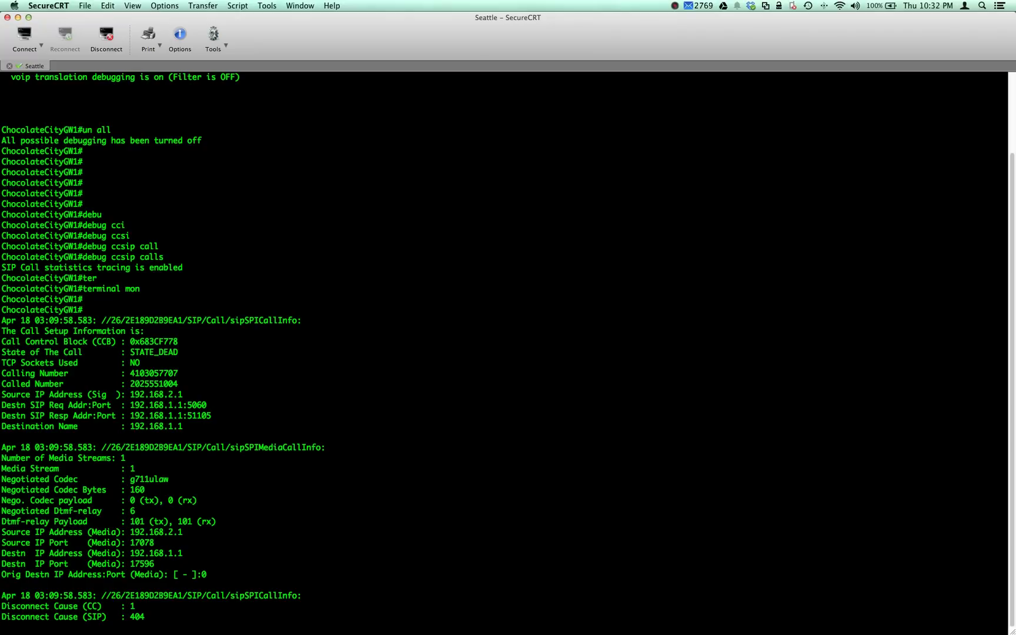
key("Return")
key("Return")
key("Return")
key("Return")
key("Return")
key("Return")
key("Return")
key("Return")
key("Return")
key("Return")
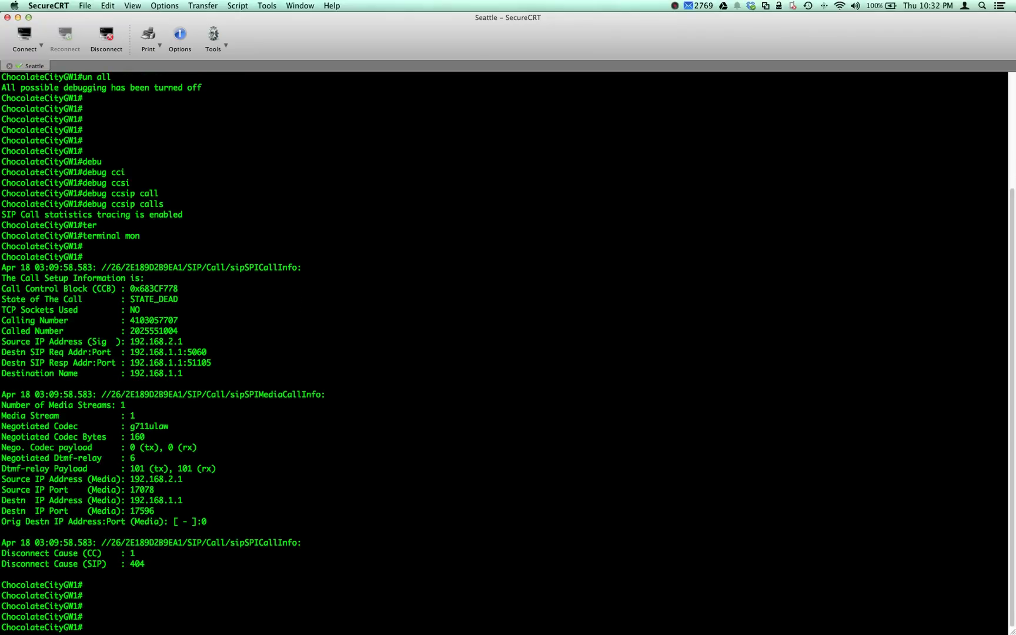
key("Return")
key("Return")
key("Return")
key("Return")
key("Return")
key("Return")
key("Return")
key("Return")
key("Return")
key("Return")
key("Return")
key("Return")
key("Return")
key("Return")
key("Return")
key("Return")
key("Return")
key("Return")
key("Return")
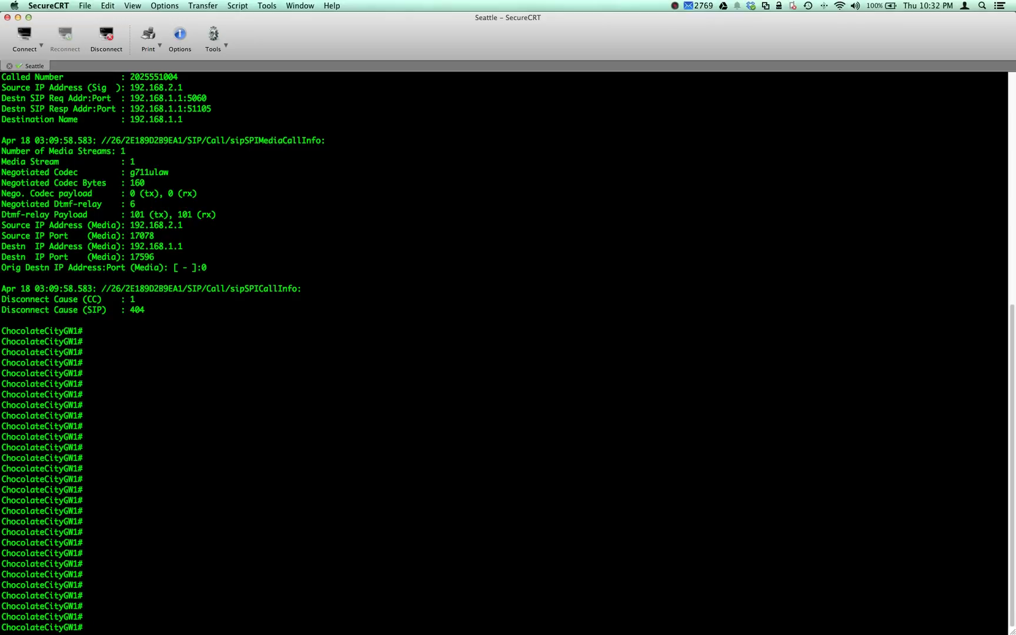
- Enable 'debug voice ccapi inout' with terminal monitor on the gateway
type("debu")
key("Tab")
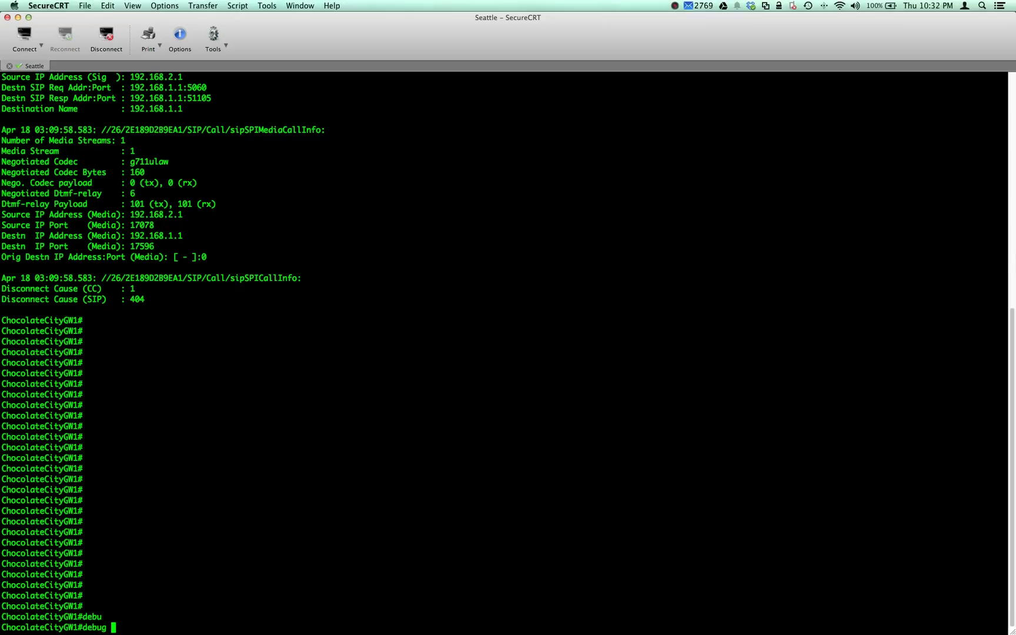
type("voice cc")
key("Tab")
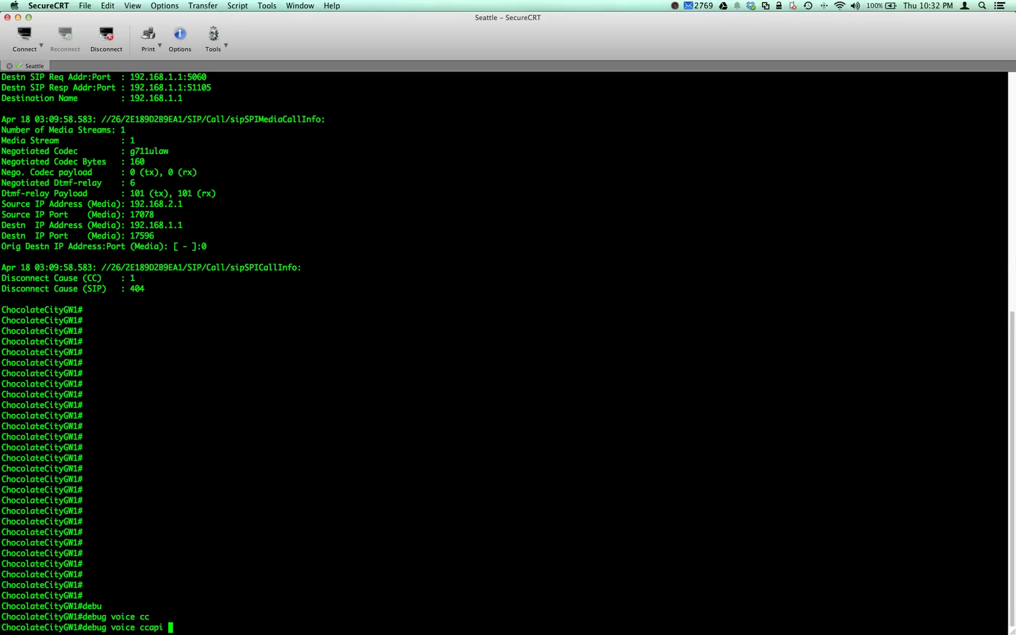
type("in")
key("Tab")
type("o")
key("Tab")
key("Return")
type("ter")
key("Tab")
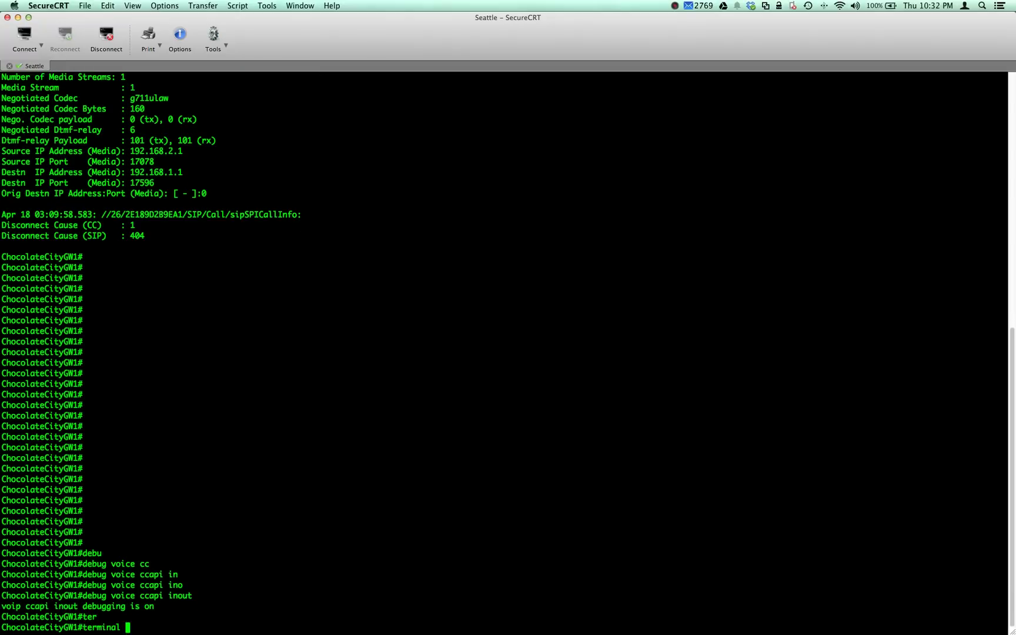
type("mon")
key("Return")
key("Return")
key("Return")
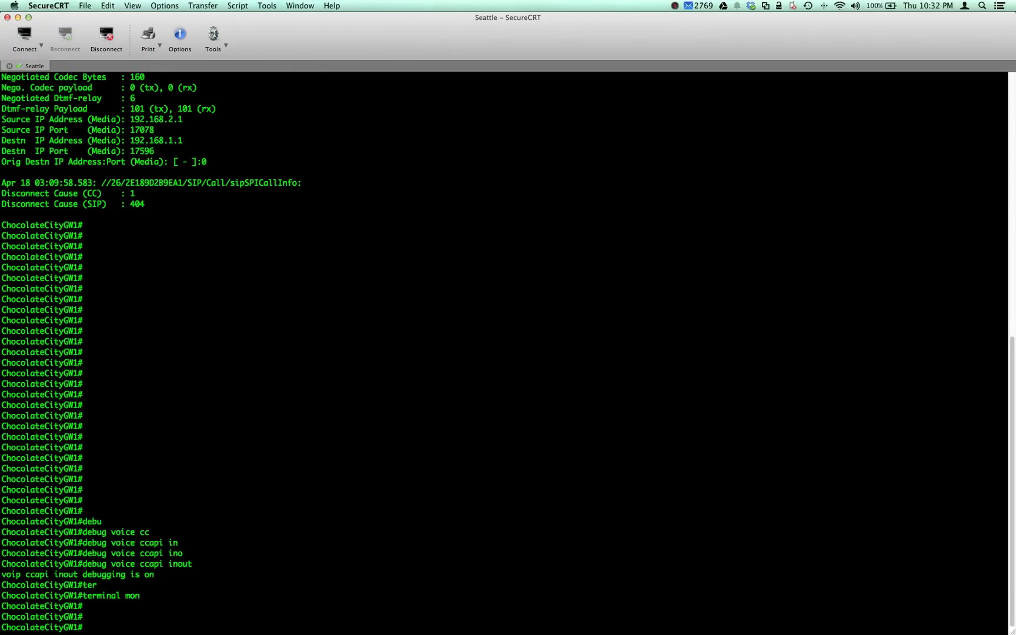
- Review the failed call's CCAPI trace showing Incoming Dial-peer=0 and SIP cause 404
scroll(508, 353, "up", 15)
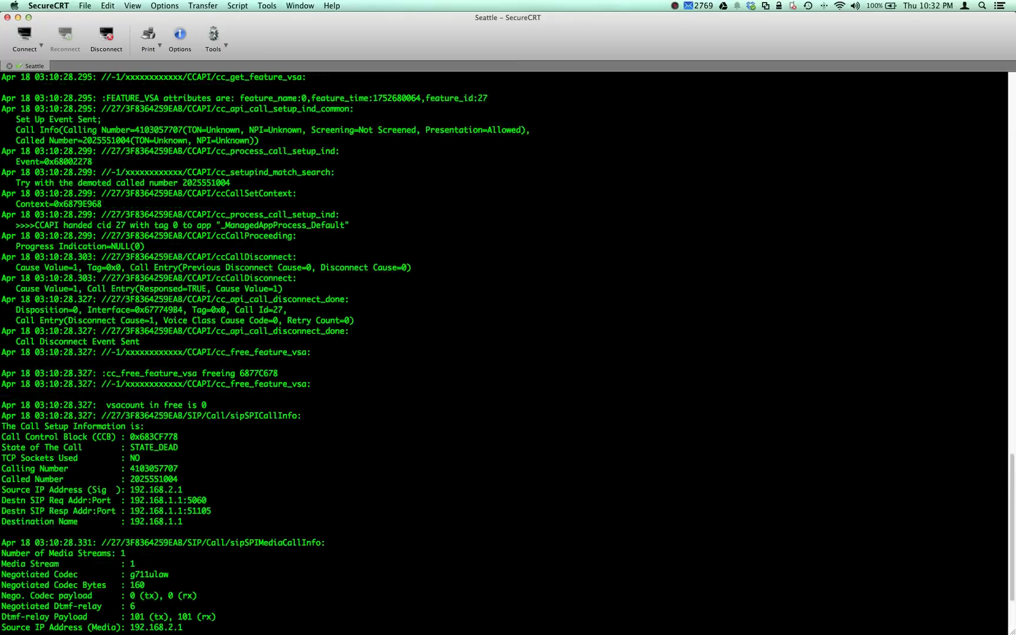
scroll(509, 353, "up", 10)
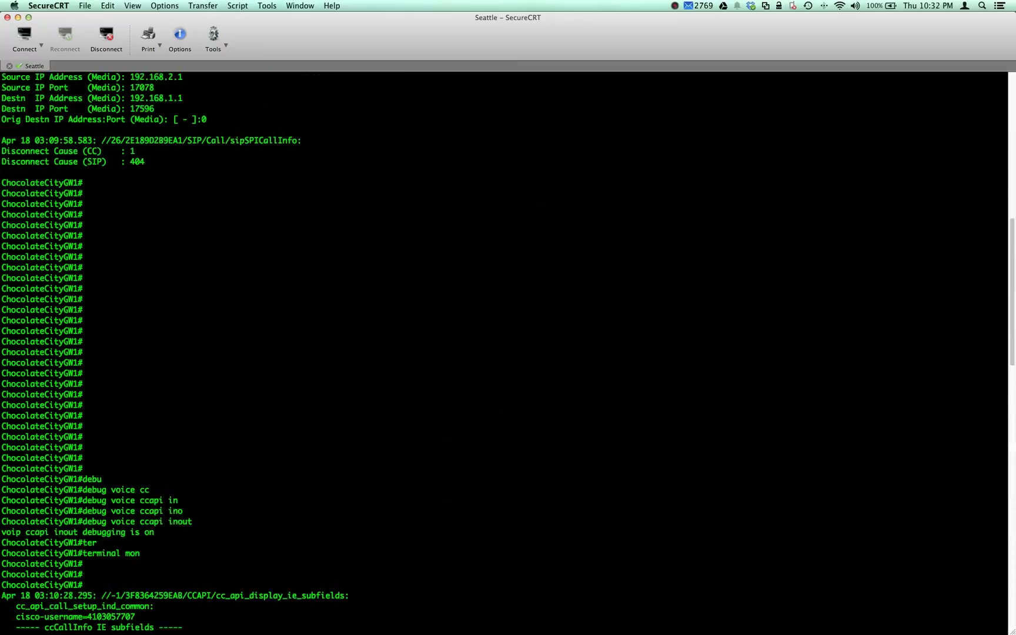
scroll(508, 352, "down", 19)
scroll(508, 353, "down", 10)
scroll(508, 353, "up", 3)
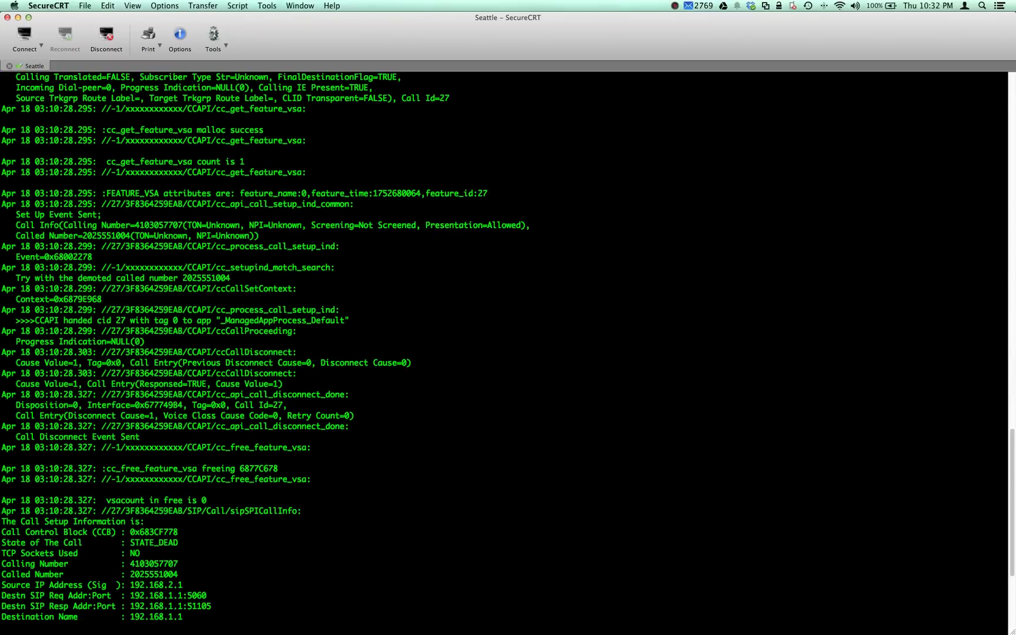
scroll(508, 353, "up", 15)
scroll(508, 353, "down", 20)
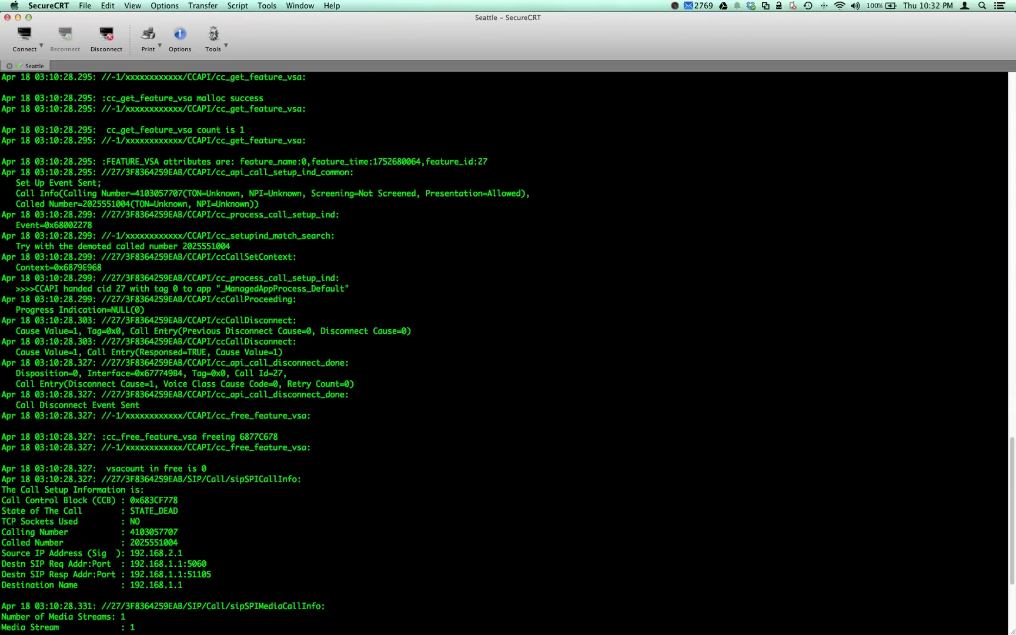
scroll(508, 353, "up", 20)
scroll(508, 353, "up", 6)
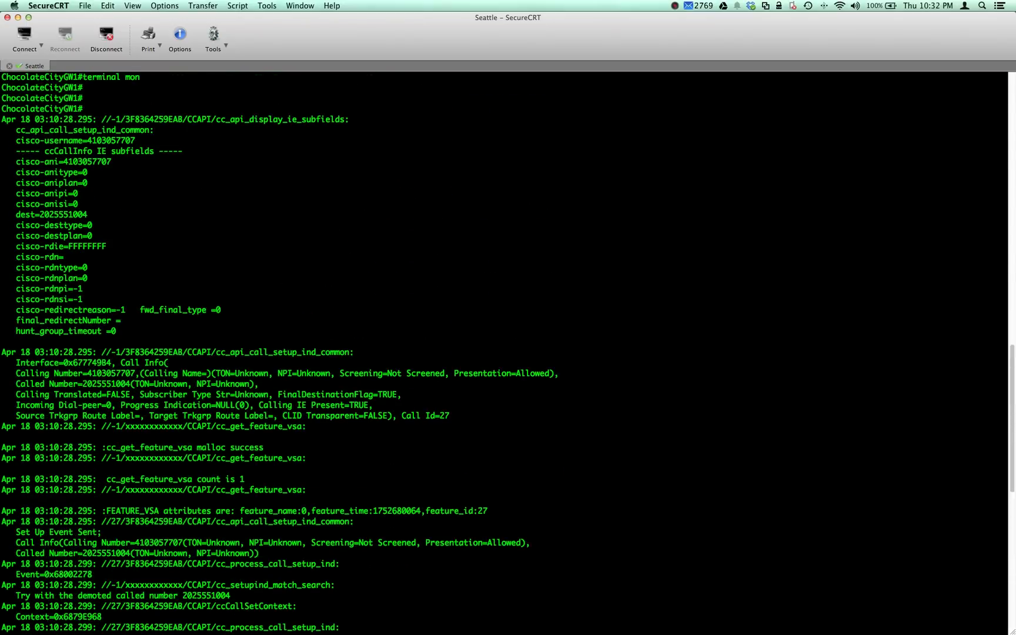
scroll(509, 353, "down", 20)
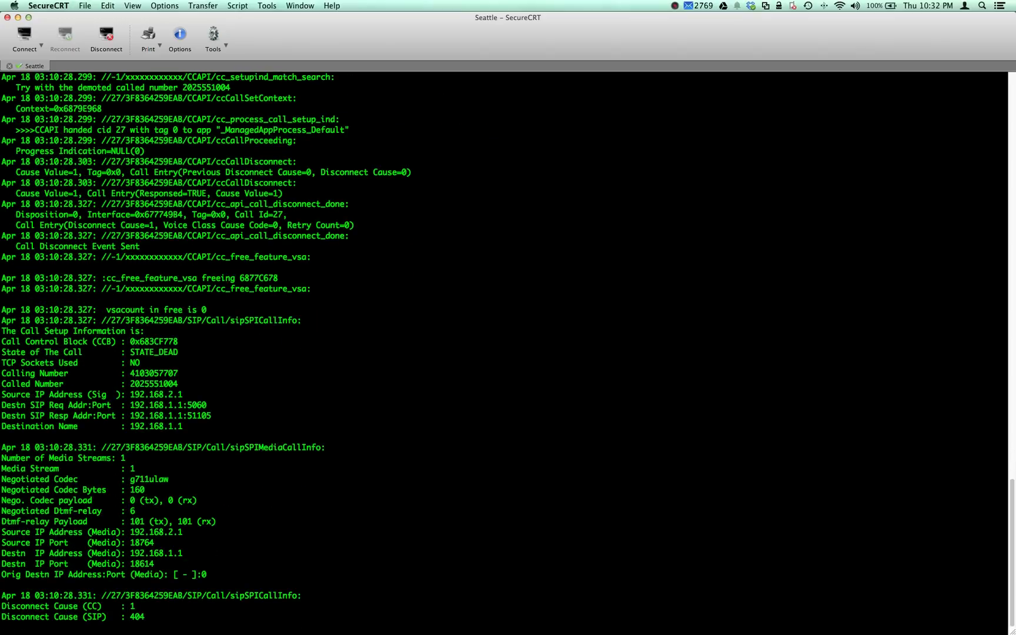
key("Return")
key("Return")
key("Return")
key("Return")
key("Return")
key("Return")
key("Return")
key("Return")
key("Return")
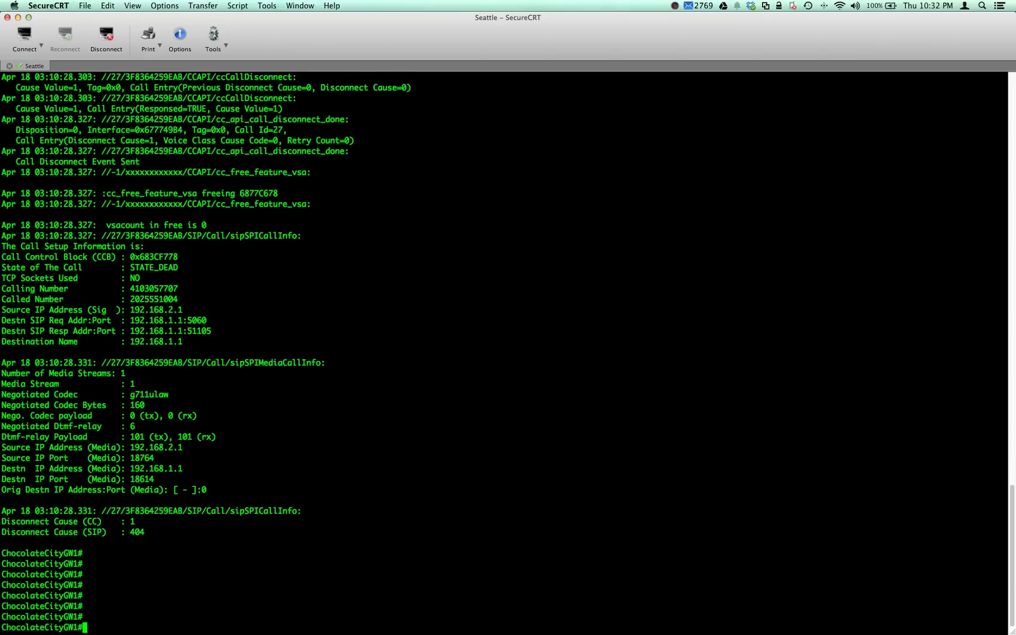
key("Return")
key("Return")
key("Return")
key("Return")
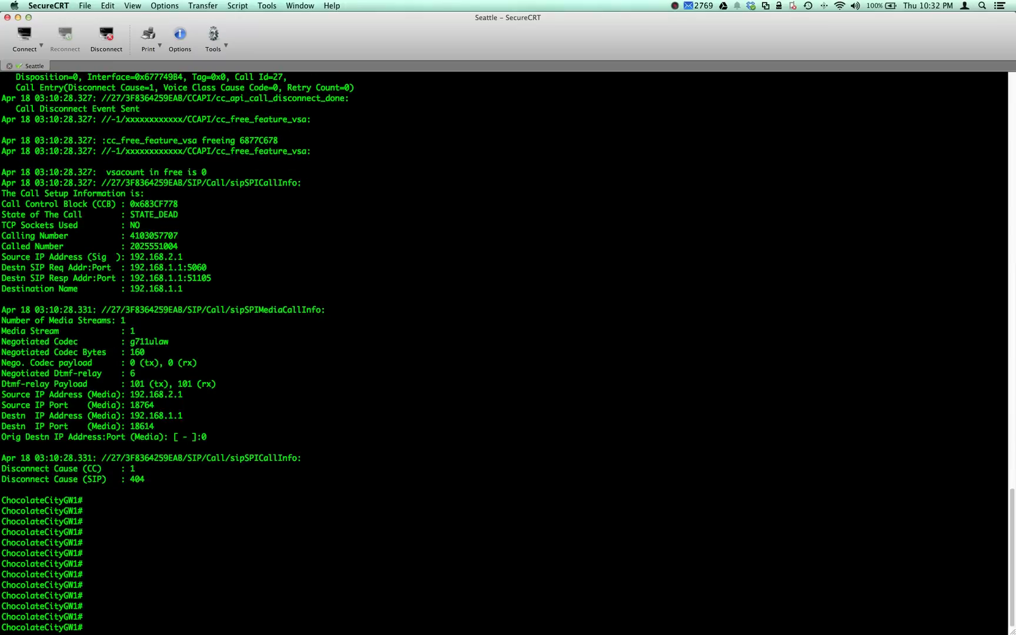
scroll(508, 352, "up", 10)
scroll(509, 353, "up", 4)
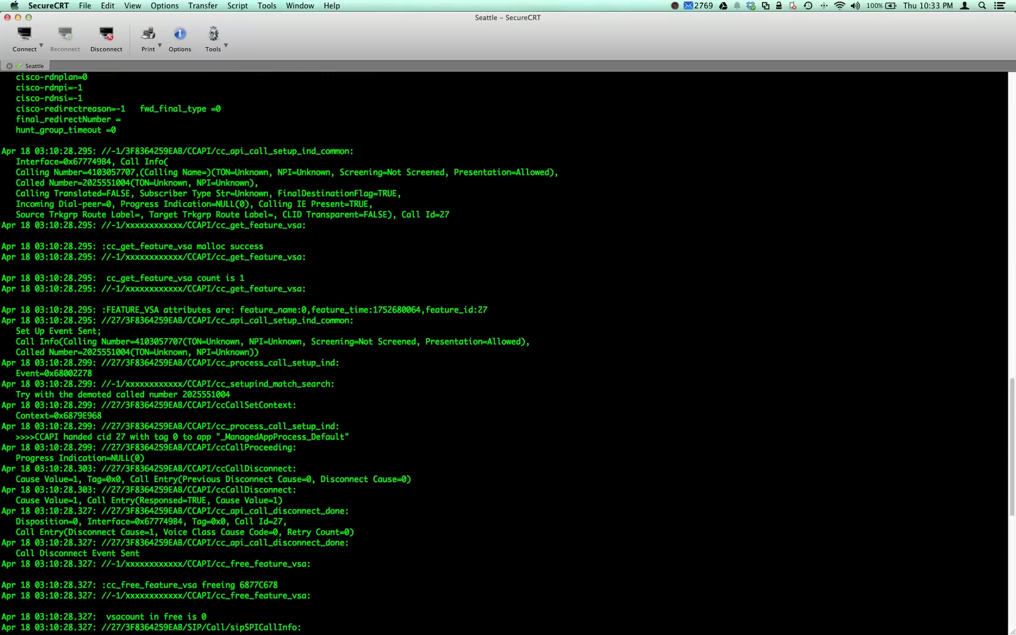
scroll(508, 353, "down", 2)
scroll(508, 353, "up", 3)
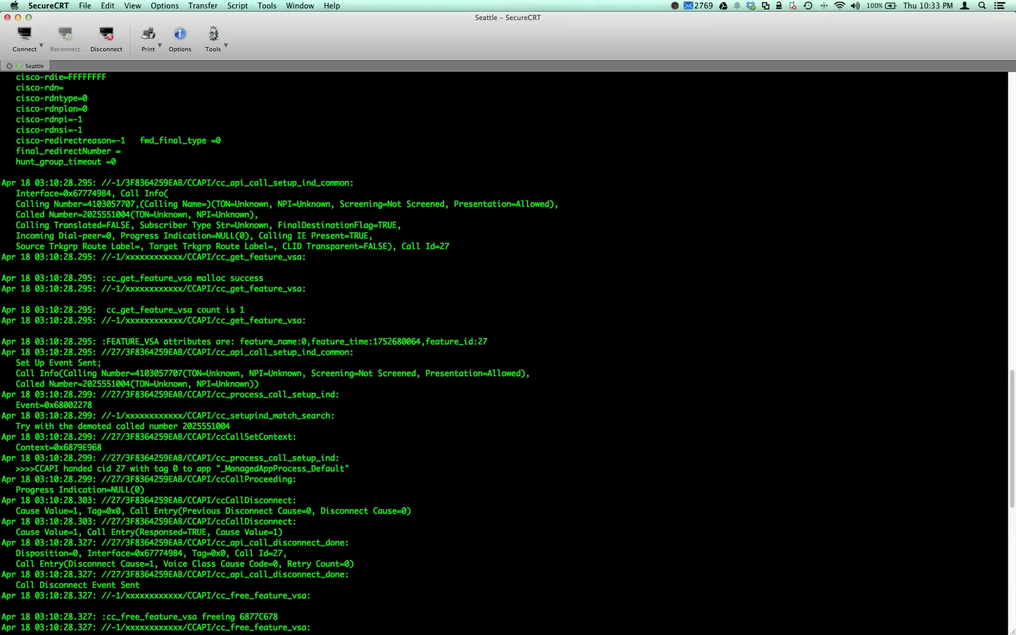
scroll(508, 353, "down", 3)
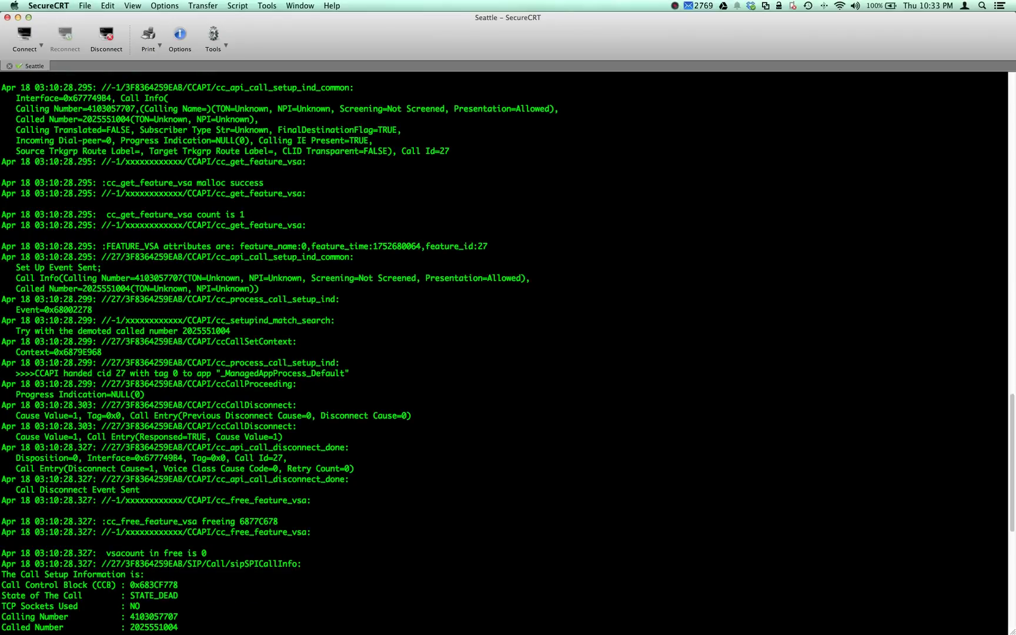
scroll(508, 353, "up", 9)
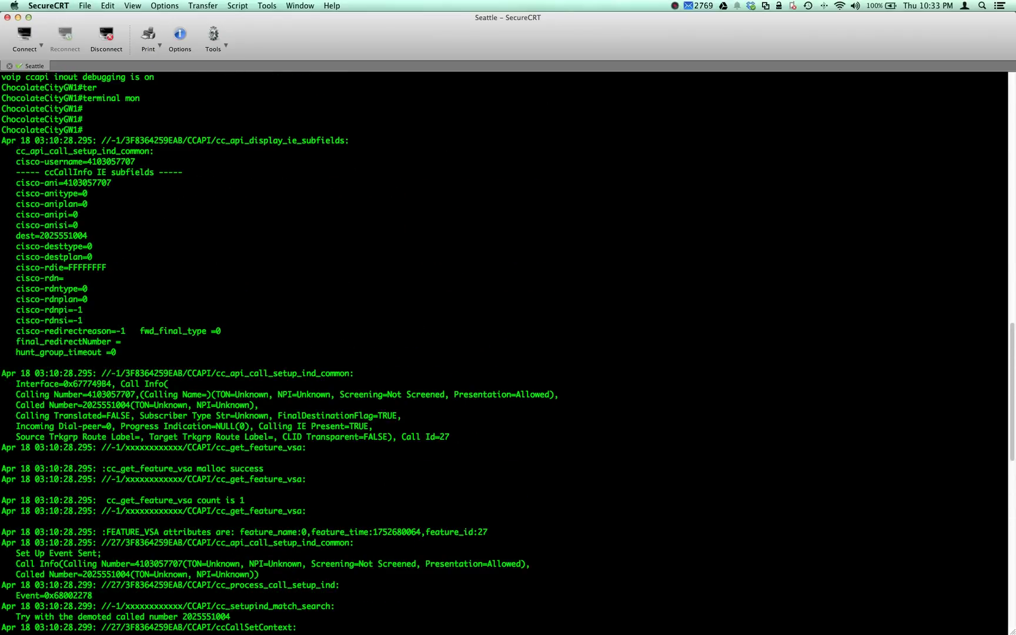
scroll(508, 353, "down", 20)
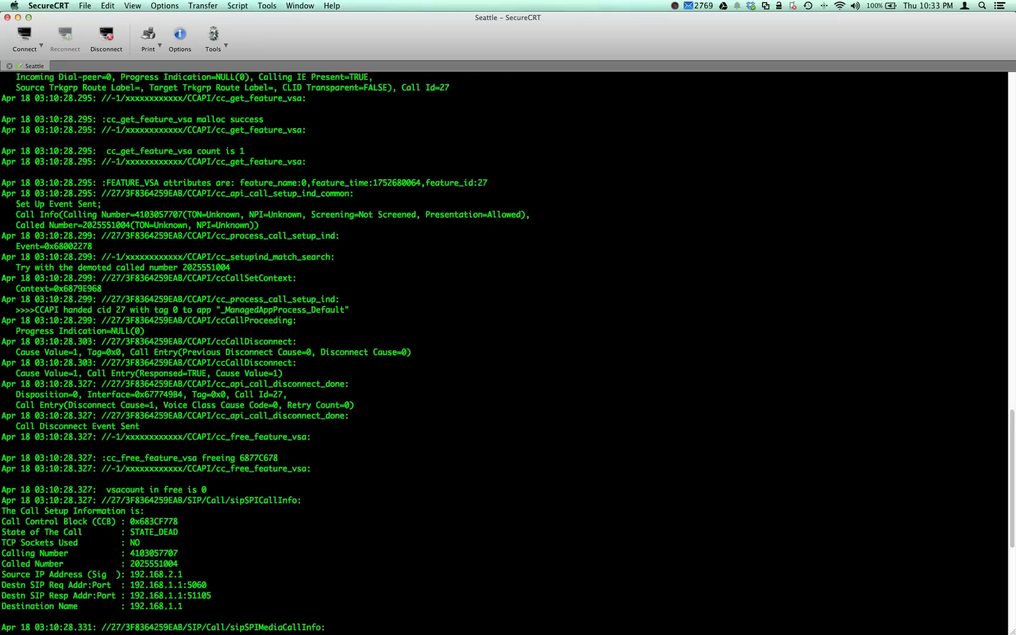
key("Return")
key("Return")
key("Return")
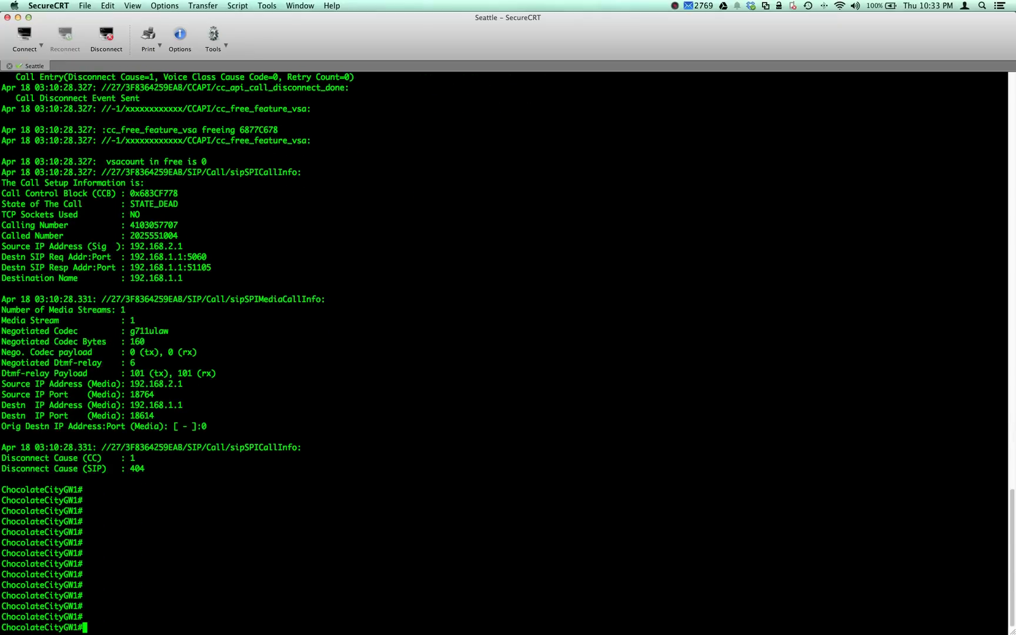
scroll(682, 600, "up", 3)
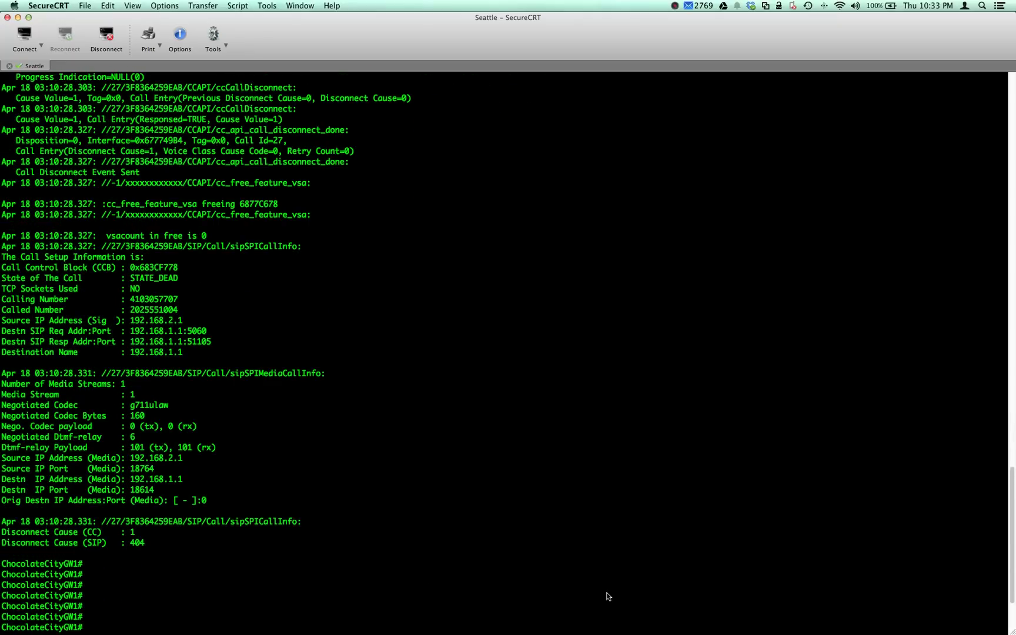
- Enter global configuration mode with 'config t' and begin the 'dial-peer voice' command
scroll(706, 602, "down", 3)
type("config t")
key("Return")
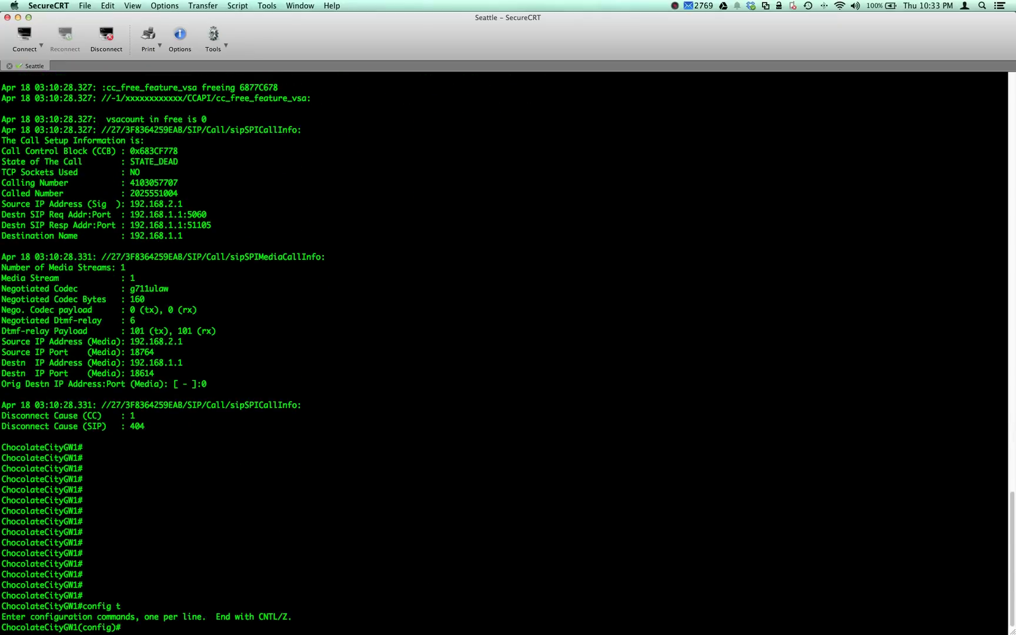
type("dial")
key("Tab")
type("-")
key("Tab")
type("pe")
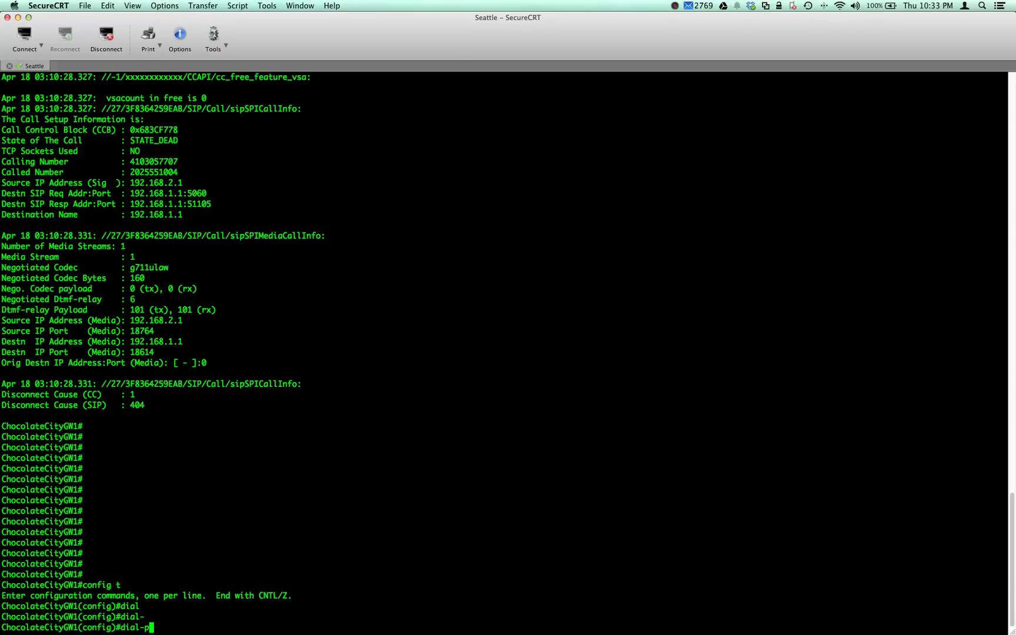
key("Tab")
type("vo")
key("Tab")
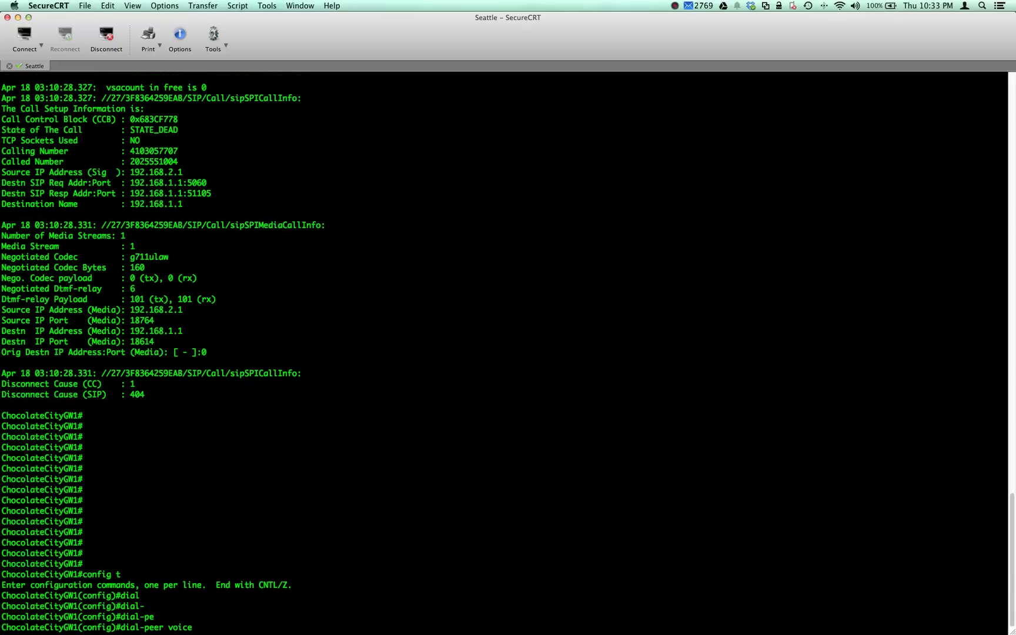
- Create VoIP dial-peer 2, using ? help to check the tag and type options
key("Tab")
type("2?")
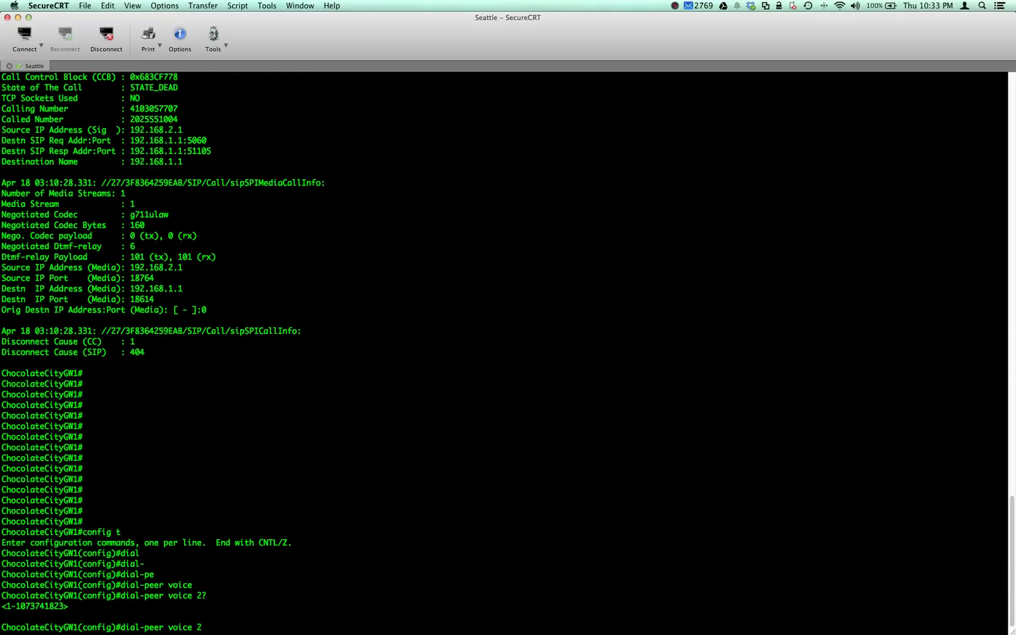
type(" vo")
key("Tab")
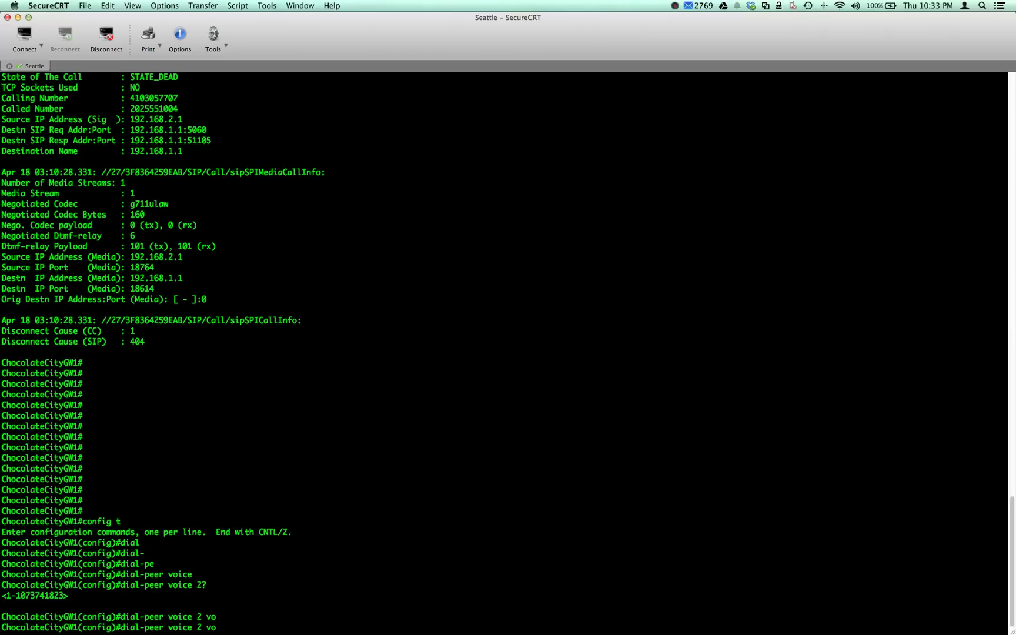
key("BackSpace")
key("BackSpace")
key("BackSpace")
key("BackSpace")
type("?")
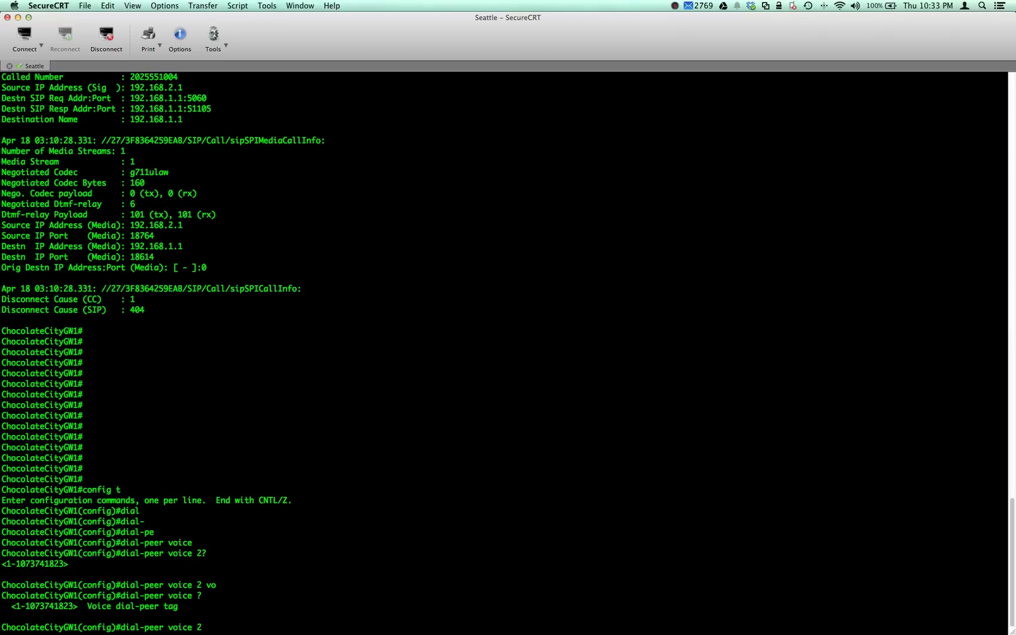
type("2 vo")
key("Tab")
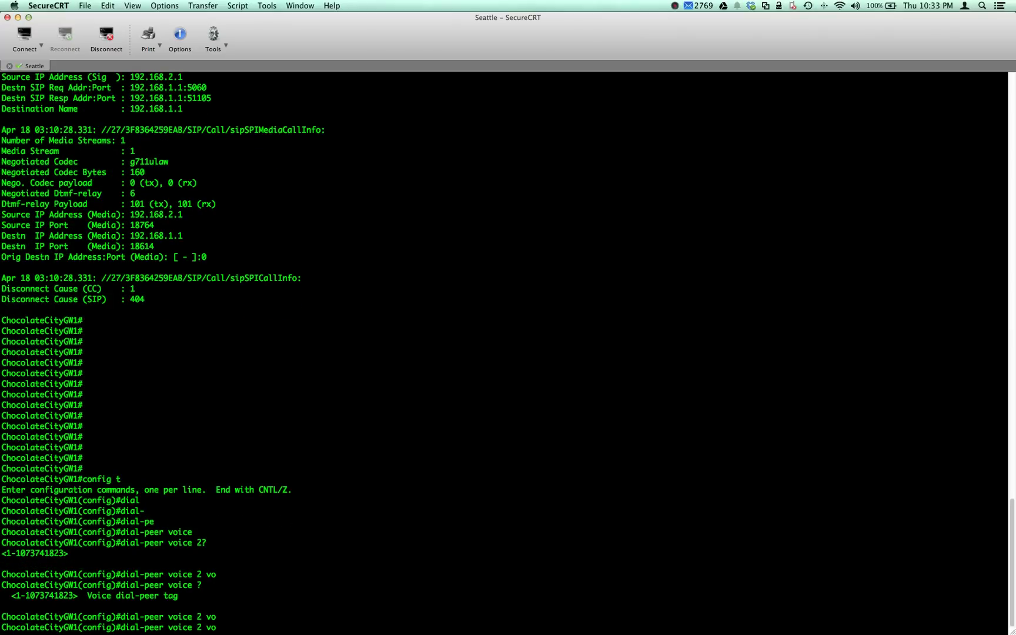
key("BackSpace")
type("?")
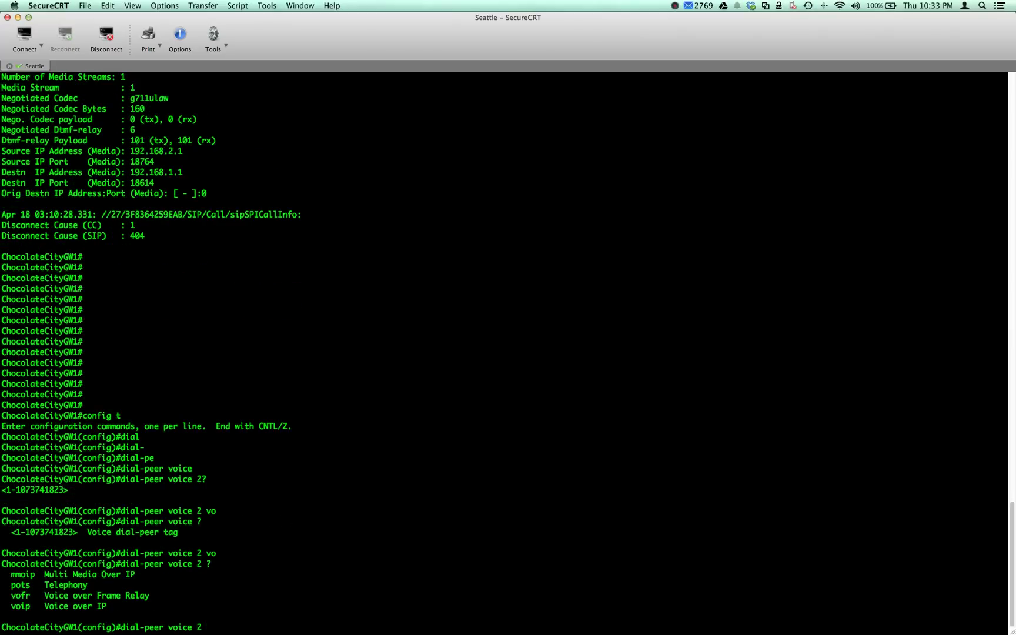
type("voip")
key("Return")
key("Return")
key("Return")
key("Return")
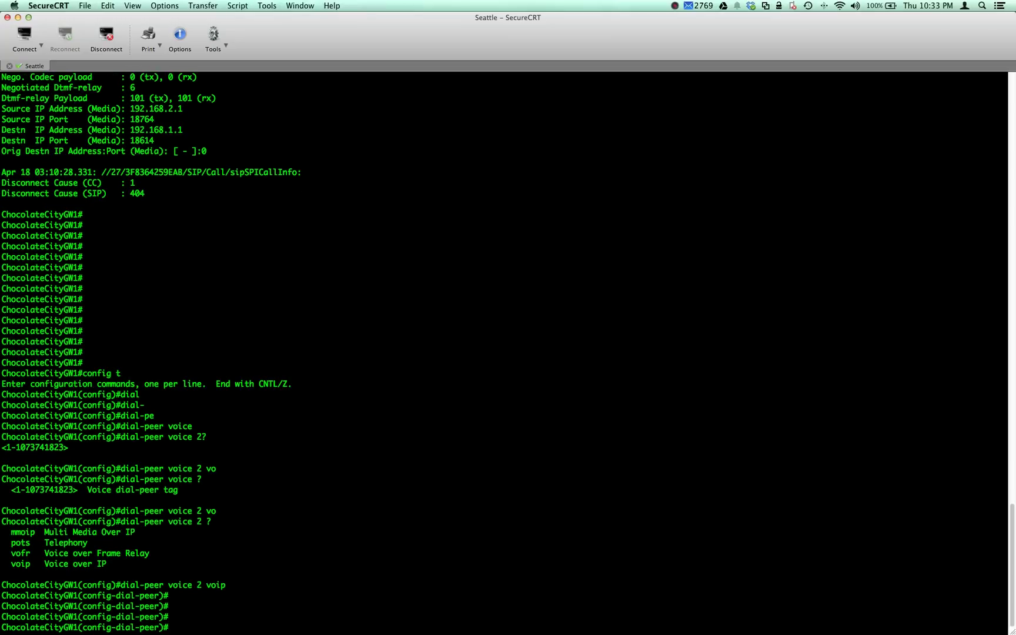
type("in")
key("Tab")
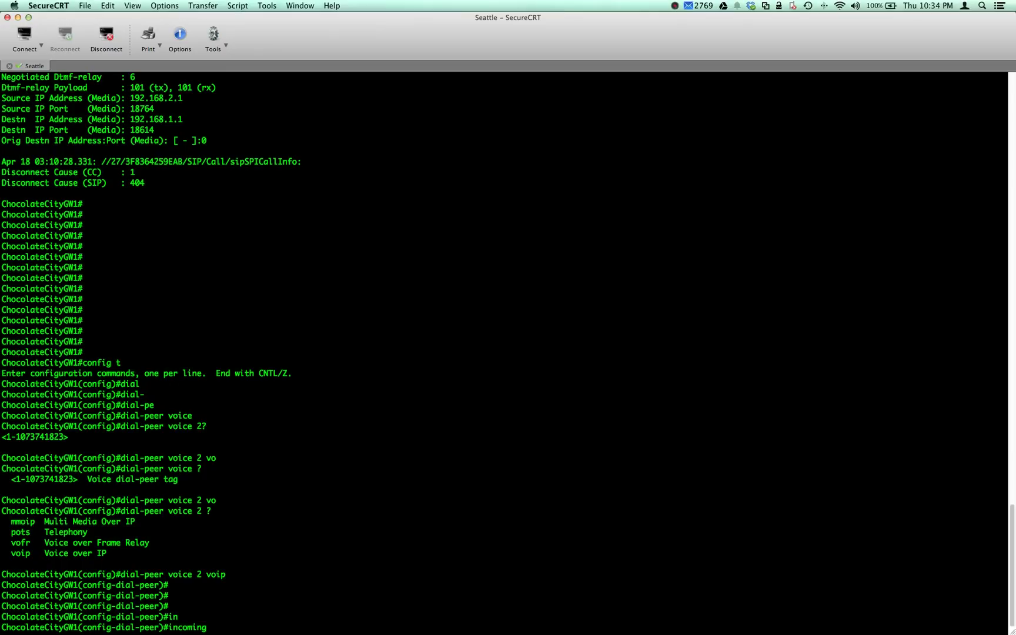
- Set dial-peer 2 to match any incoming called number with 'incoming called-number .%'
type("l")
key("Tab")
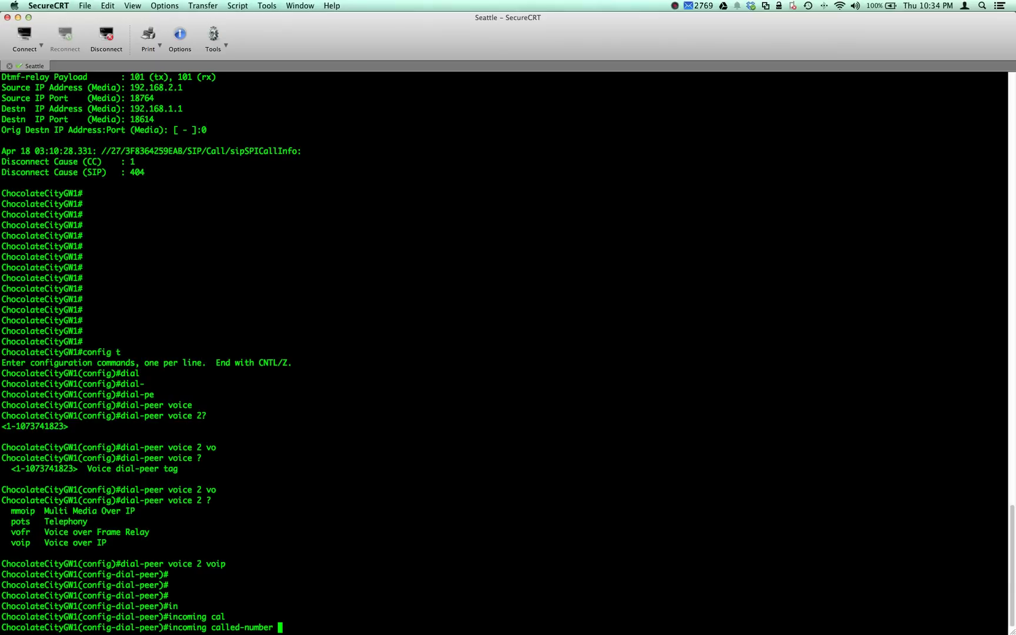
type(".%")
key("Return")
- Set the dial-peer's session protocol to sipv2
type("ses")
key("Tab")
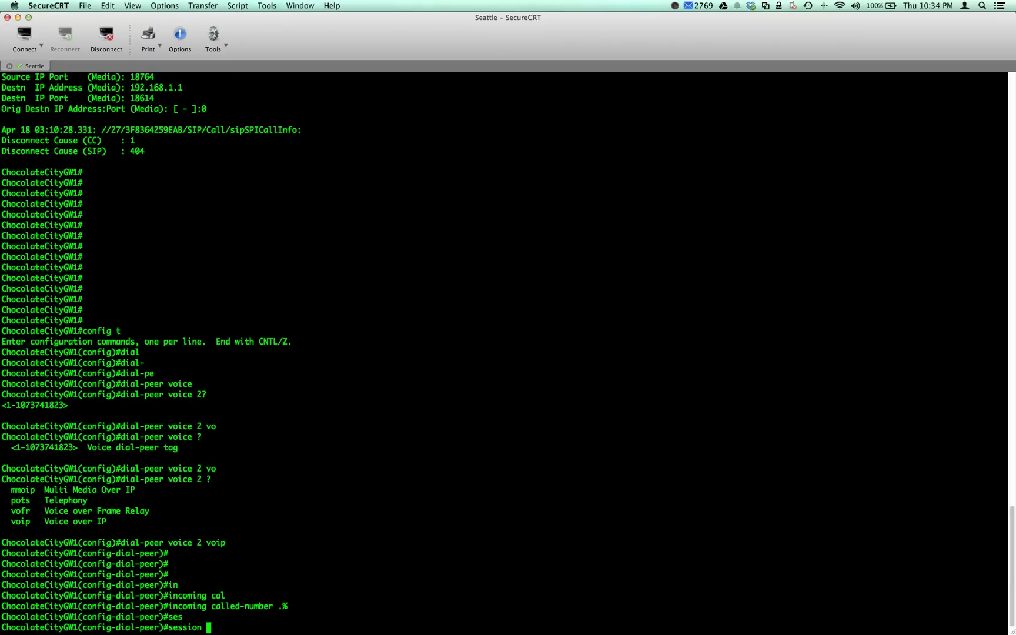
type("pri")
key("Tab")
key("BackSpace")
type("o")
key("Tab")
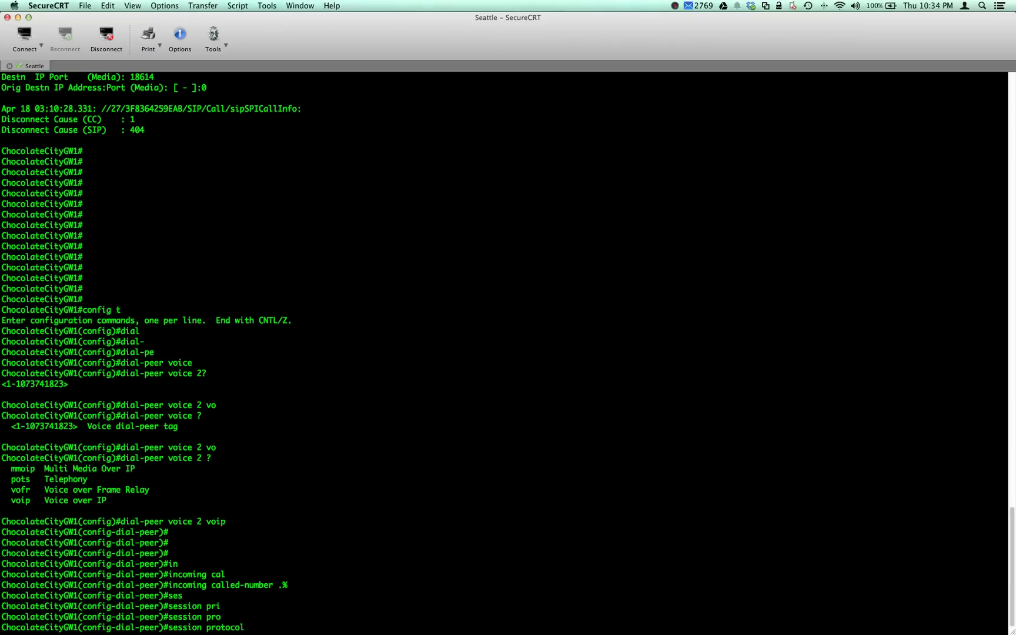
type("sio")
key("Tab")
key("BackSpace")
key("Tab")
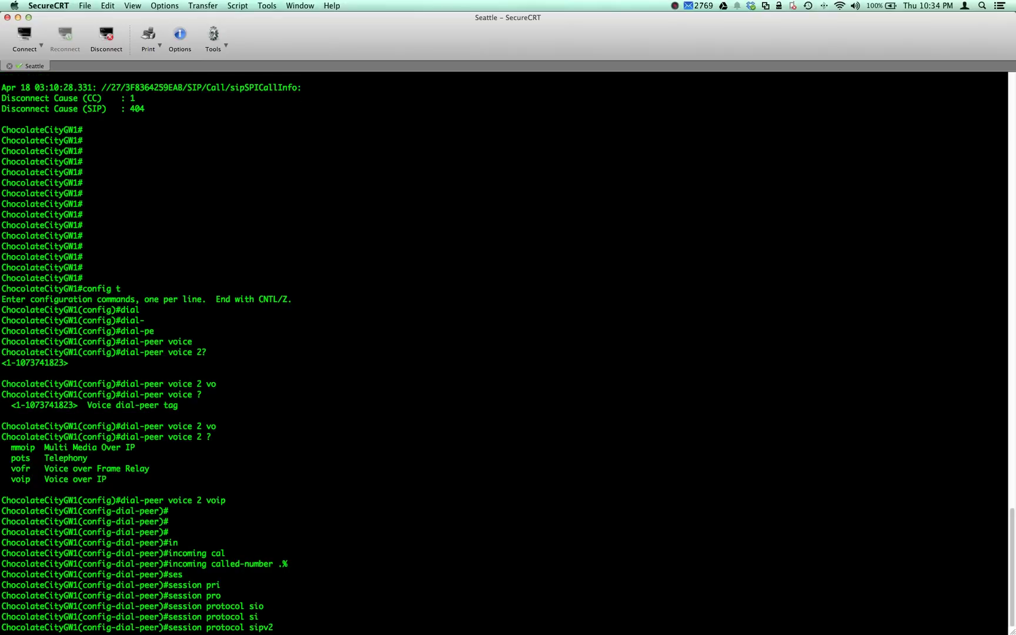
key("Return")
- Apply codec g711ulaw to dial-peer 2, then begin entering 'no vad'
type("cod")
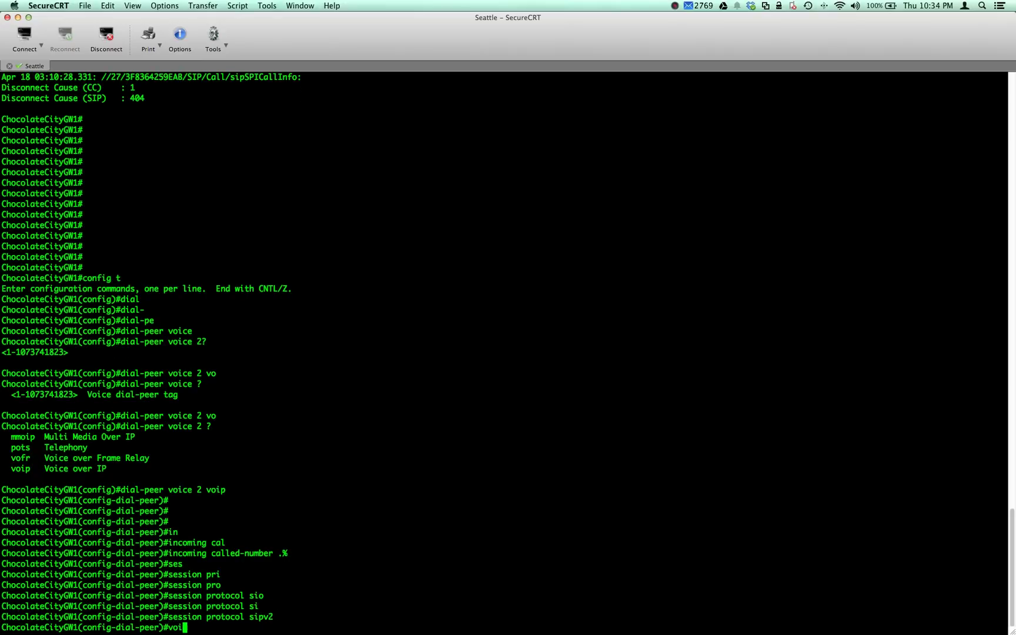
key("Tab")
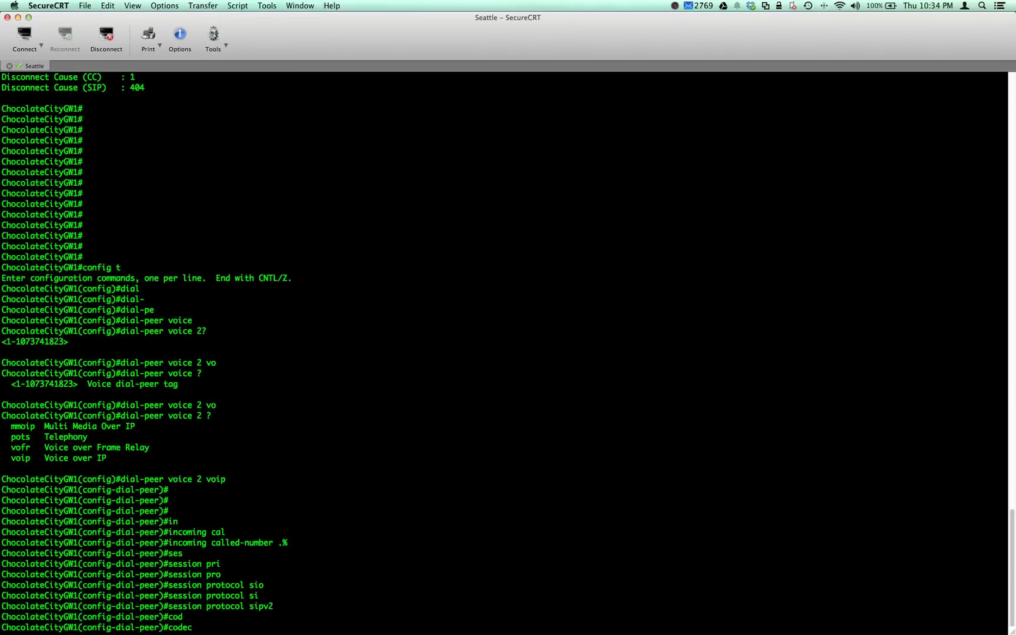
type("g71")
key("Tab")
type("u")
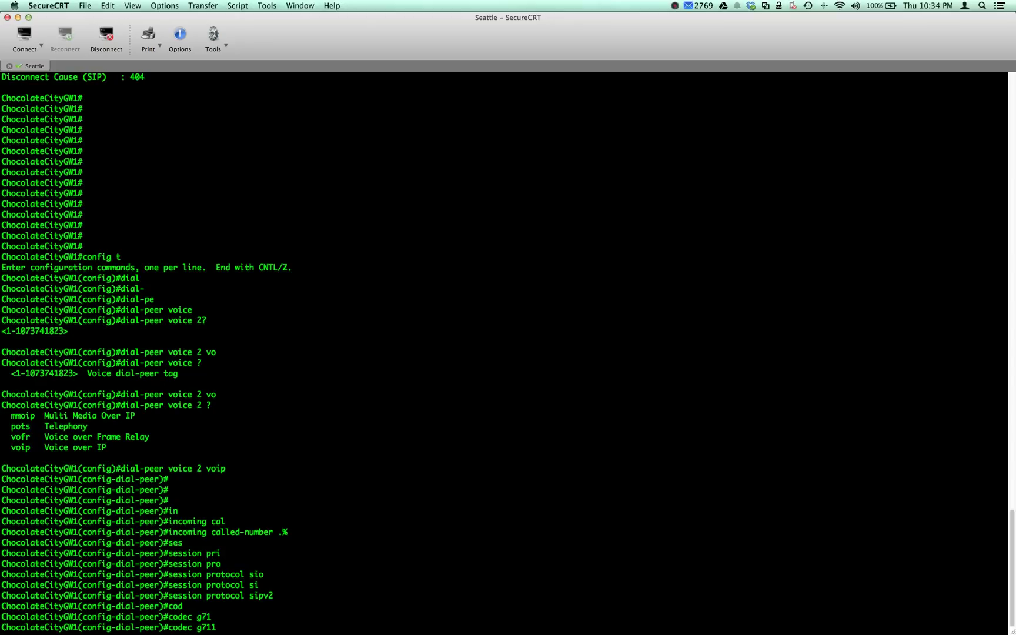
key("Tab")
key("Return")
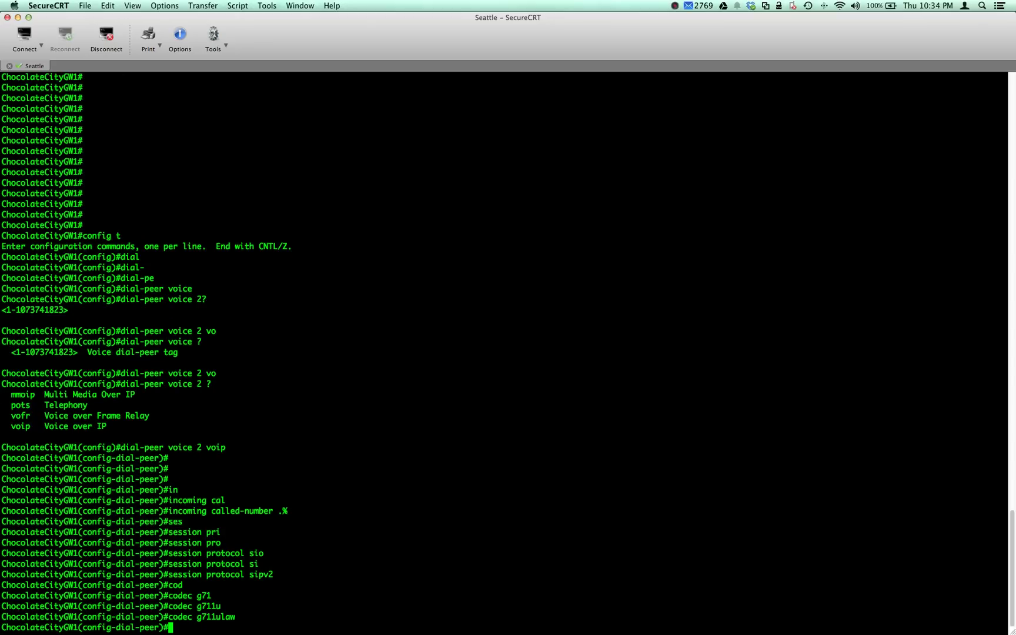
type("no voa")
- Finish the 'no vad' command to disable voice activity detection
key("BackSpace")
type("ad")
key("Return")
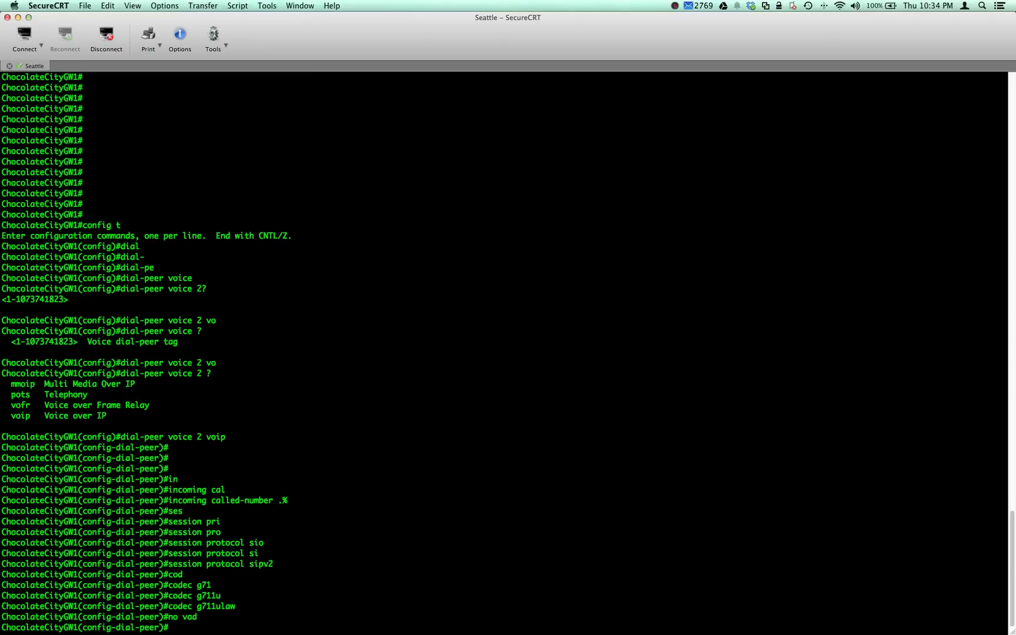
- Build the 'voice-class sip' command, correcting mistyped keywords along the way
type("voice")
key("Tab")
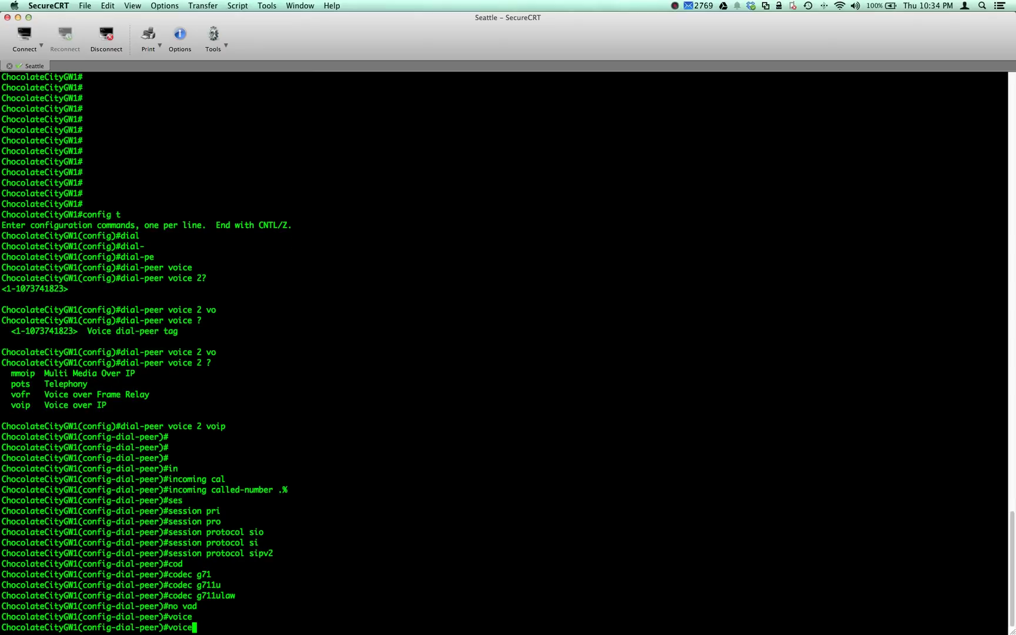
type("-si")
key("Tab")
type("p")
key("Tab")
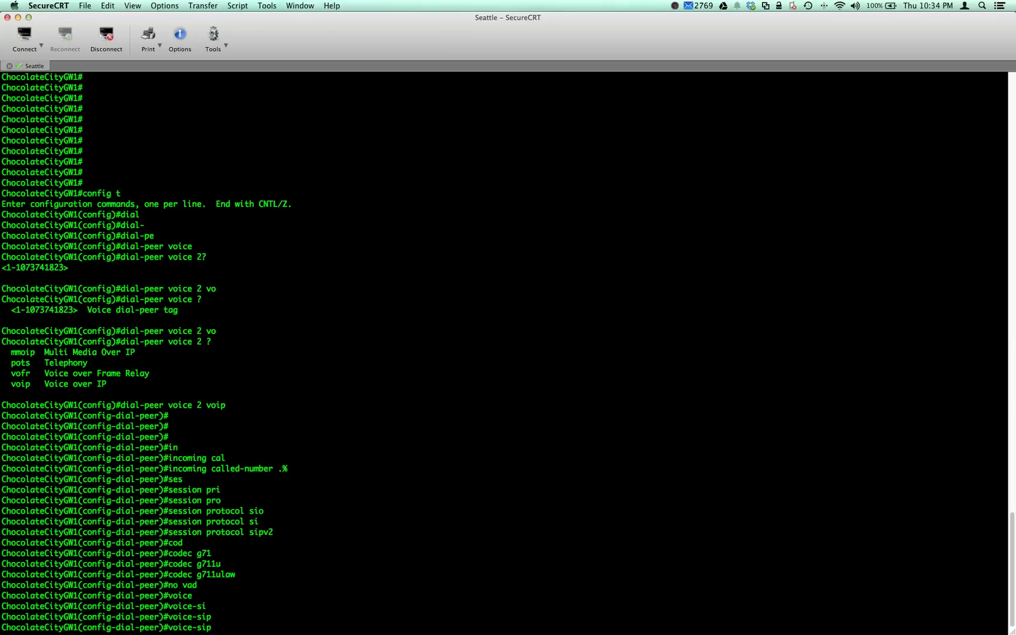
key("BackSpace")
key("BackSpace")
key("BackSpace")
type("cl")
key("Tab")
type("?si")
key("Tab")
type("?")
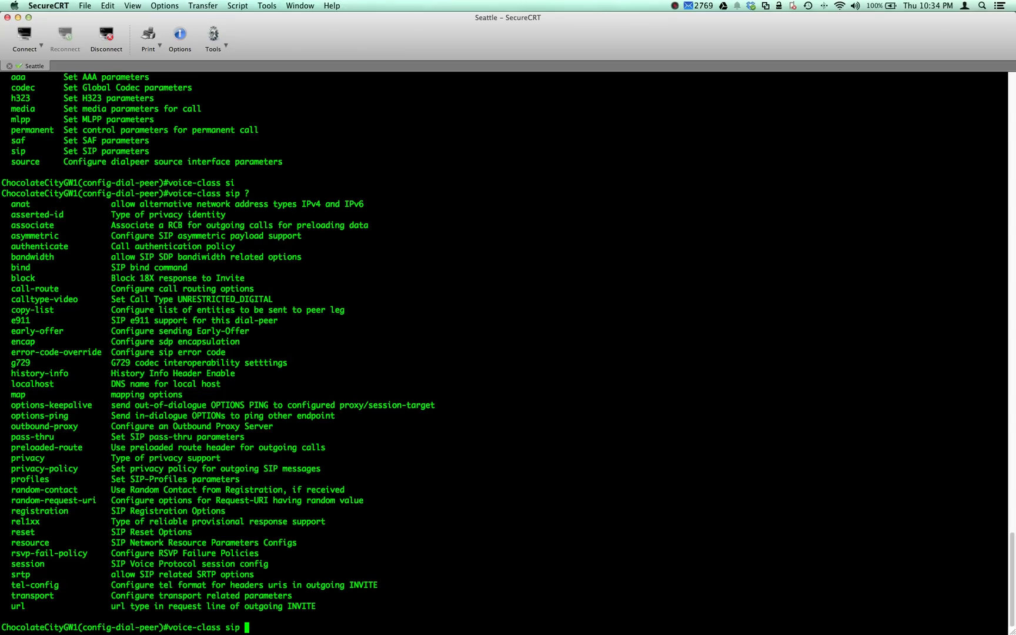
type("dddt")
key("Tab")
type("f")
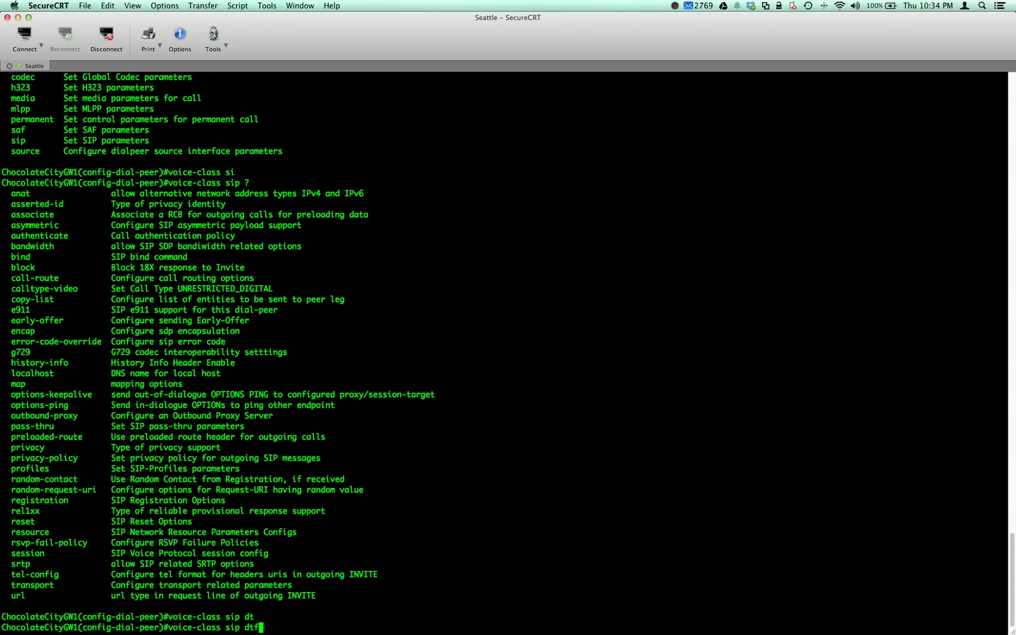
key("Tab")
key("BackSpace")
key("BackSpace")
key("BackSpace")
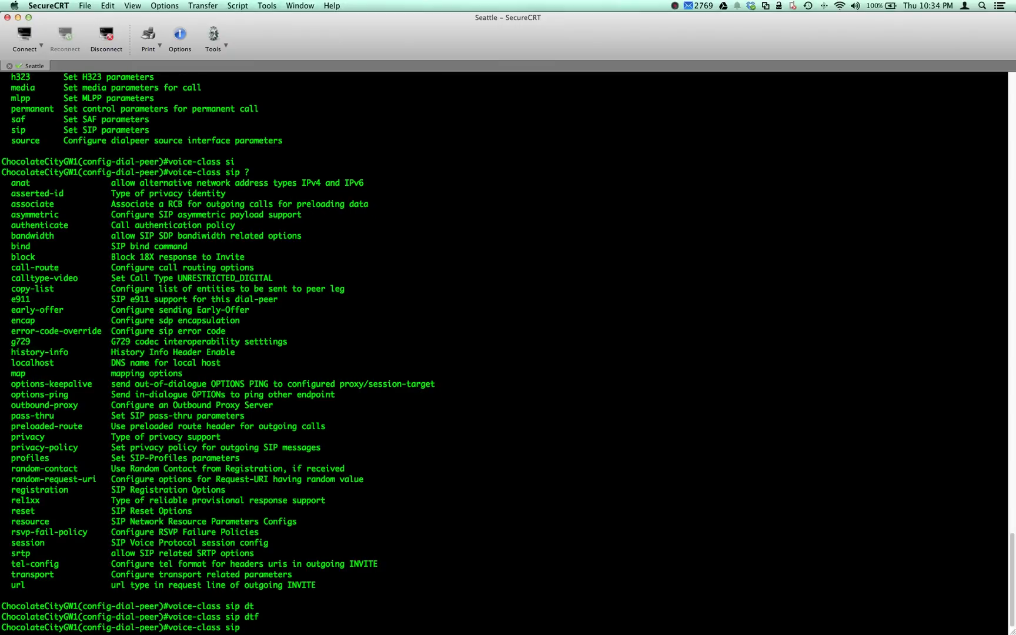
- Complete it as 'voice-class sip dtmf-relay force rtp-nte' and apply it
type("?")
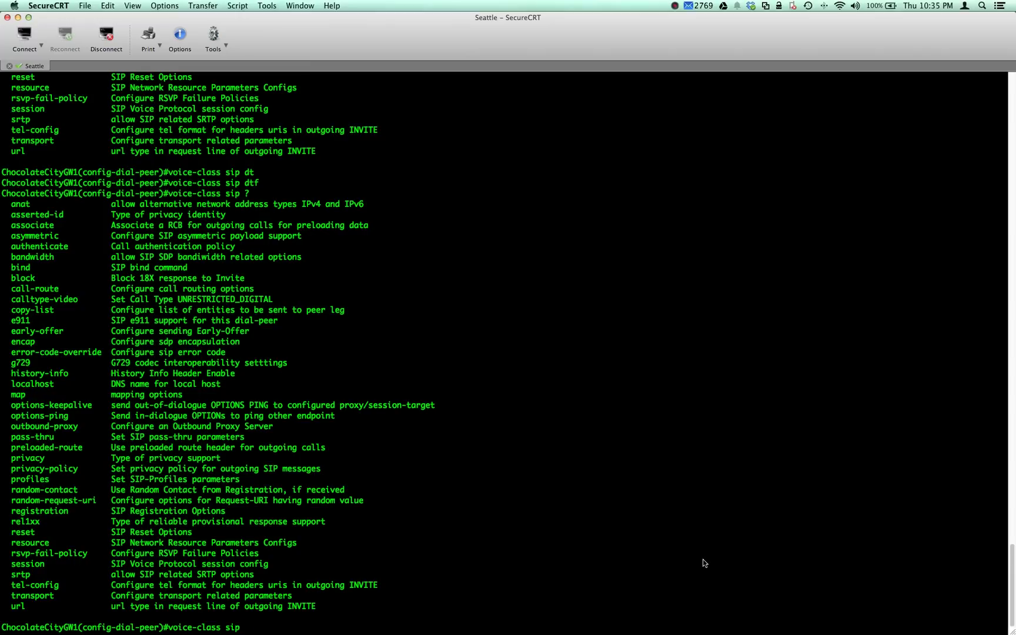
type("dtmf")
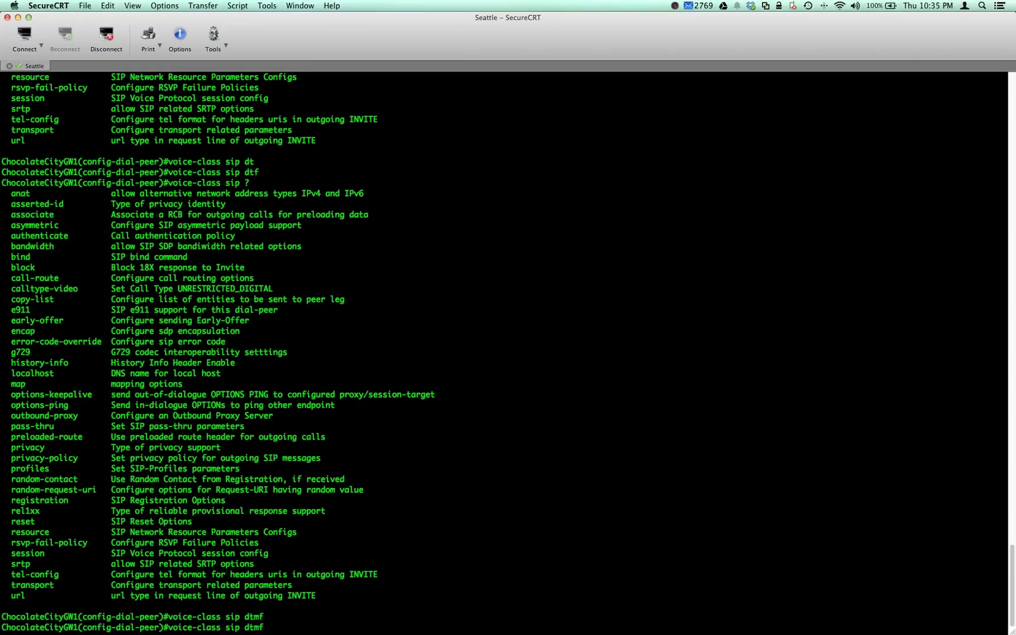
key("Tab")
type("-rel")
key("Tab")
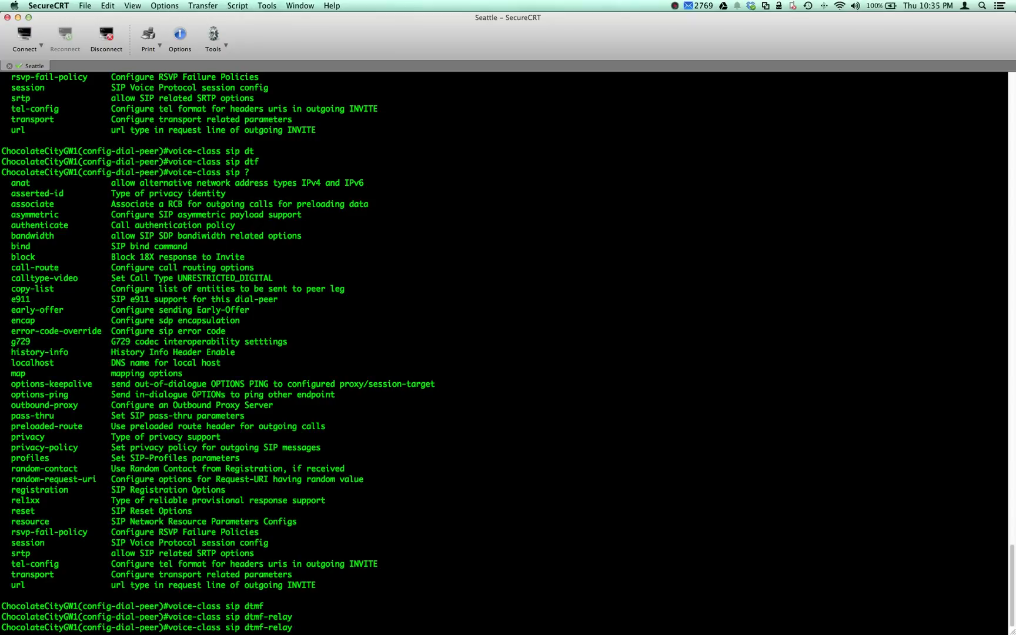
type("forc")
key("Tab")
key("Tab")
key("BackSpace")
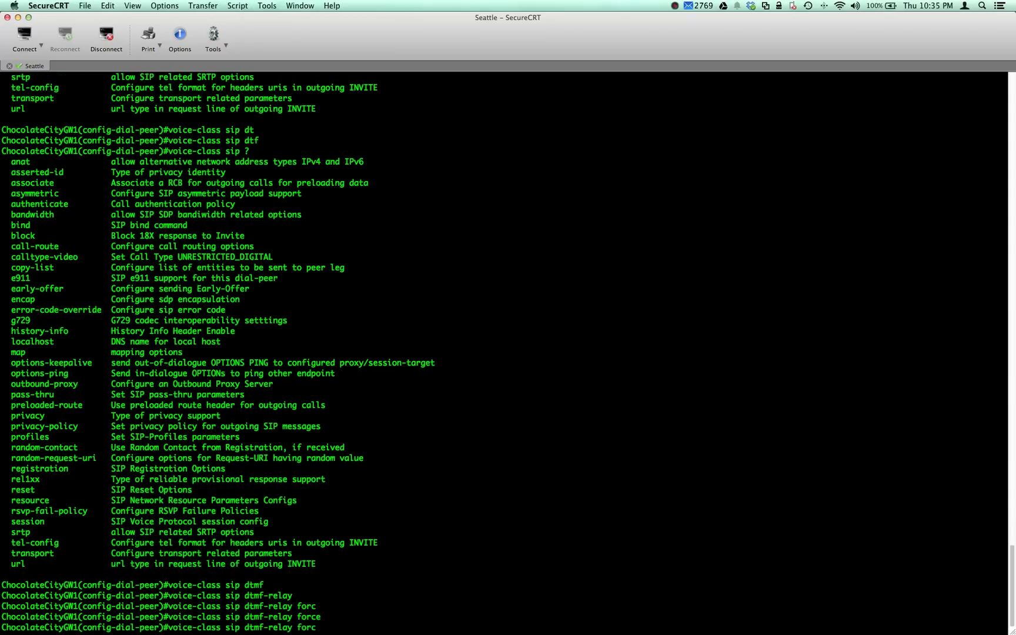
type("?")
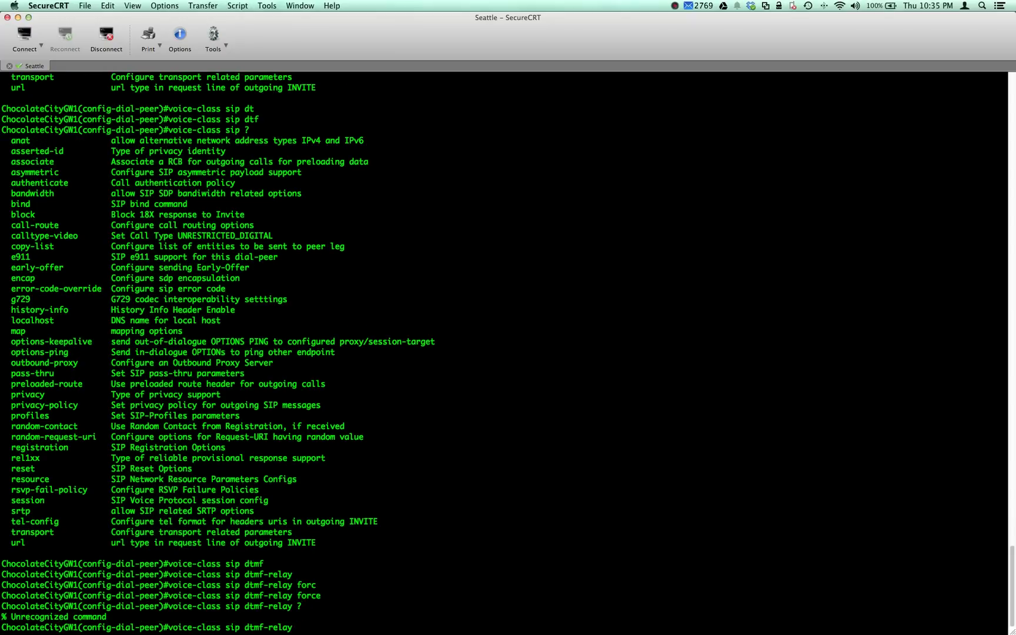
type("force rtp-nte")
key("Return")
key("Return")
key("Return")
key("Return")
key("Return")
key("Return")
key("Return")
key("Return")
key("Return")
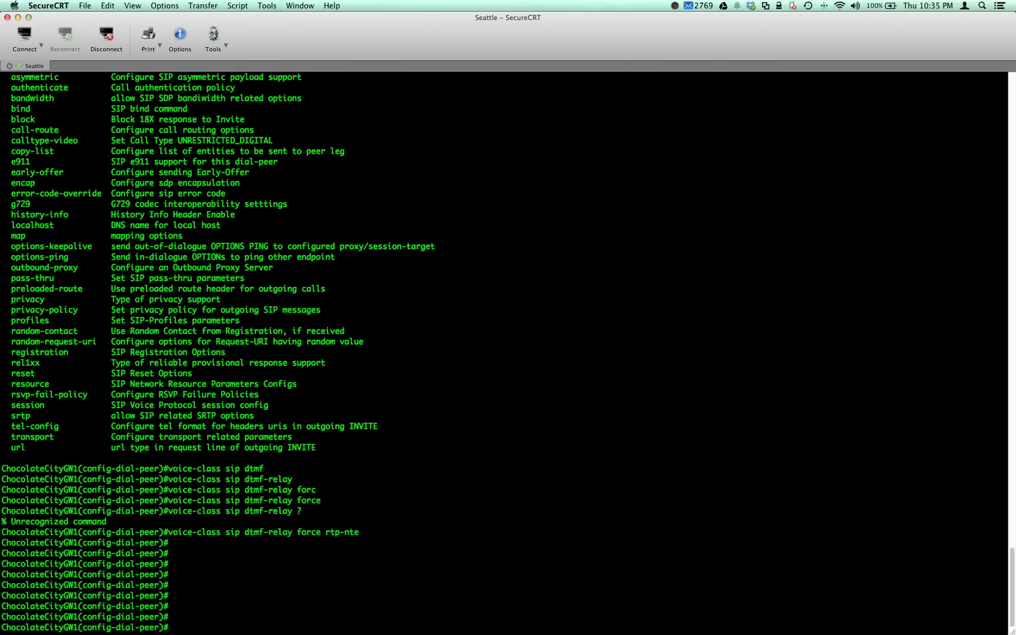
- Exit dial-peer and global configuration back to the privileged prompt
key("Return")
key("Return")
key("Return")
type("exit")
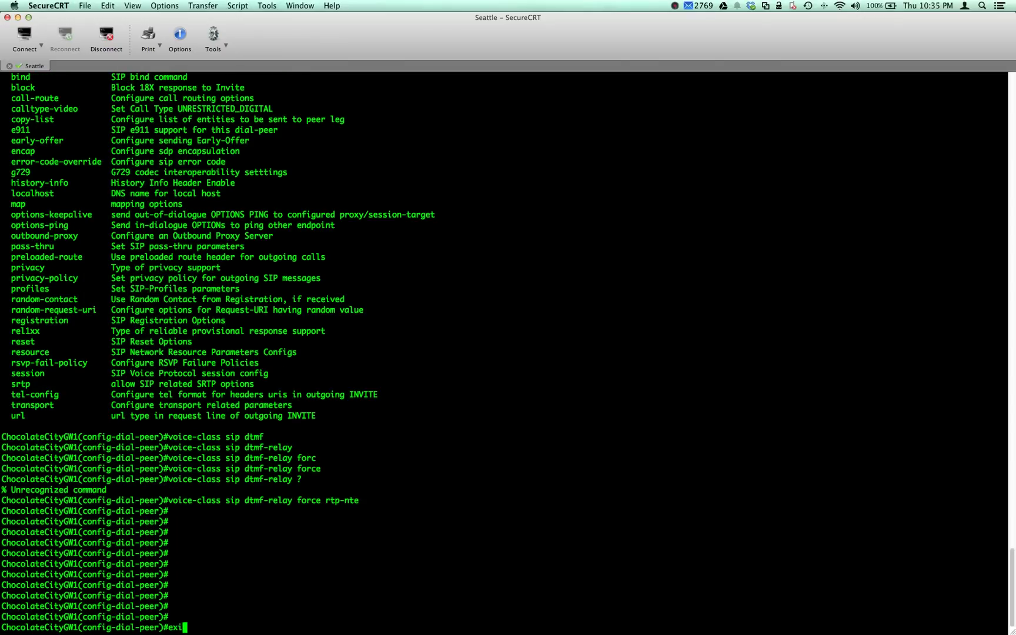
key("Return")
type("exit")
key("Return")
- Save the running configuration with 'wr mem'
type("wr mem")
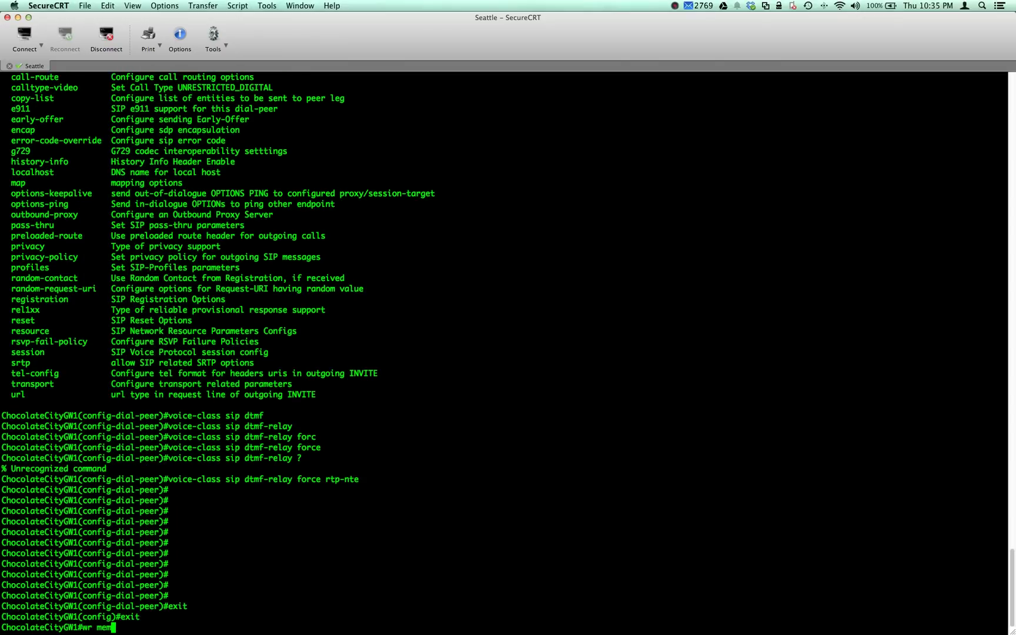
key("Return")
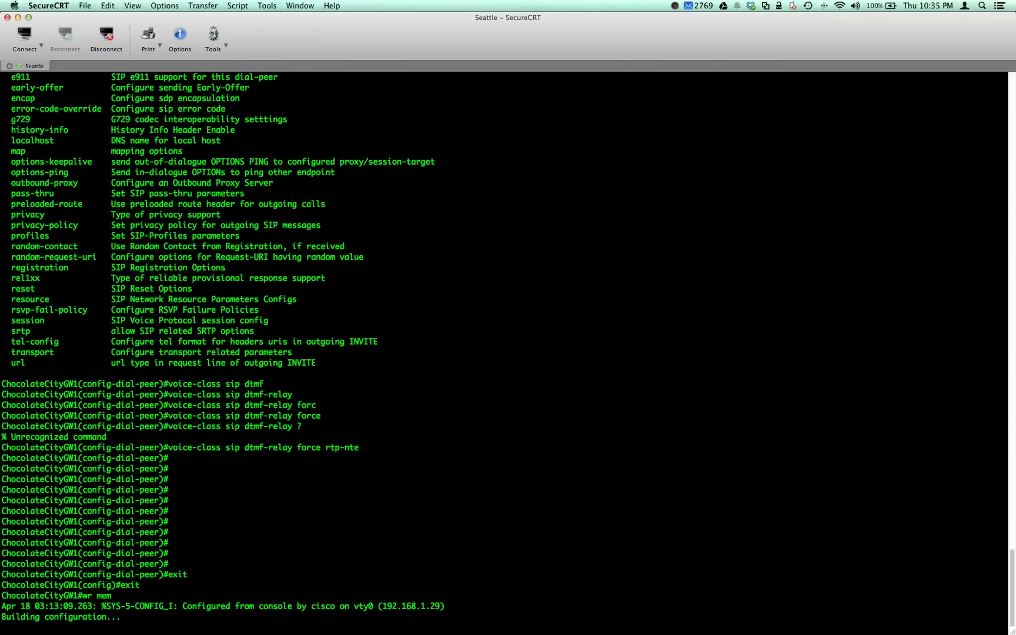
key("Return")
key("Return")
key("Return")
key("Return")
key("Return")
key("Return")
key("Return")
key("Return")
key("Return")
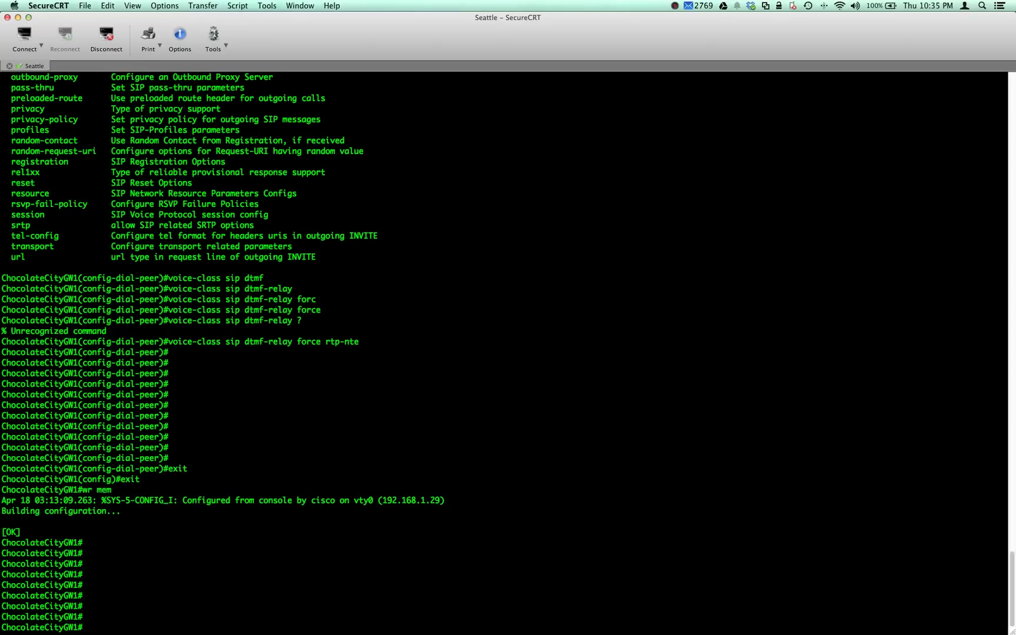
key("Return")
key("Return")
key("Return")
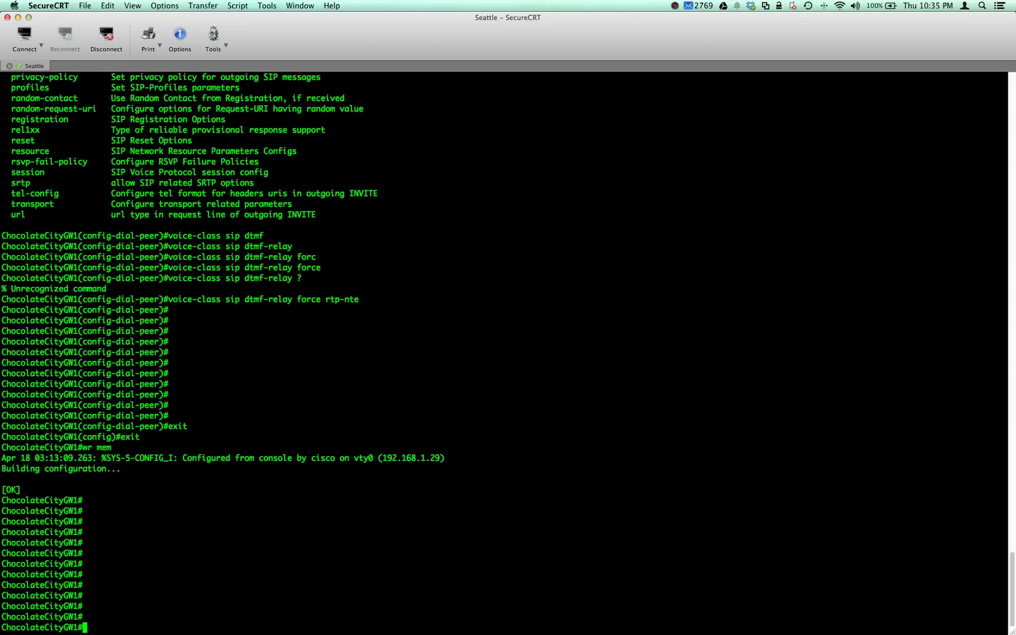
- Enable 'debug voice ccapi inout' and 'terminal monitor' to show call debugging here
type("debu")
key("Tab")
type("v")
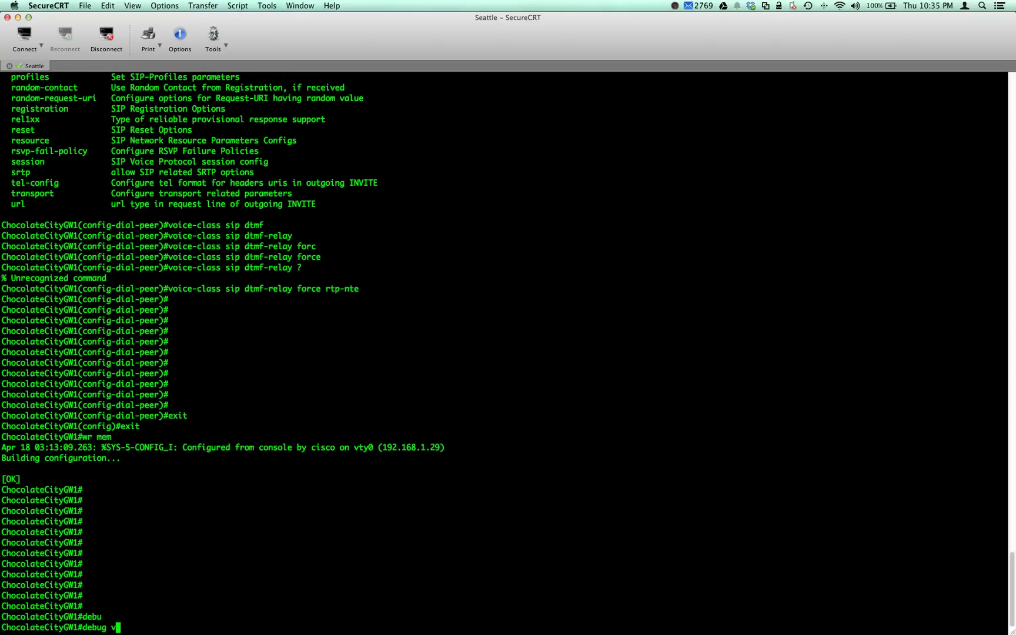
type("oice cc")
key("Tab")
type("inou")
key("Tab")
key("Return")
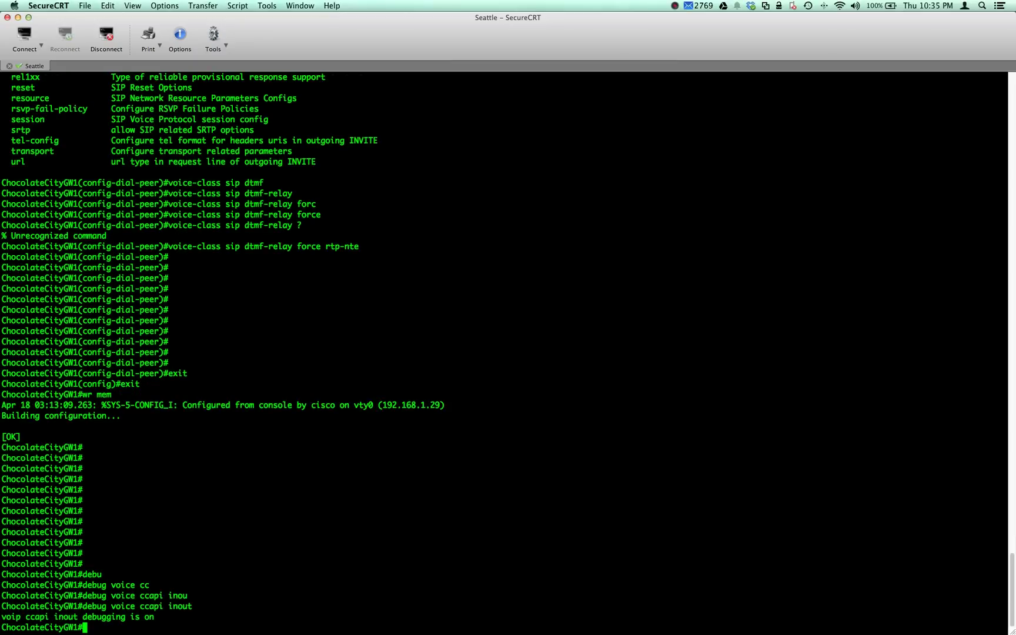
type("ter")
key("Tab")
type("mon")
key("Return")
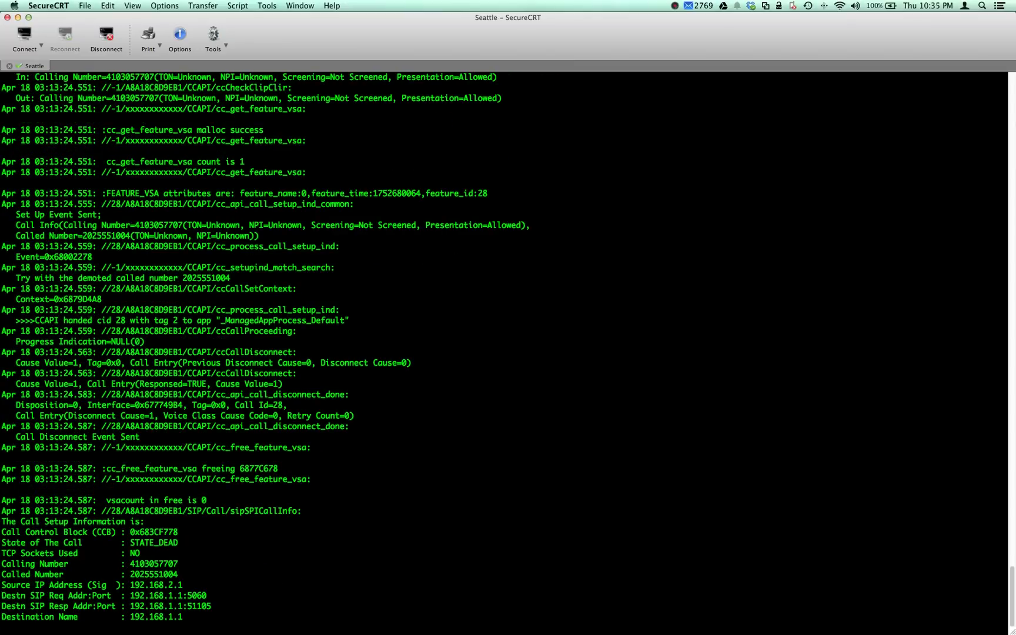
- Review the test call's trace showing Incoming Dial-peer=2 and SIP cause 404
scroll(766, 567, "up", 15)
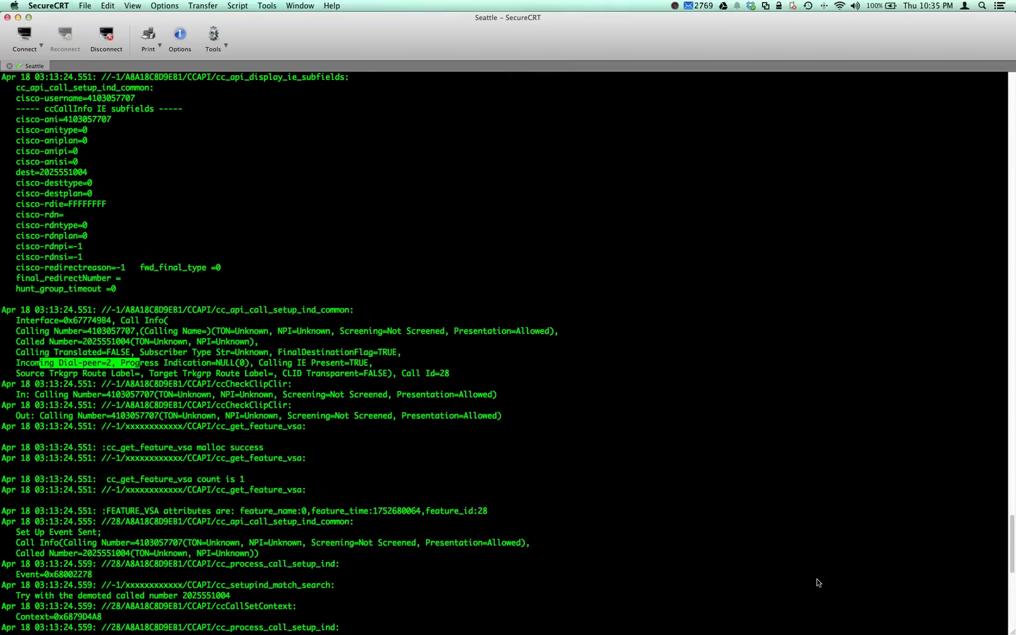
scroll(817, 580, "down", 15)
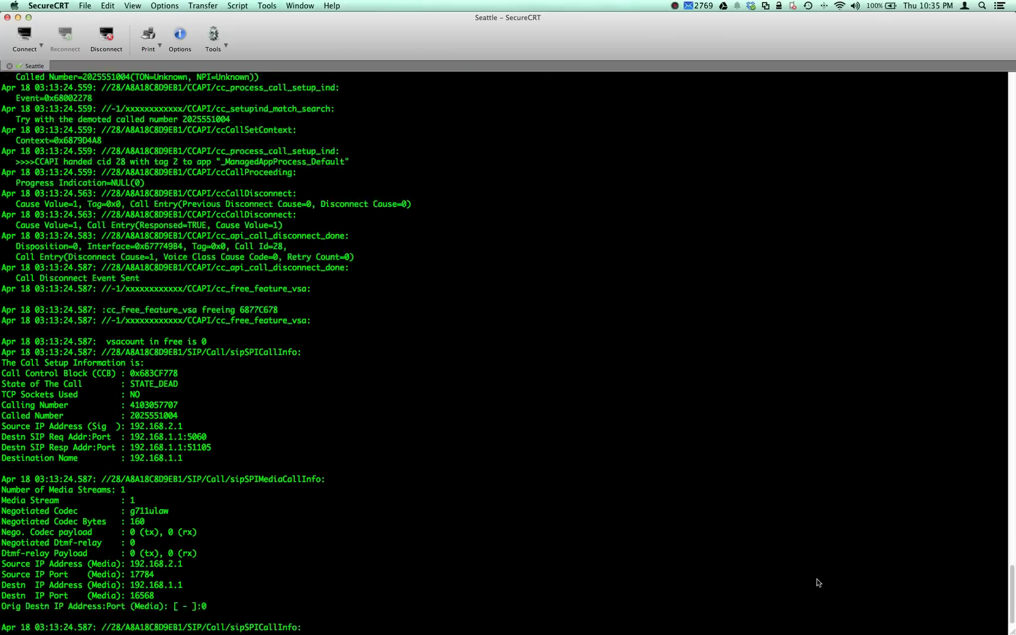
scroll(833, 589, "up", 14)
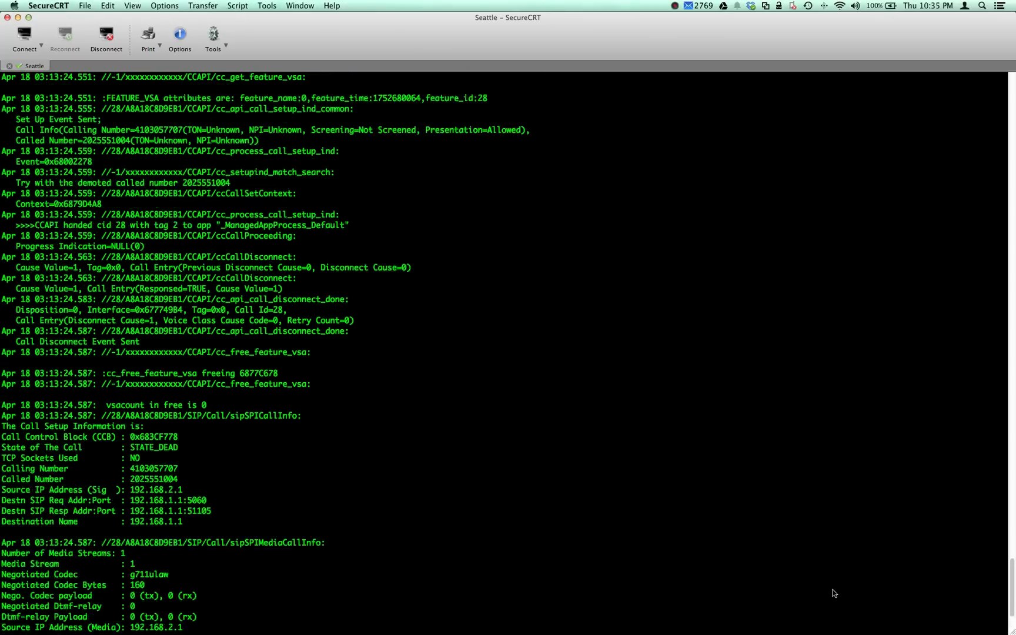
scroll(833, 589, "up", 11)
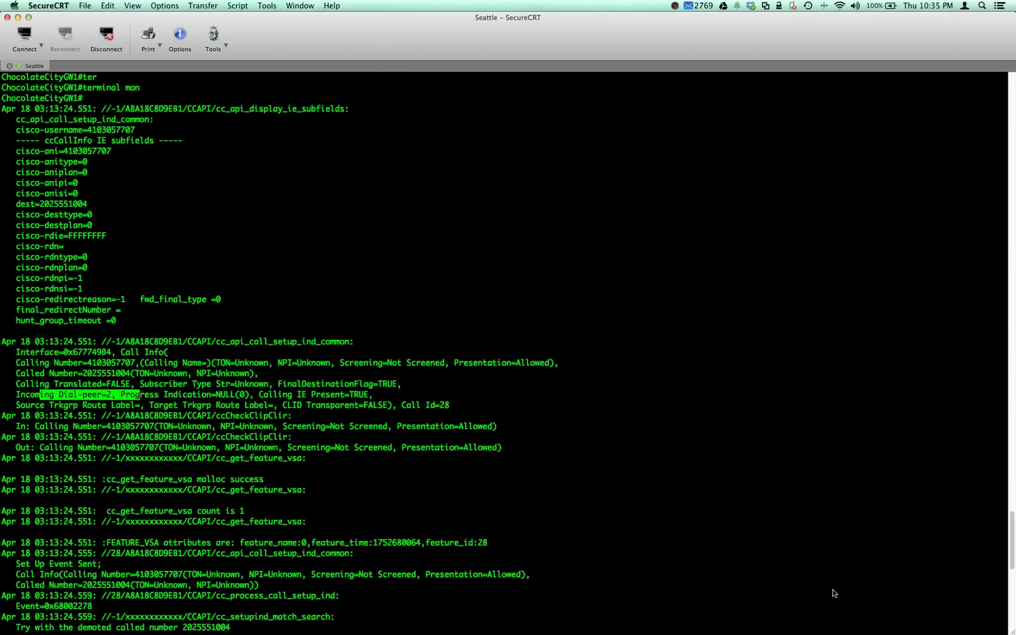
scroll(833, 589, "down", 17)
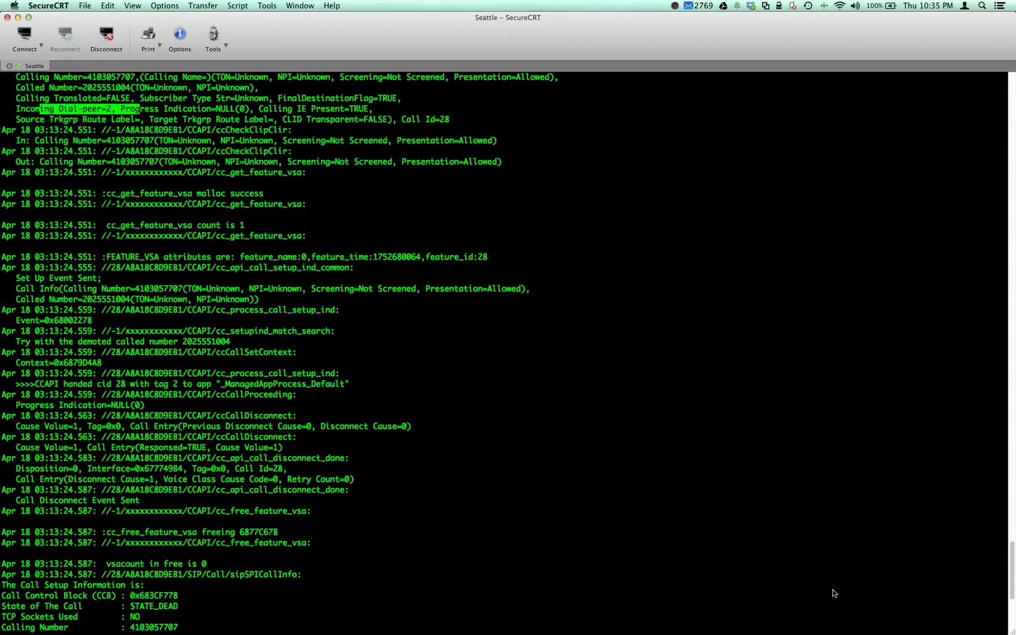
scroll(833, 589, "down", 8)
key("Return")
key("Return")
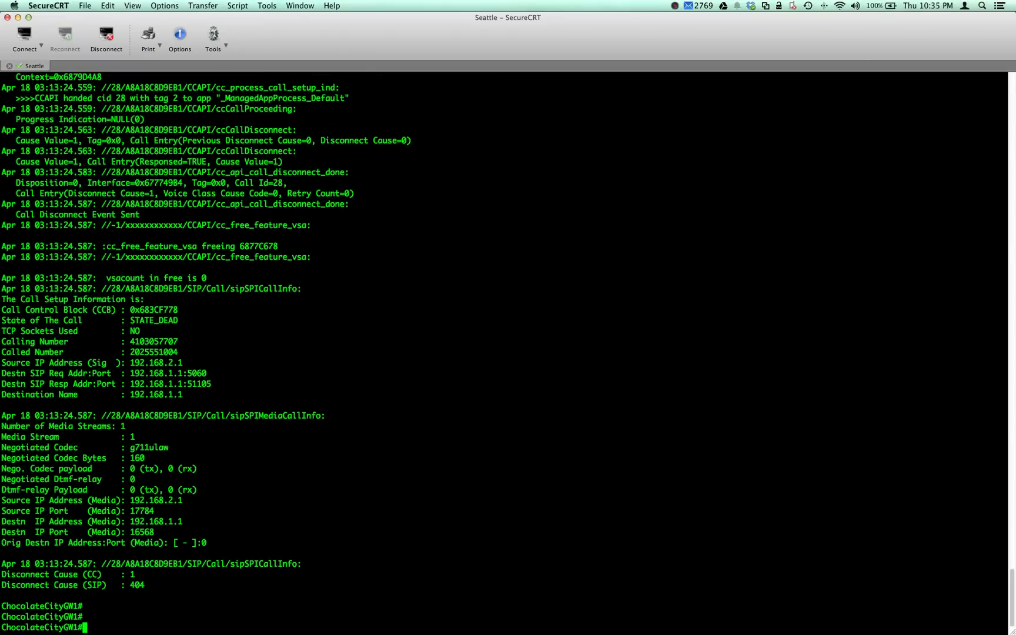
key("Return")
key("Return")
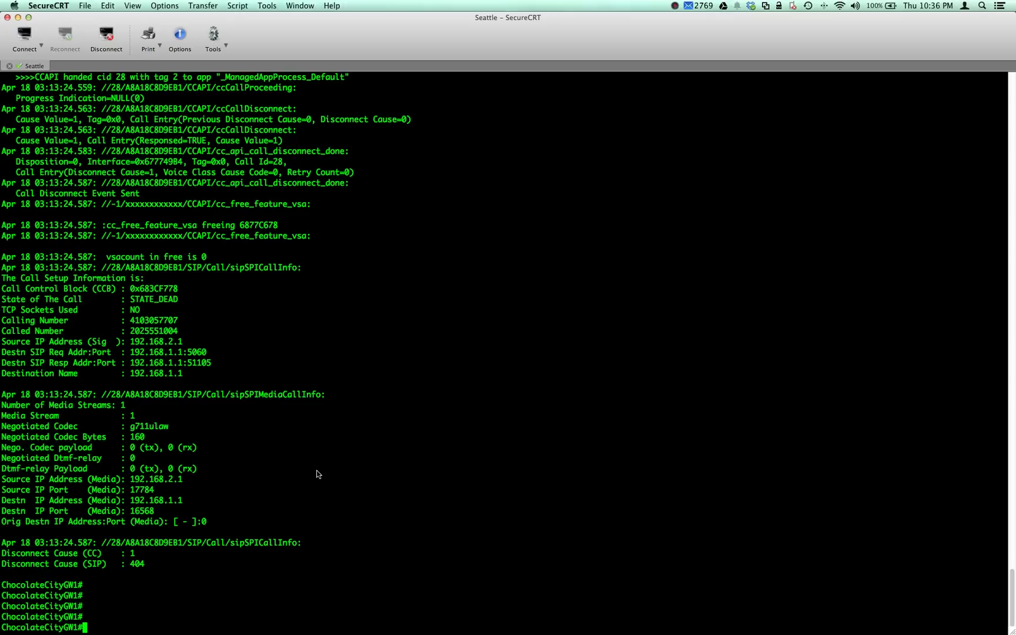
- Enter global configuration and create voice translation-rule 100
type("config t")
key("Return")
type("voice")
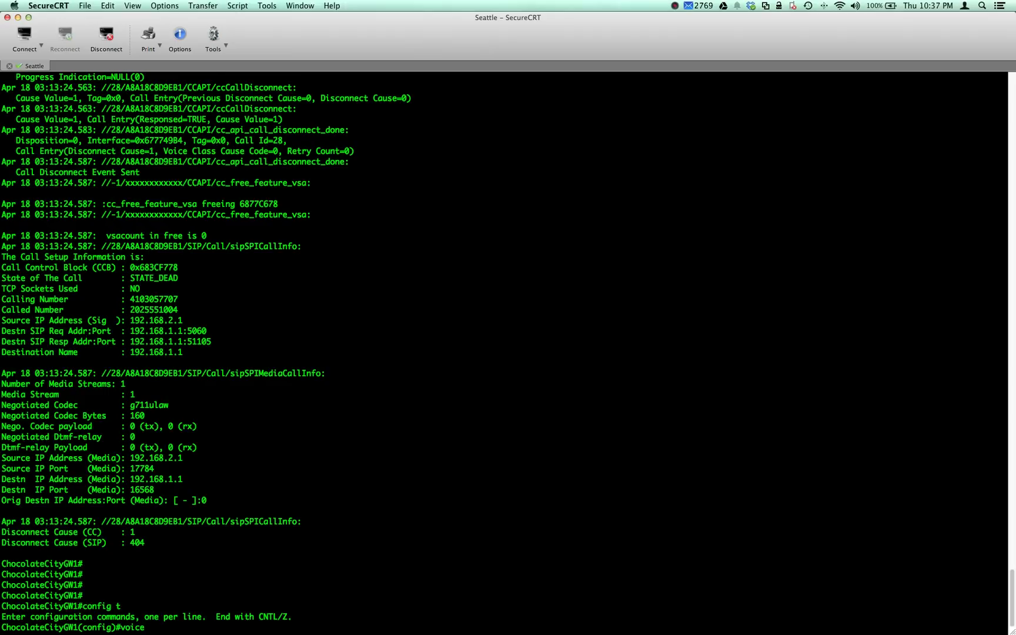
key("Tab")
type("t")
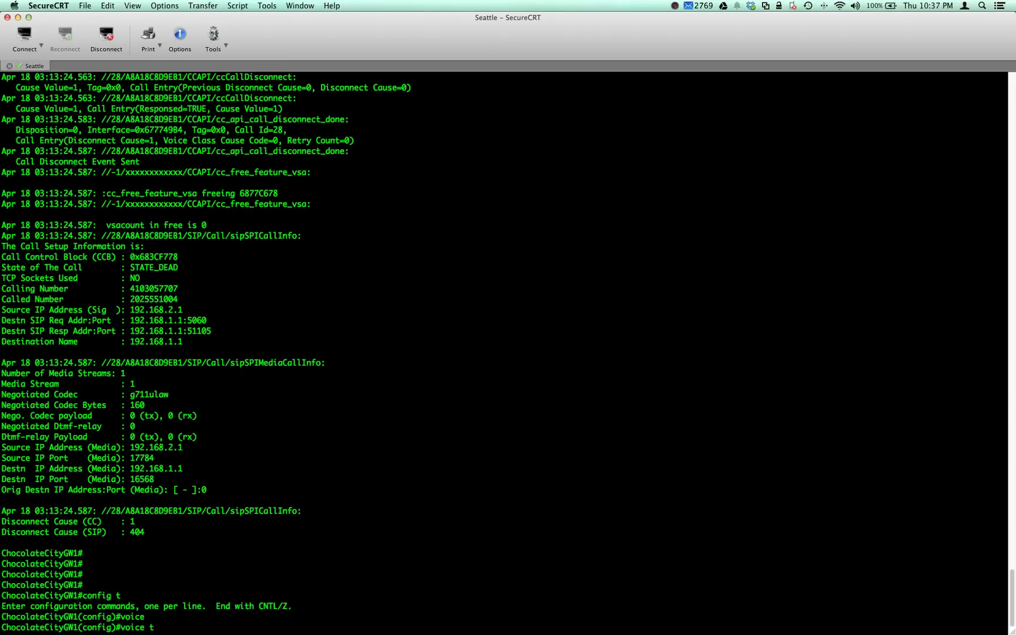
type("r")
key("Tab")
type("r")
key("Tab")
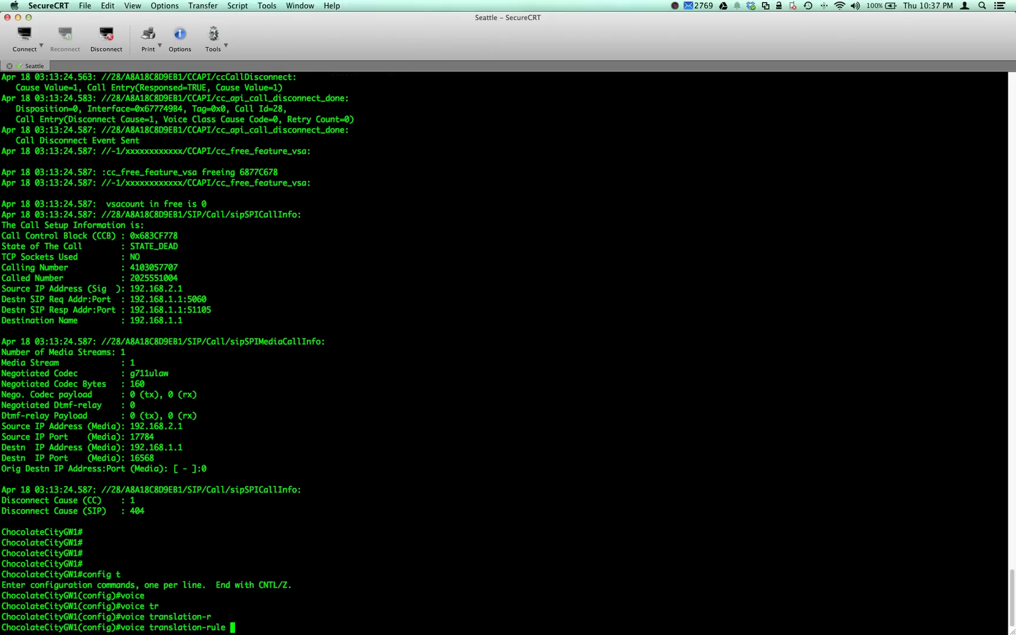
type("100")
key("Return")
- Add 'rule 1 /202555\(.*\)/ /\1/' to strip the 202555 prefix
type("rule)#")
key("Tab")
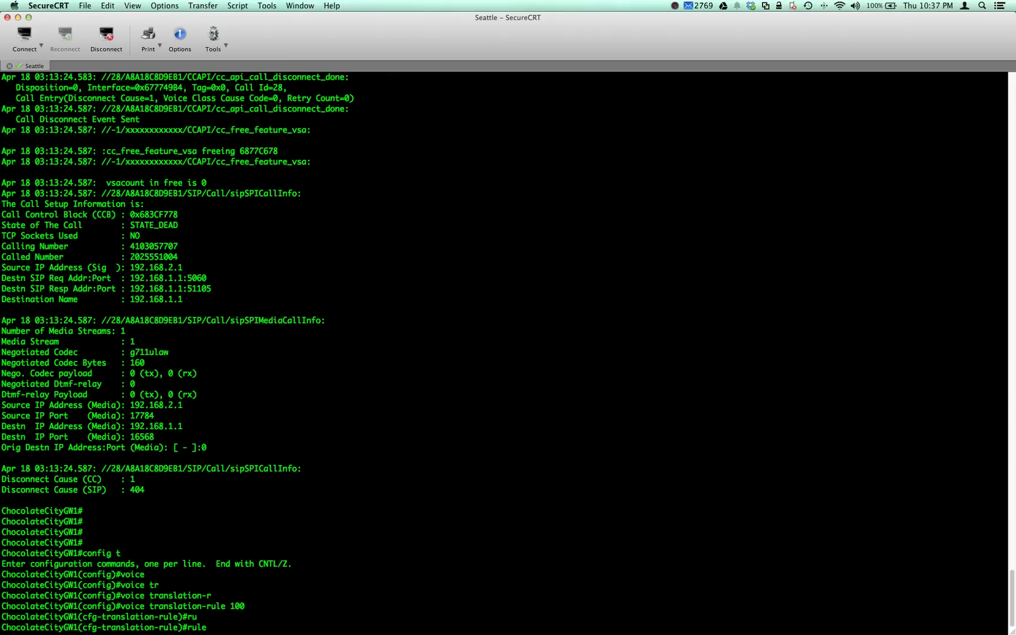
type("1 /202555\\(.*\\)/ ?")
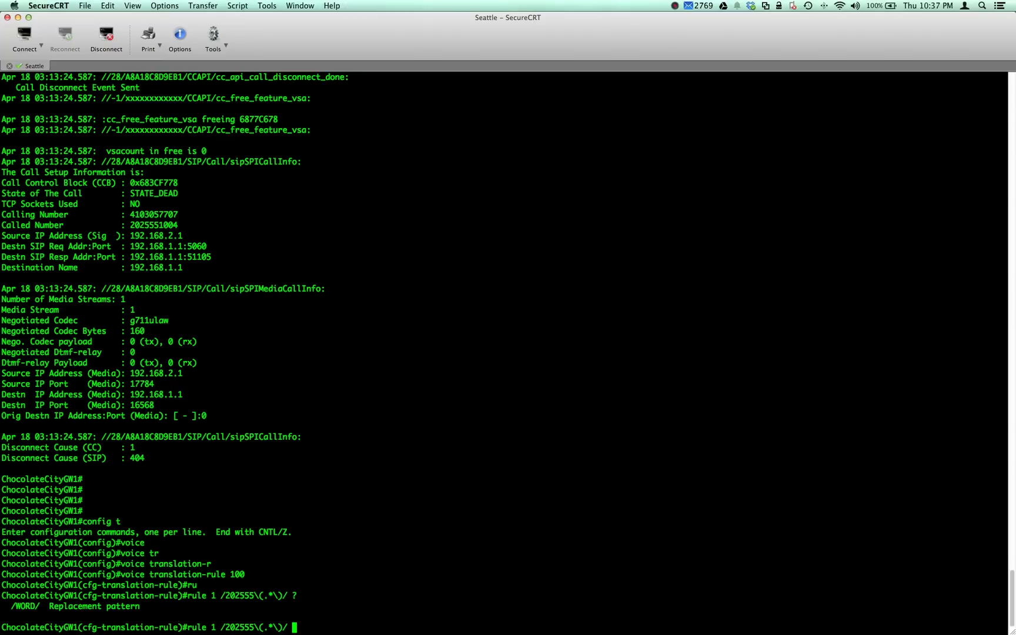
type("/\\1/ ?")
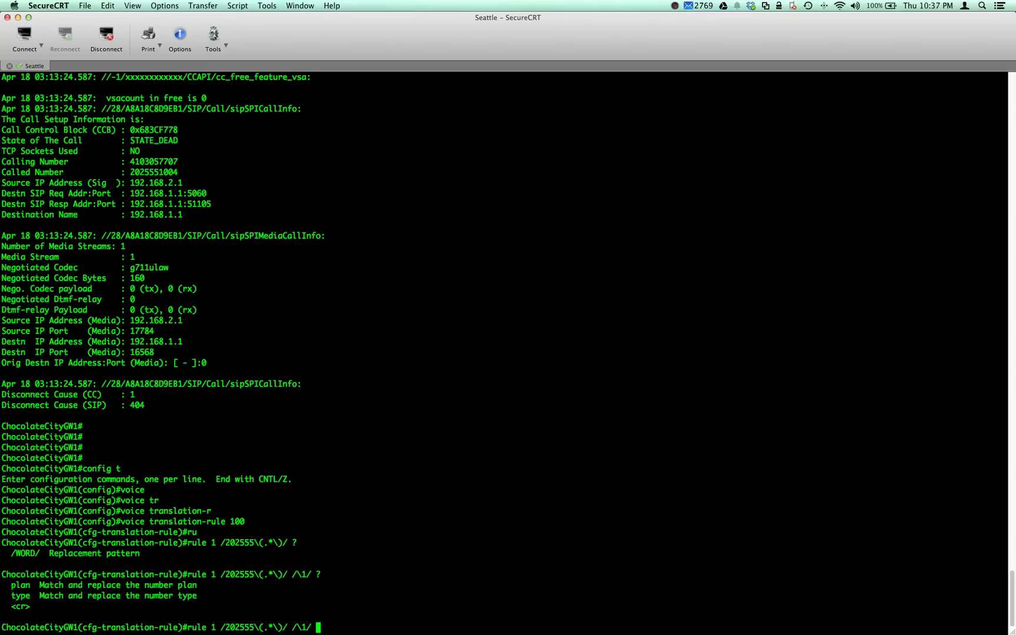
mouse_move(254, 627)
left_mouse_down()
mouse_move(284, 627)
mouse_move(272, 627)
left_mouse_up()
left_click_drag(255, 627, 283, 627)
key("Return")
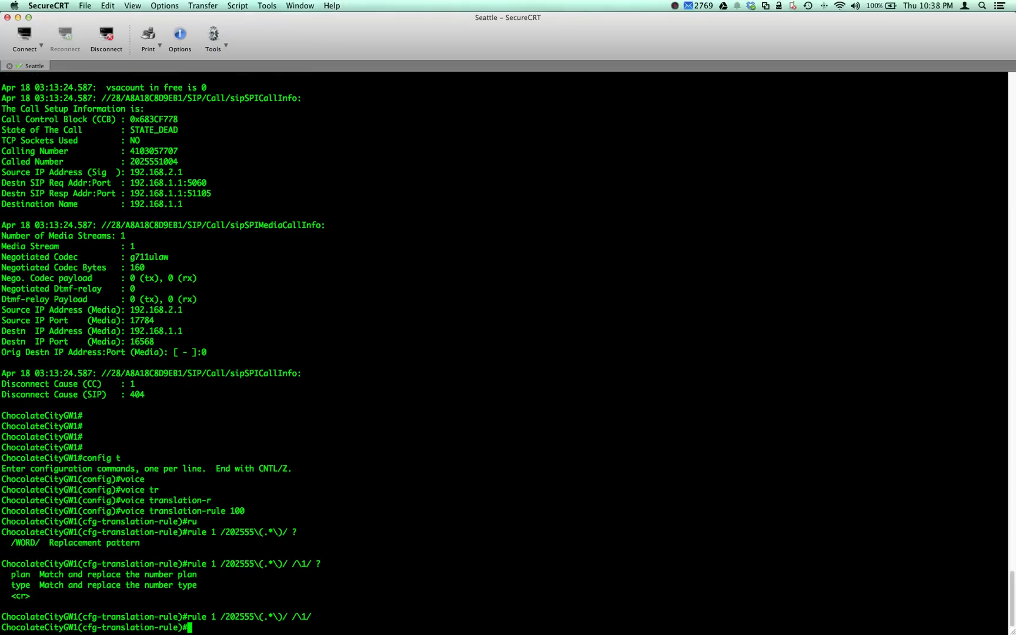
left_click(674, 6)
key("Escape")
- Leave translation-rule and configuration mode back to the privileged prompt
key("Return")
key("Return")
key("Return")
type("exi")
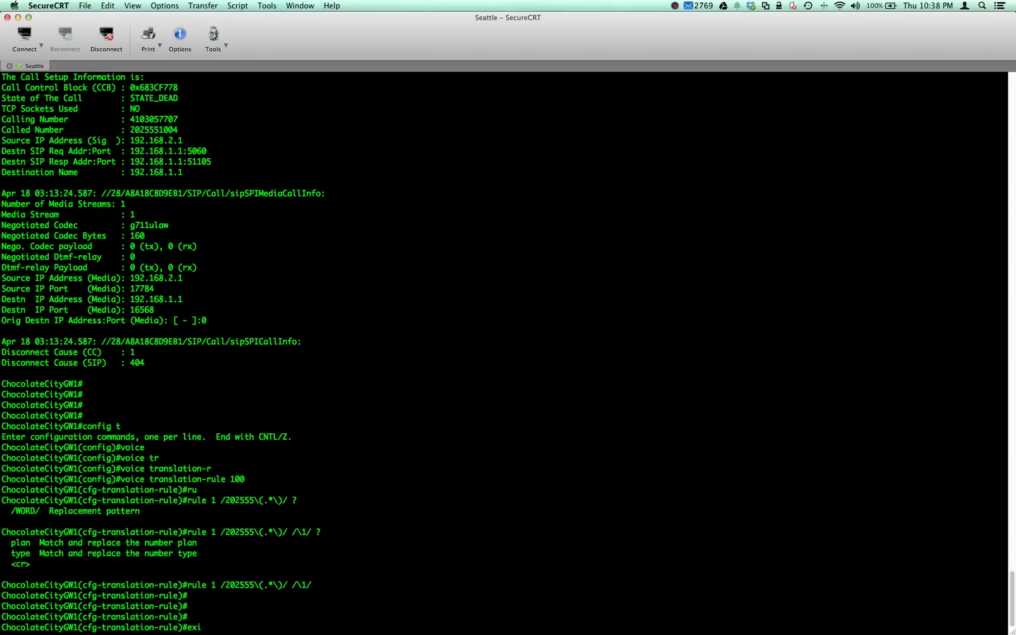
type("t")
key("Return")
type("exit")
key("Return")
type("est")
key("Return")
type("es")
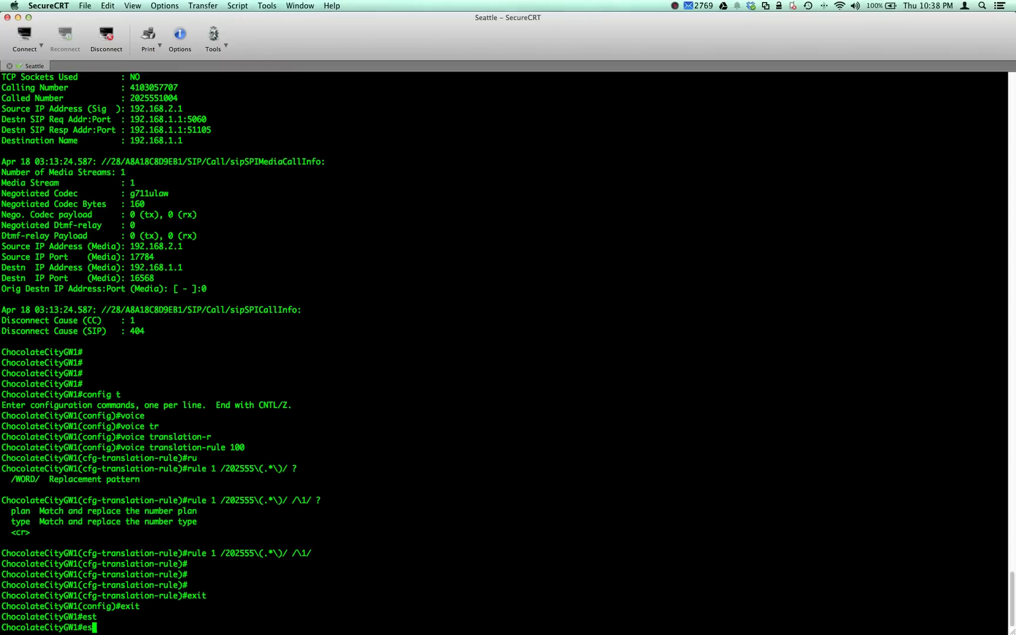
key("BackSpace")
key("BackSpace")
type("test vocie")
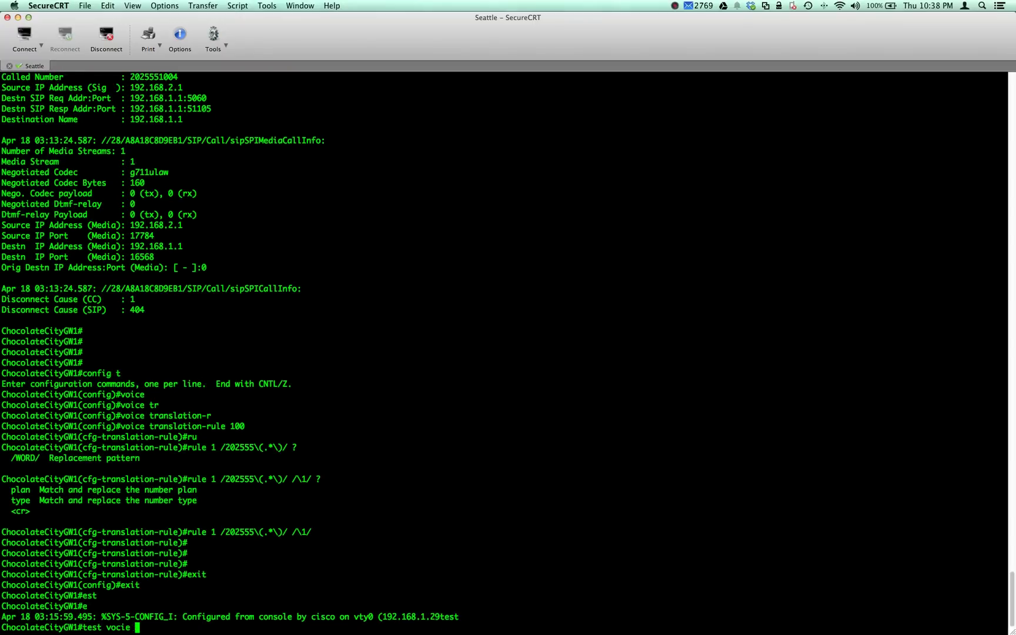
key("BackSpace")
key("BackSpace")
key("BackSpace")
key("BackSpace")
type("ice")
key("Tab")
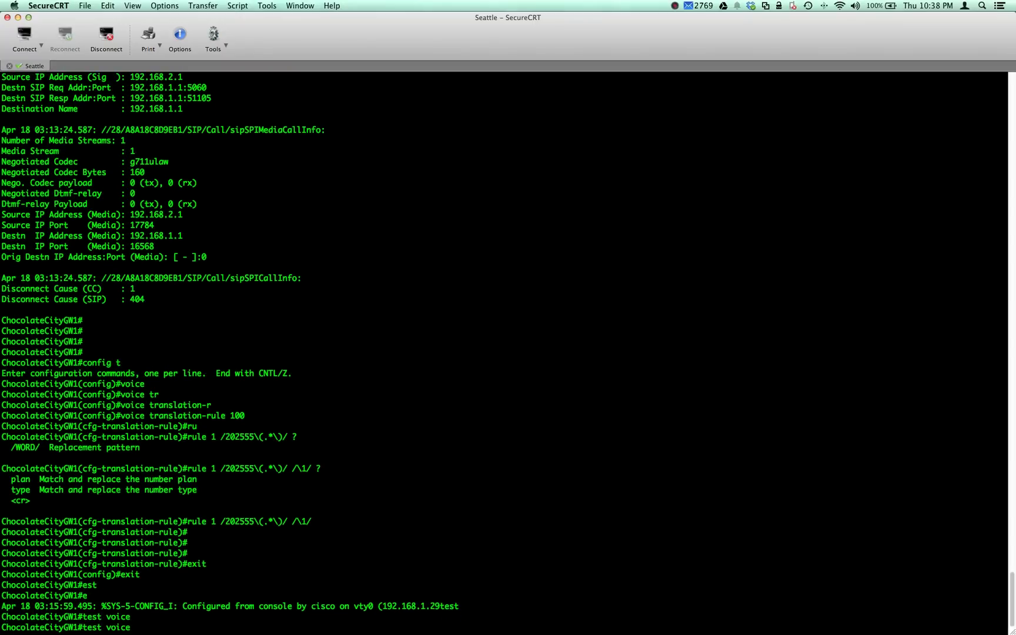
type("tr")
key("Tab")
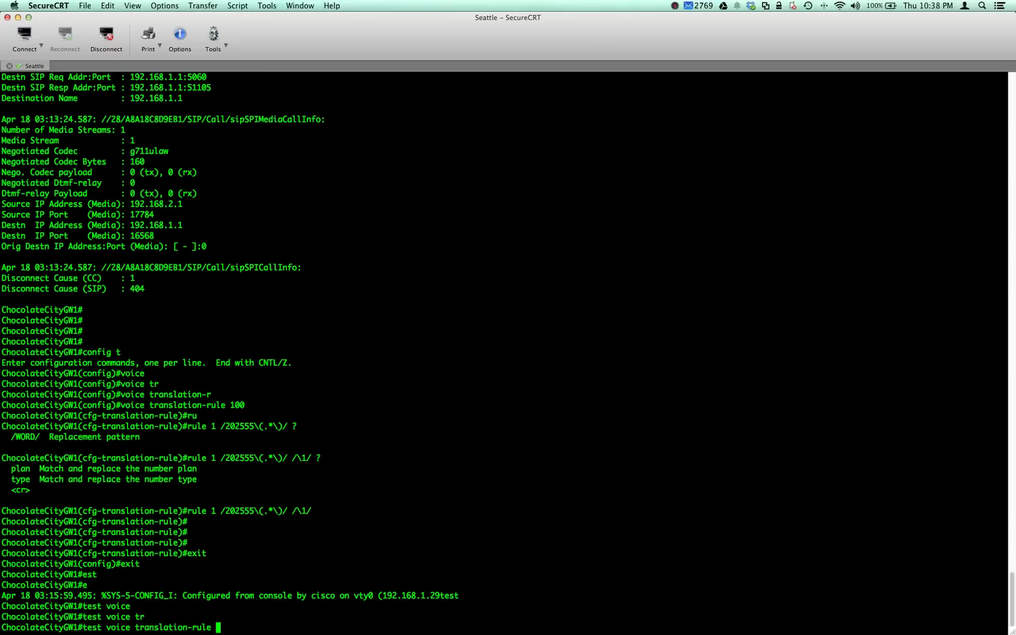
type("100 2025551004")
key("Return")
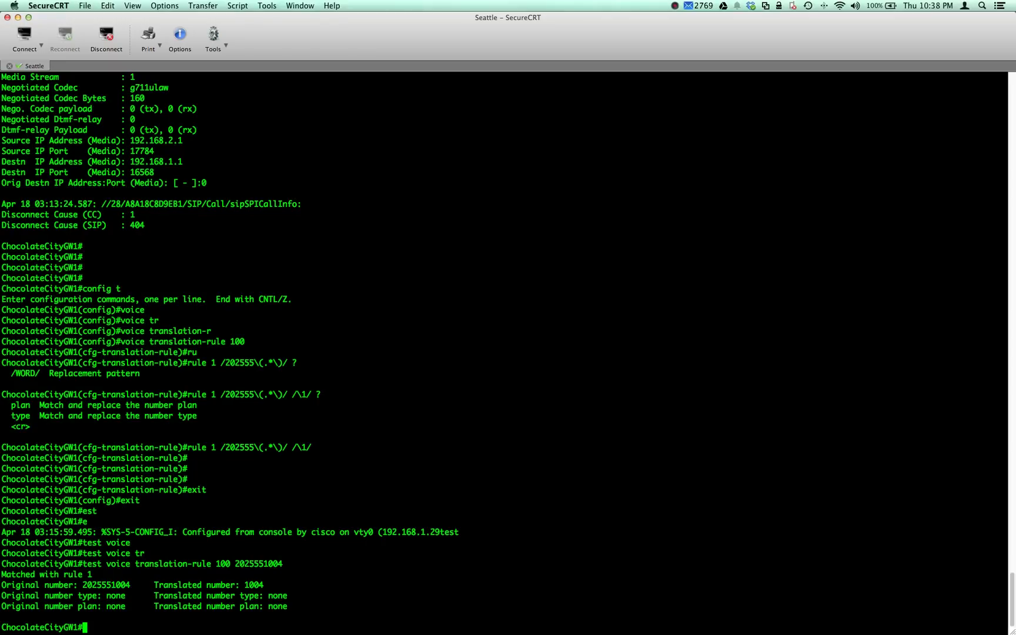
type("eCityGW1#config t")
- Enter configuration mode and create voice translation-profile INBOUNDCUCM
key("Return")
type("voice tr")
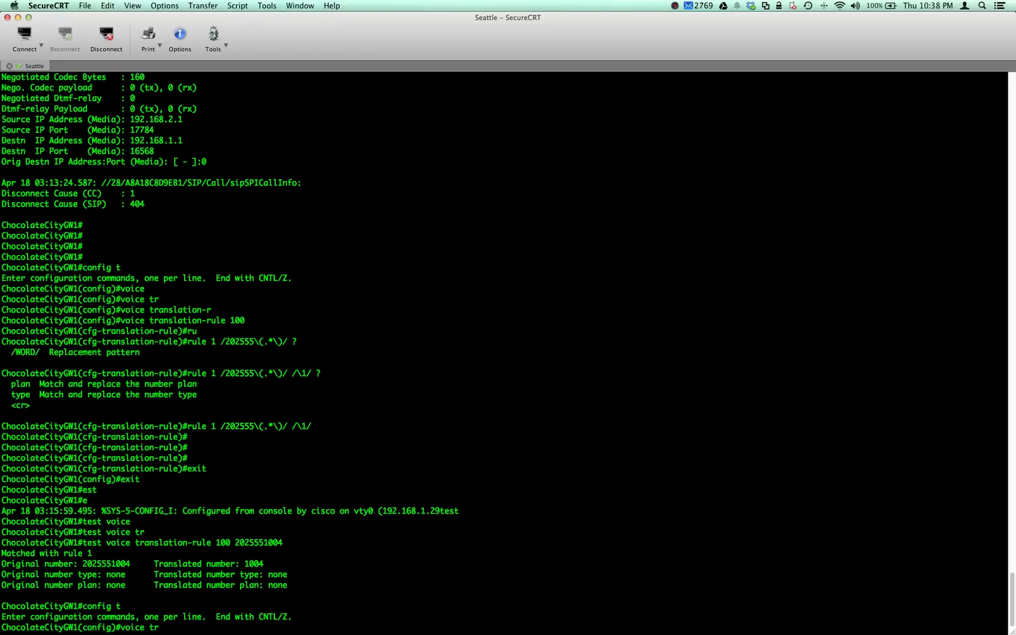
key("Tab")
type("p")
key("Tab")
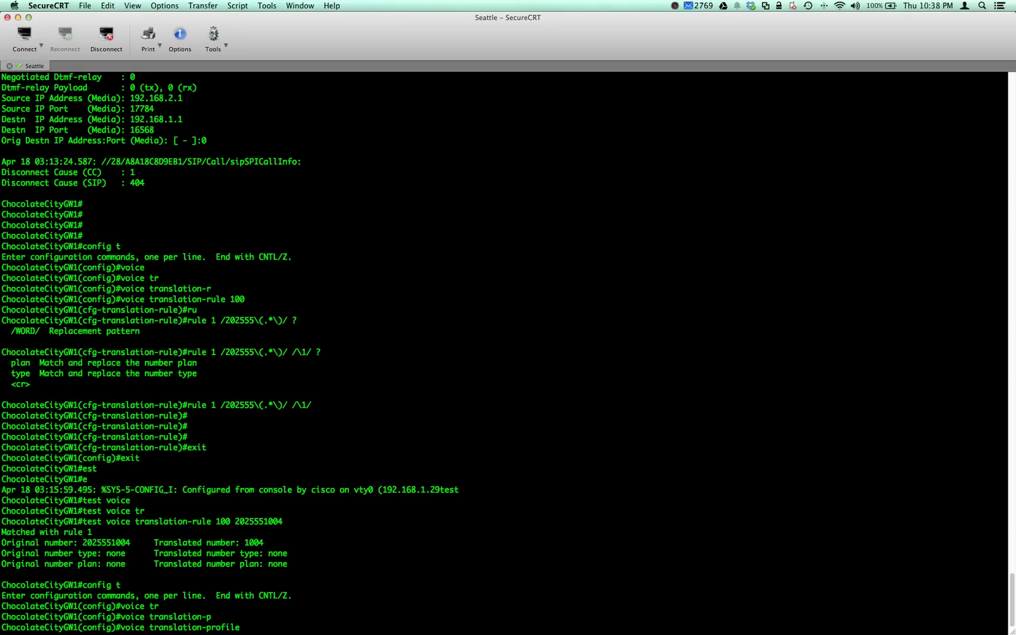
type("INBOUNDCUCM")
key("Return")
- Add 'translate called 100' to the profile and exit back to global configuration
type("tr")
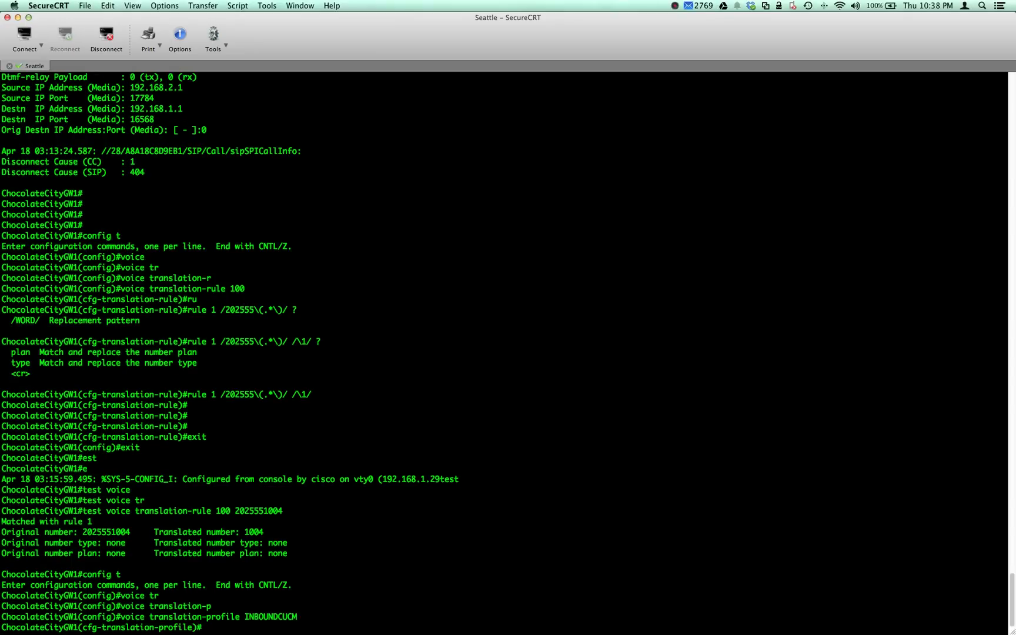
key("Tab")
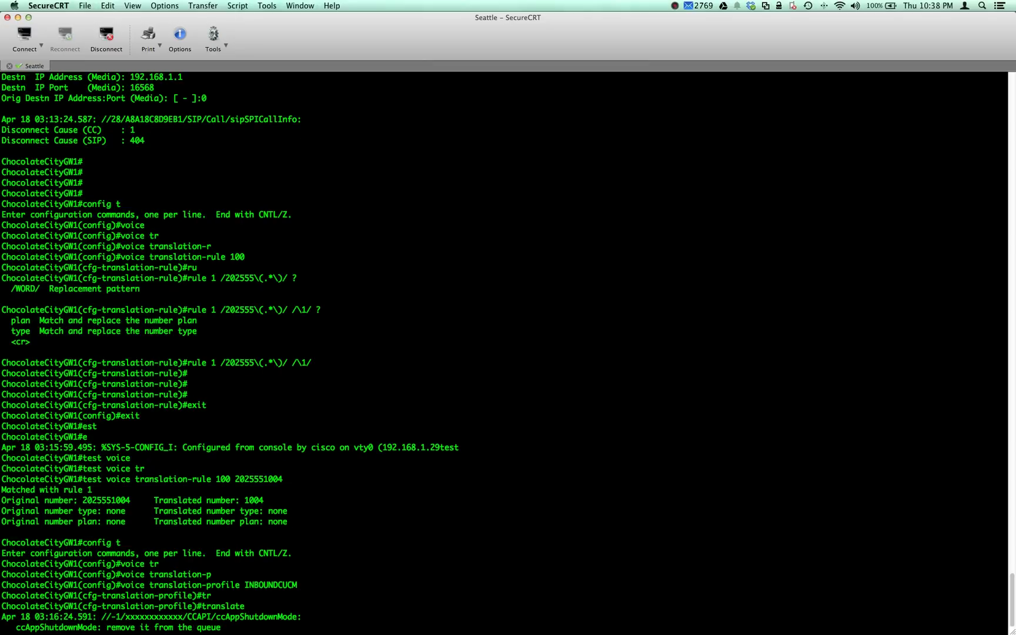
key("Tab")
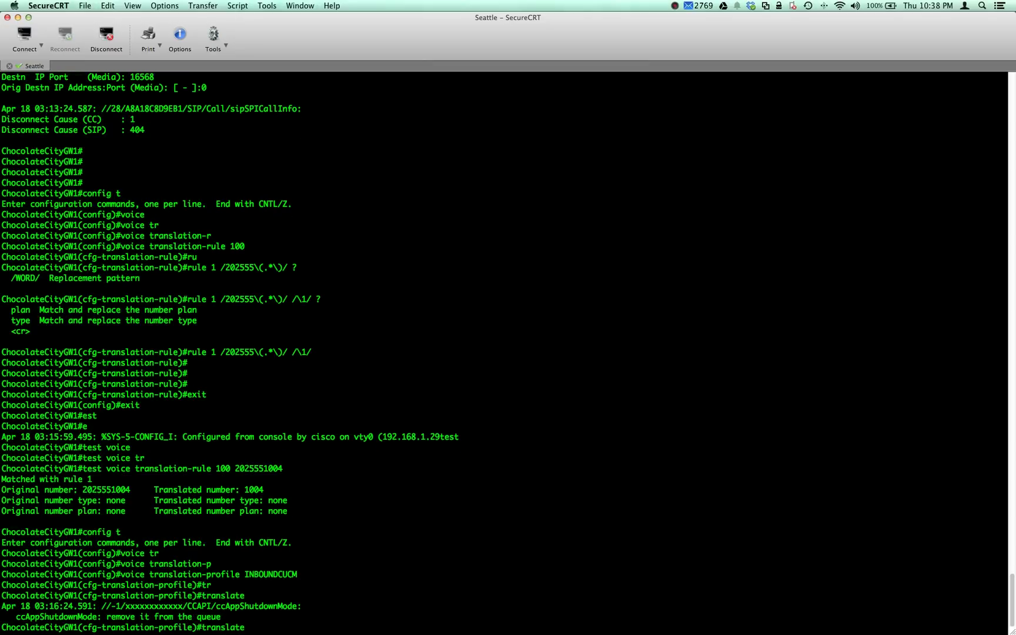
type("cal")
key("Tab")
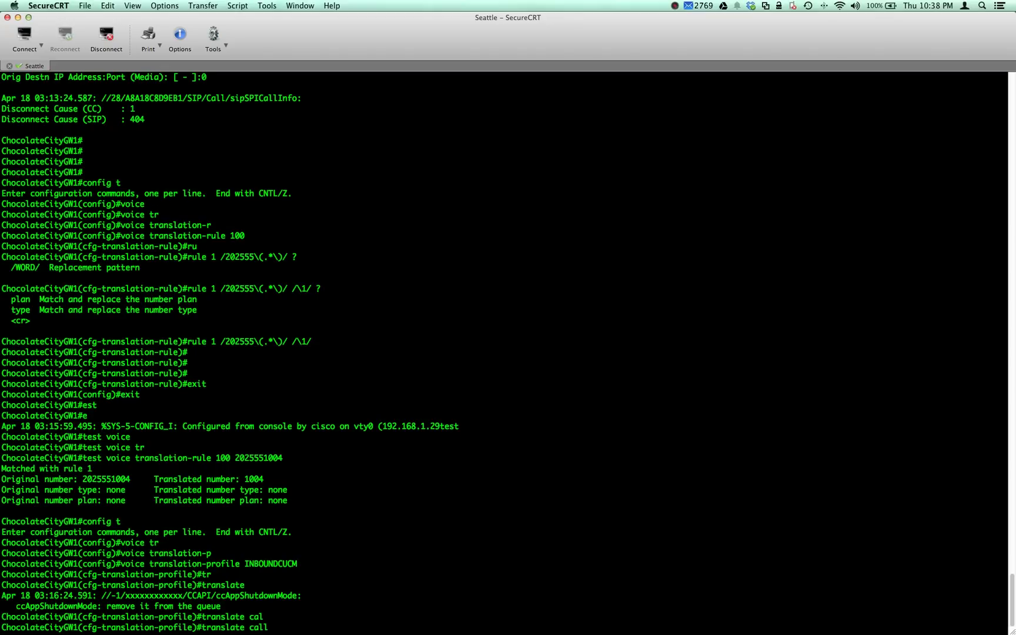
type("le")
key("Tab")
type("d 100")
key("Return")
key("Return")
key("Return")
key("Return")
key("Return")
key("Return")
key("Return")
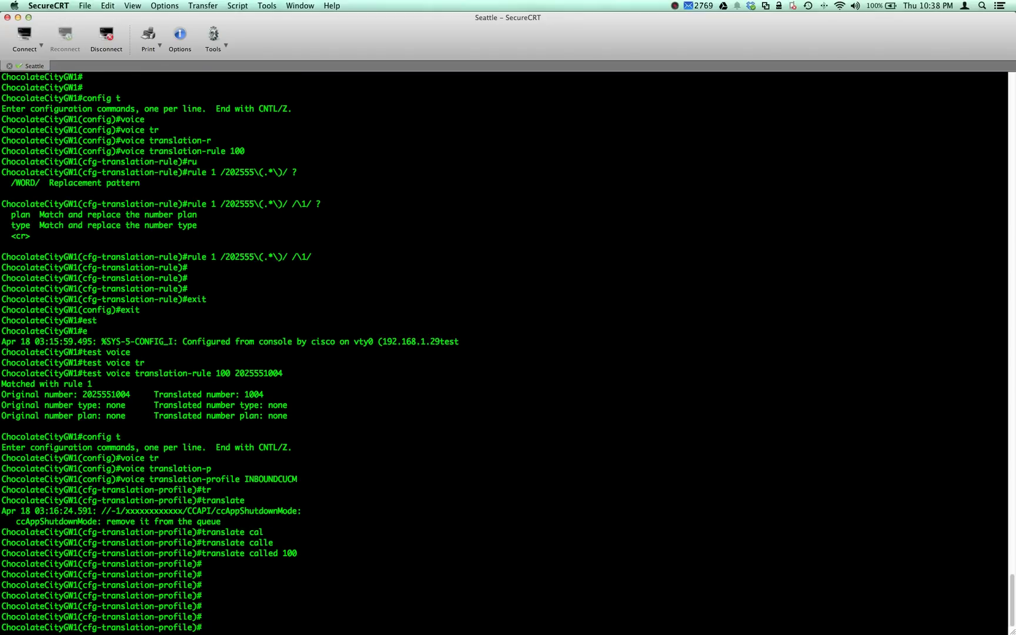
type("ex")
type("it")
key("Return")
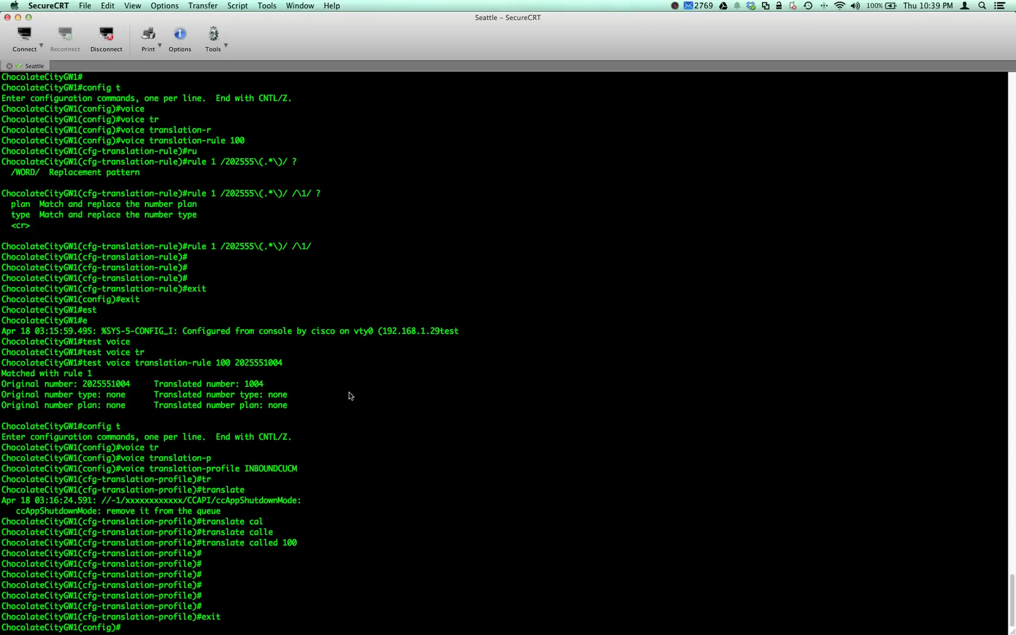
- Enter configuration for dial-peer voice 2
type("voice tr")
key("Tab")
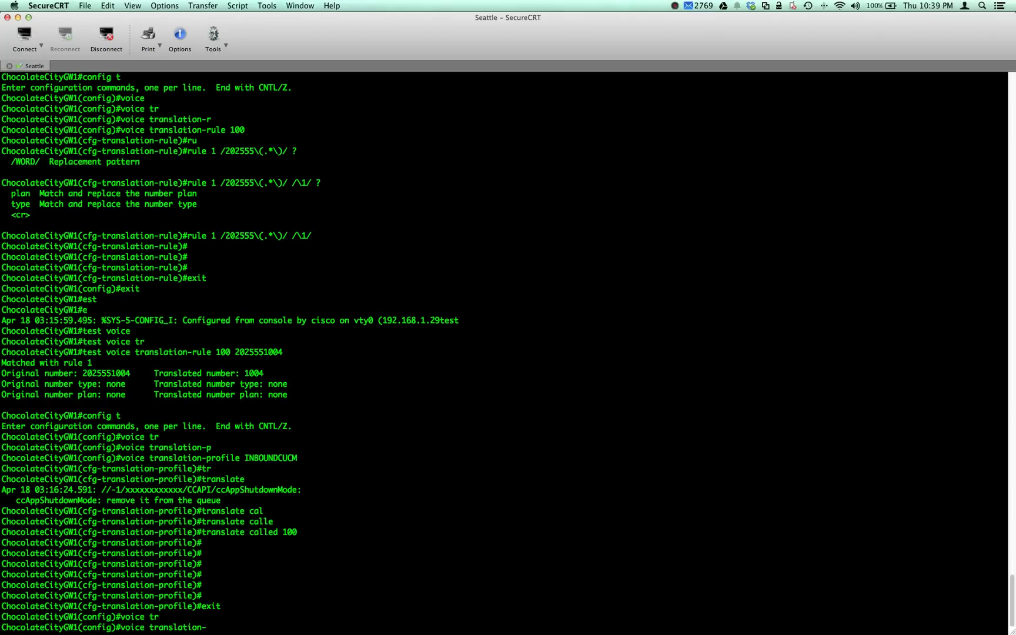
key("BackSpace")
key("BackSpace")
key("BackSpace")
key("BackSpace")
key("BackSpace")
key("BackSpace")
key("BackSpace")
key("BackSpace")
key("BackSpace")
key("BackSpace")
key("BackSpace")
key("BackSpace")
key("BackSpace")
key("BackSpace")
key("BackSpace")
key("BackSpace")
key("BackSpace")
type("dial")
key("Tab")
type("-p")
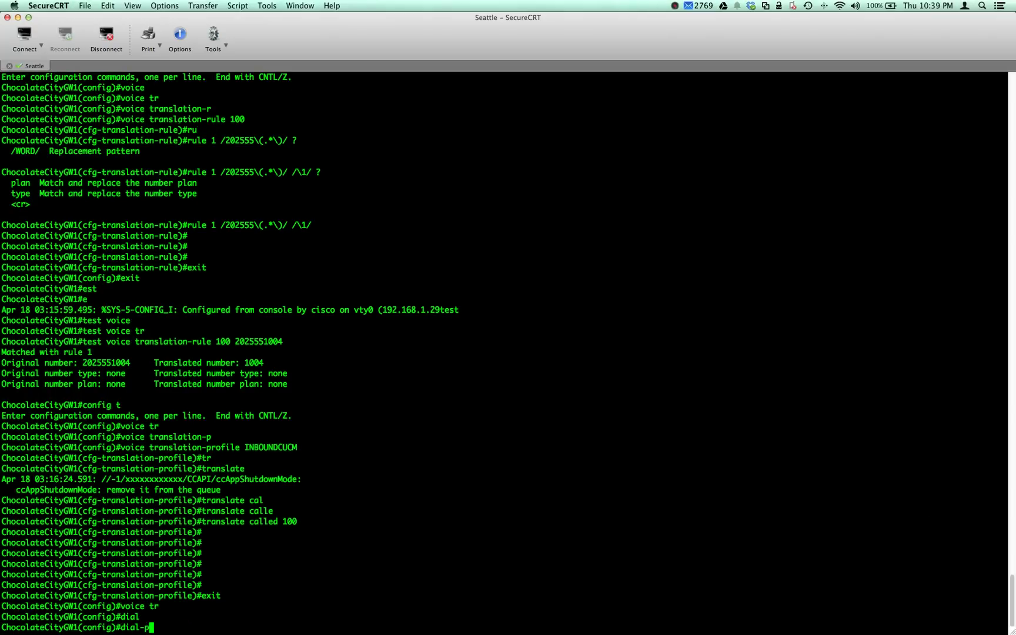
key("Tab")
type("voice 2")
key("Return")
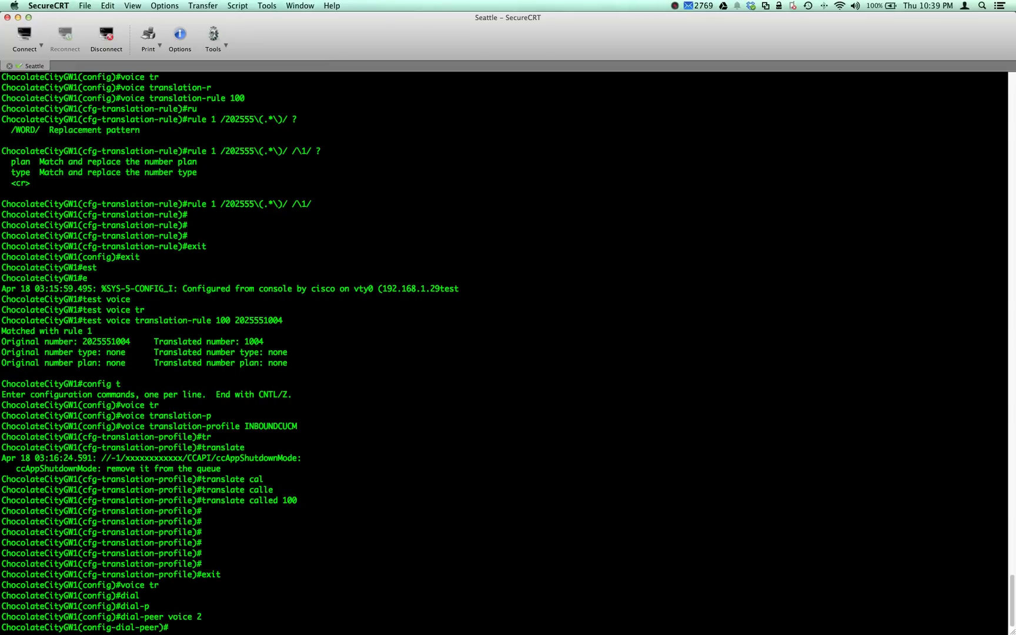
- Apply translation-profile incoming INBOUNDCUCM to dial-peer 2
type("tr")
key("Tab")
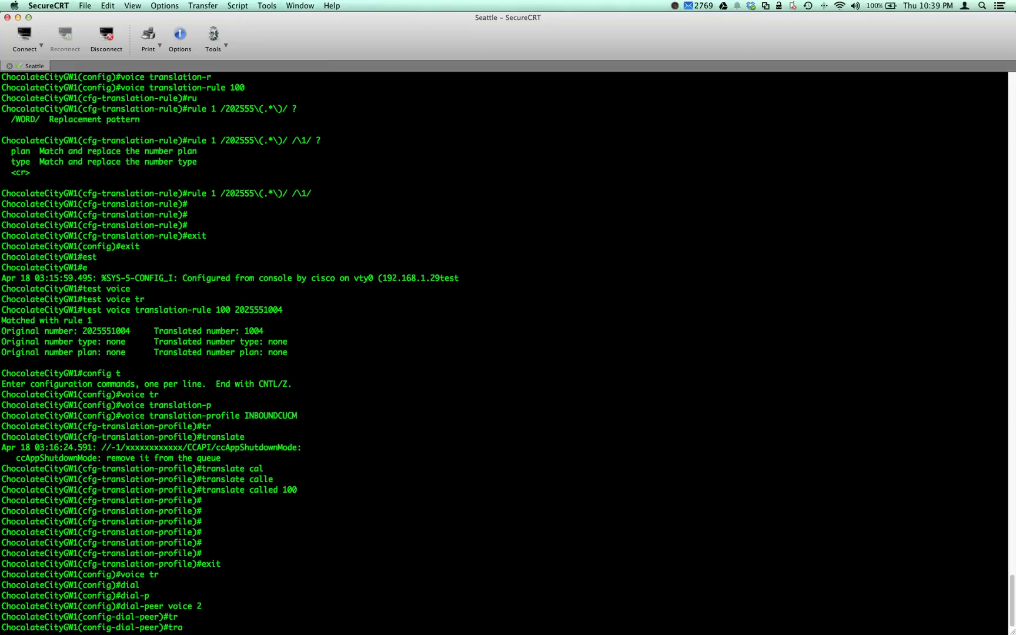
type("an")
key("Tab")
type("slati")
key("Tab")
type("on-p")
key("Tab")
type("p")
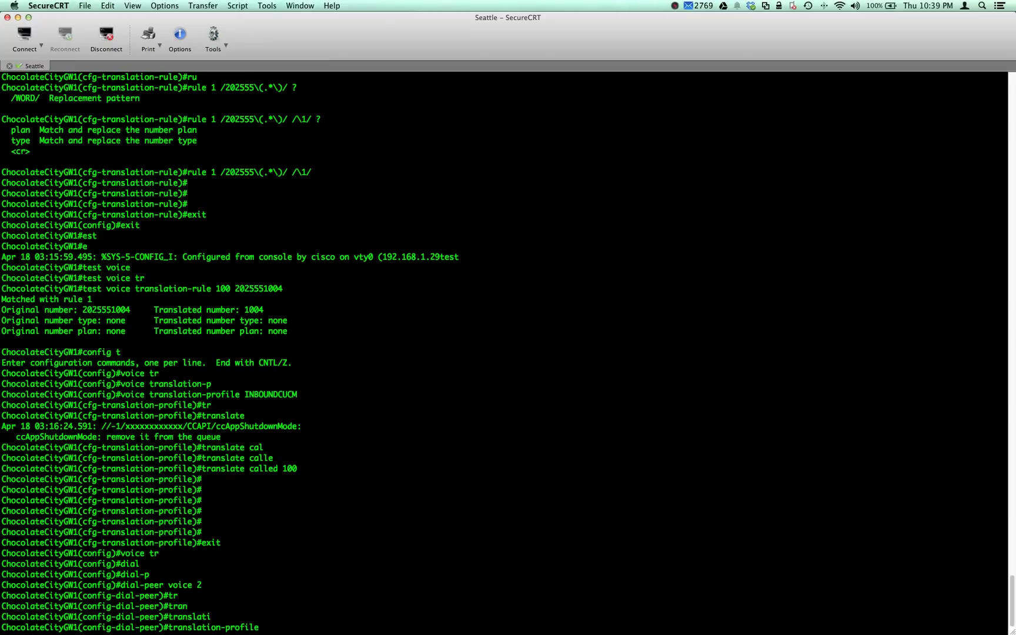
type("in")
key("Tab")
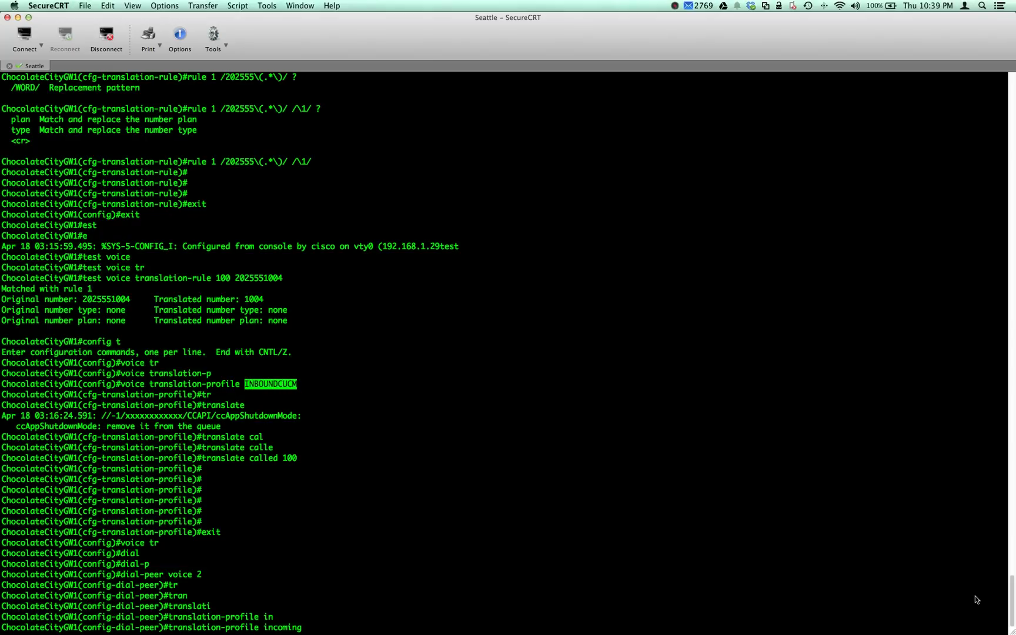
type("INBOUNDCUCM")
key("Return")
key("Return")
key("Return")
- Exit twice to return to the privileged prompt
type("exit")
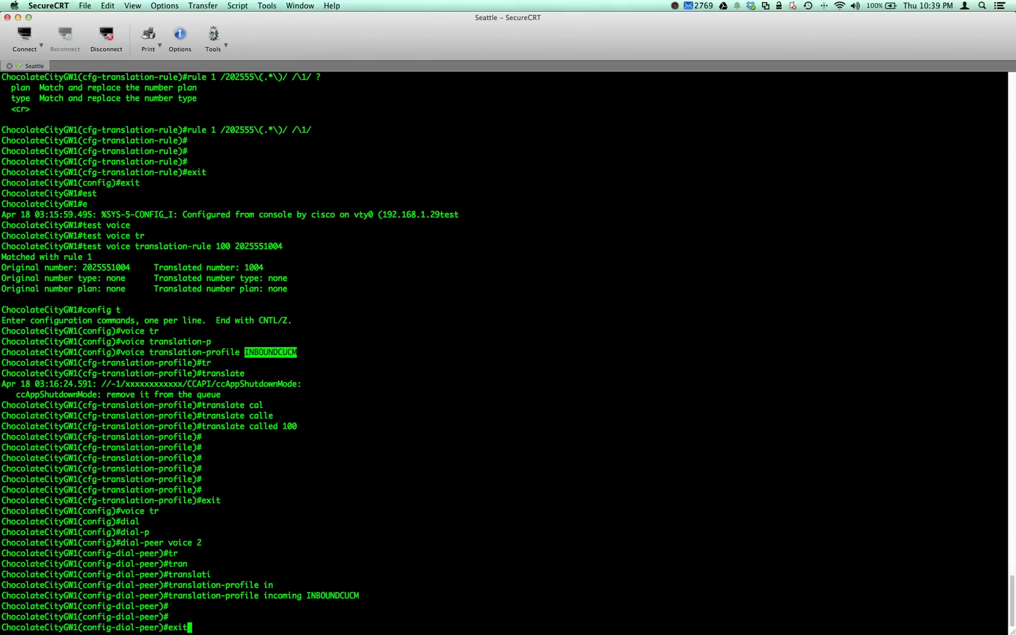
key("Return")
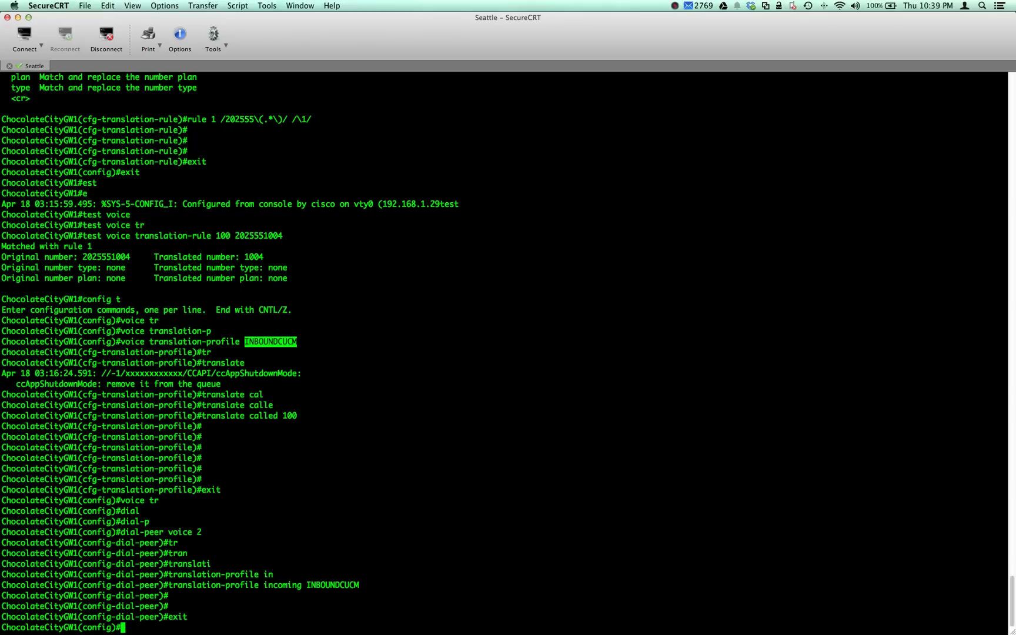
type("exit")
key("Return")
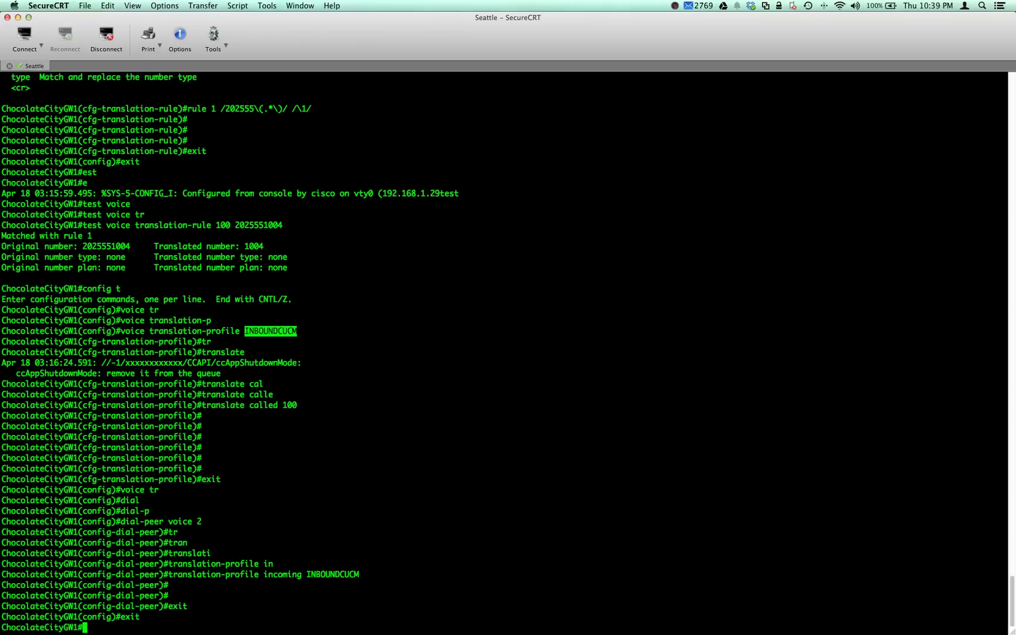
- Run show dial-peer voice summary, then clear the screen and scrollback
type("show dial-peer voice summary")
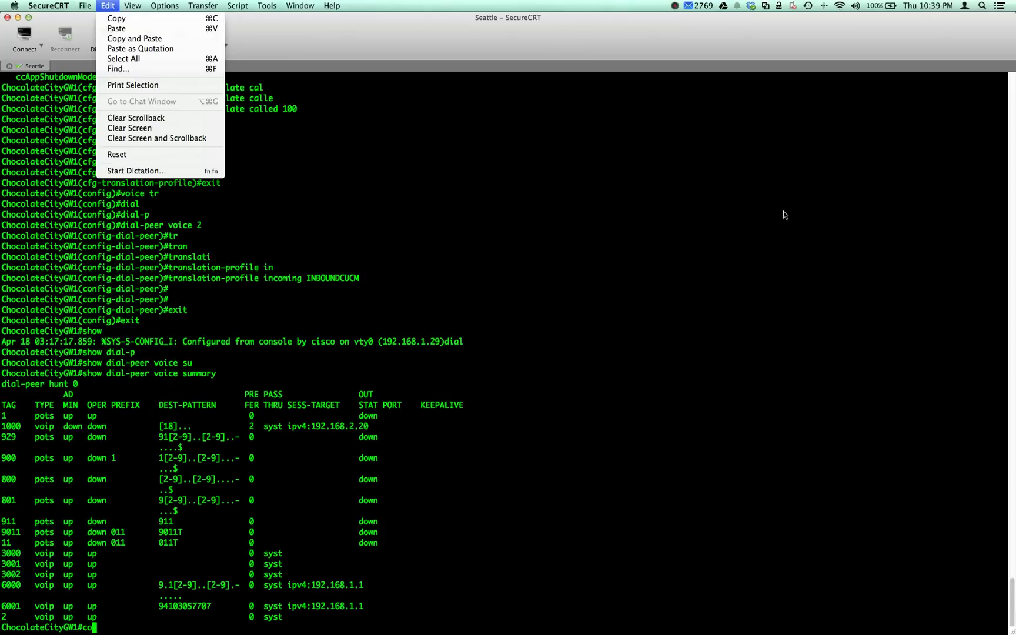
key("Return")
key("Return")
key("Return")
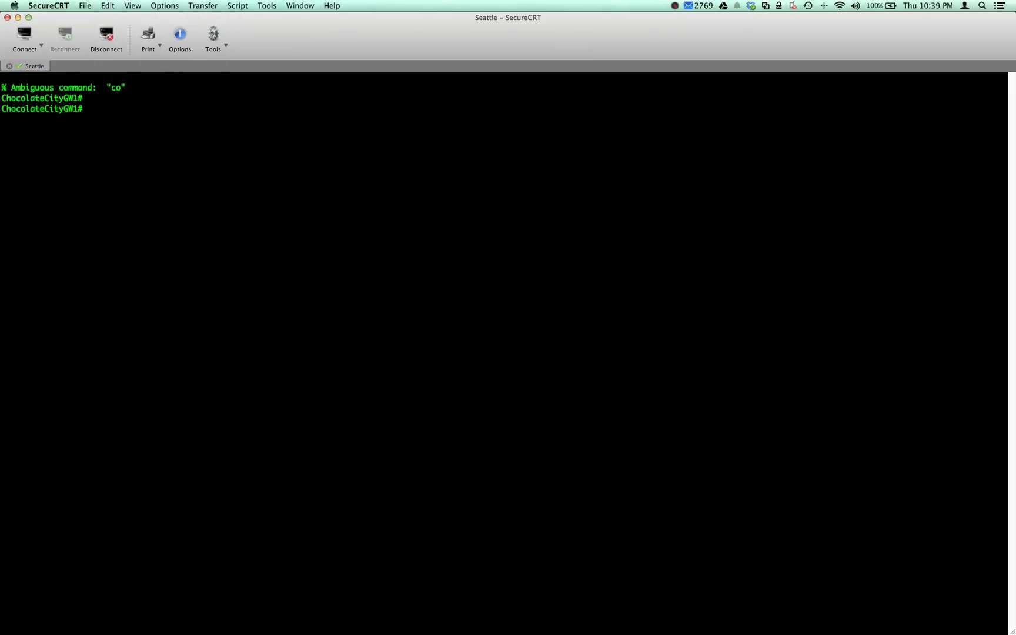
- Enter config mode and create dial-peer voice 4000 voip
type("config t")
key("Return")
type("dida")
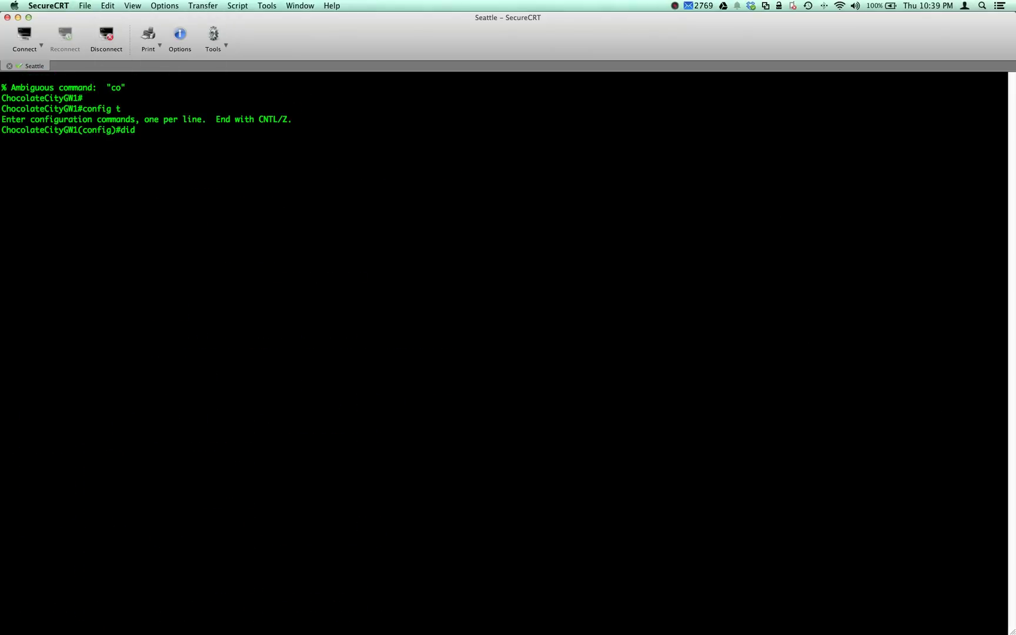
key("BackSpace")
key("BackSpace")
type("al")
key("Tab")
type("-p")
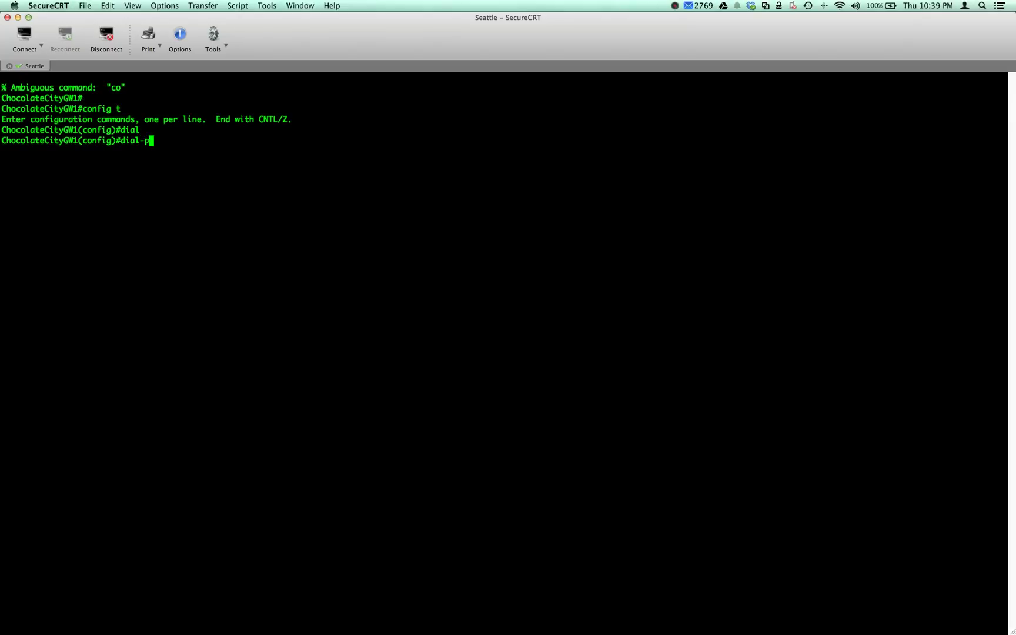
key("Tab")
type("voice")
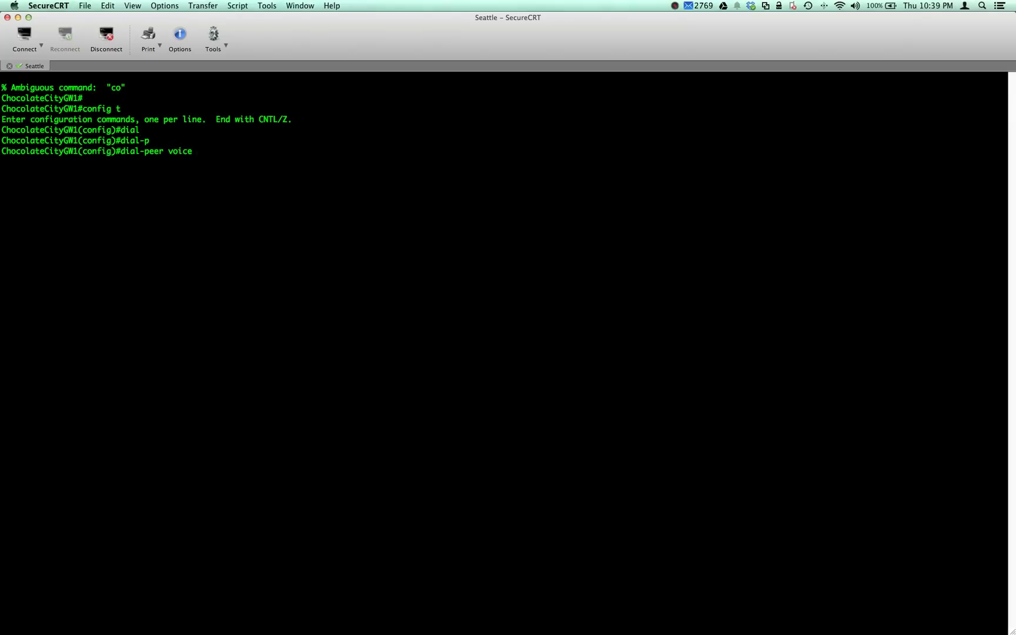
type(" 4000 voi")
key("Tab")
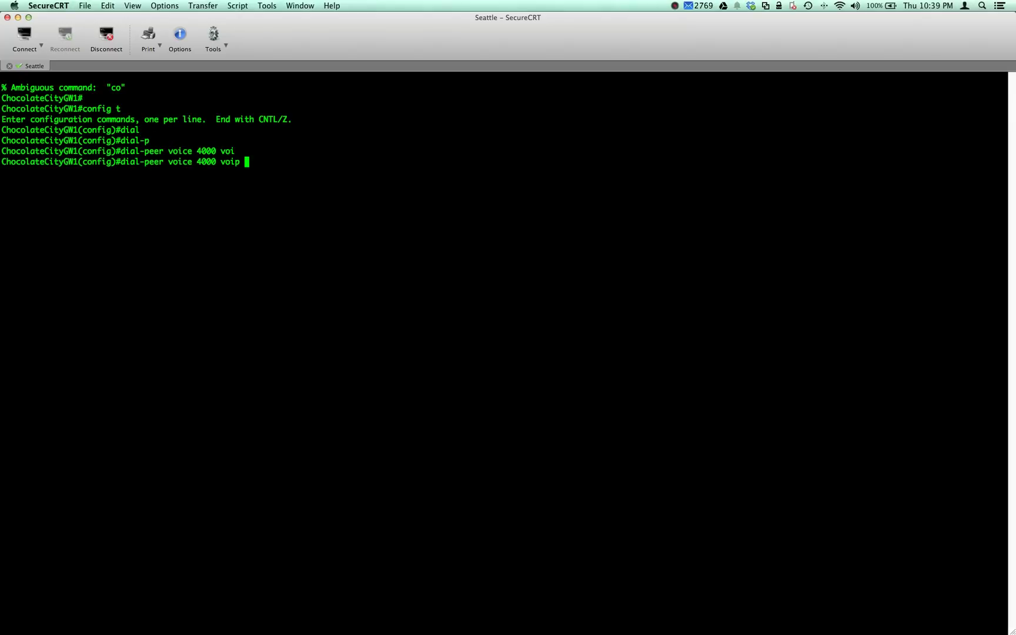
key("Return")
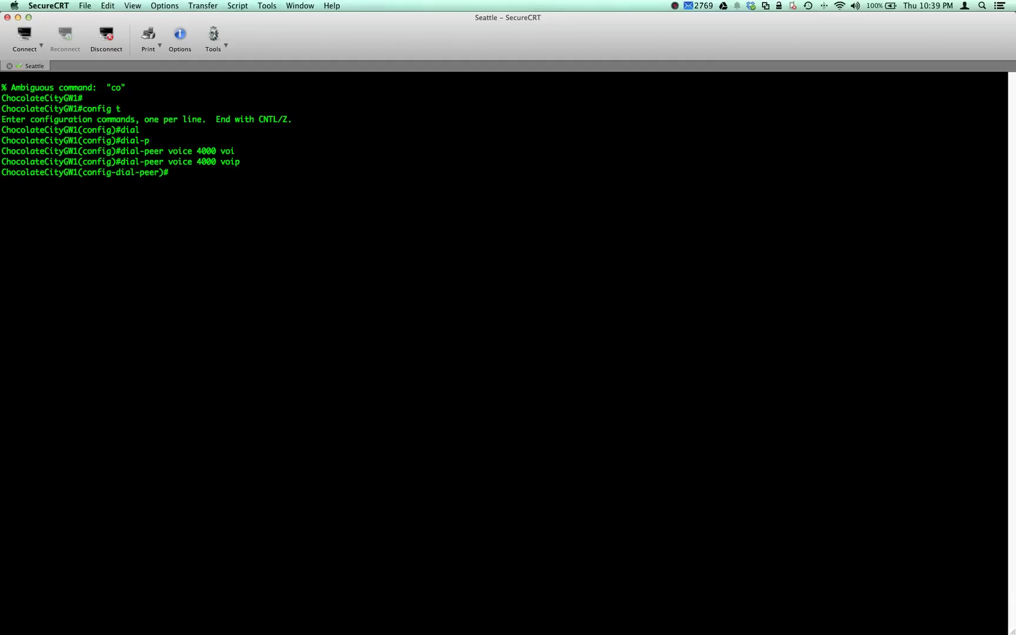
- Set the destination-pattern to [18]...
type("dest")
key("Tab")
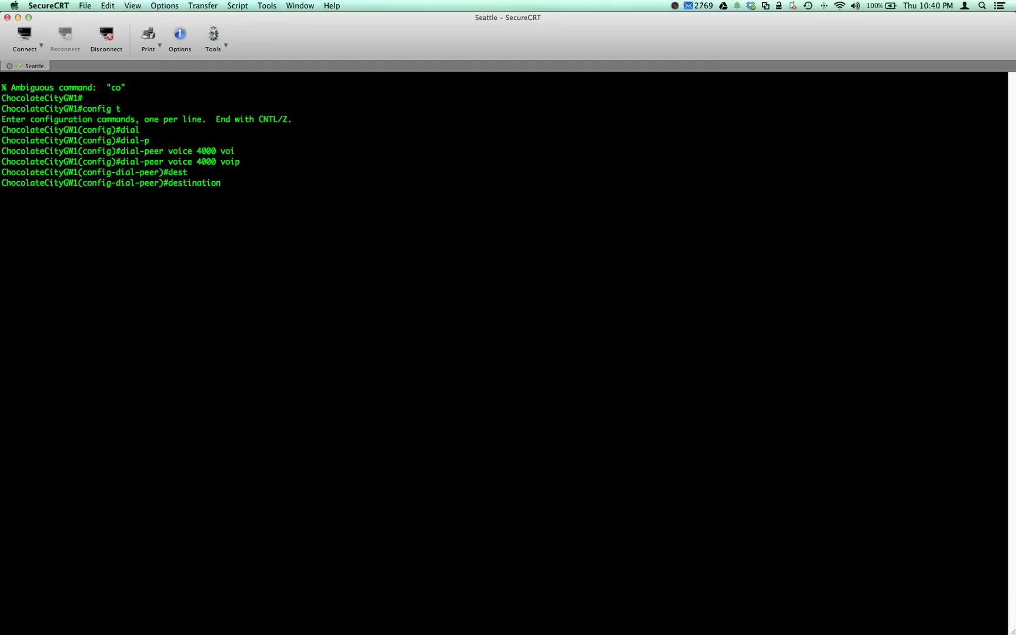
type("pat")
key("Tab")
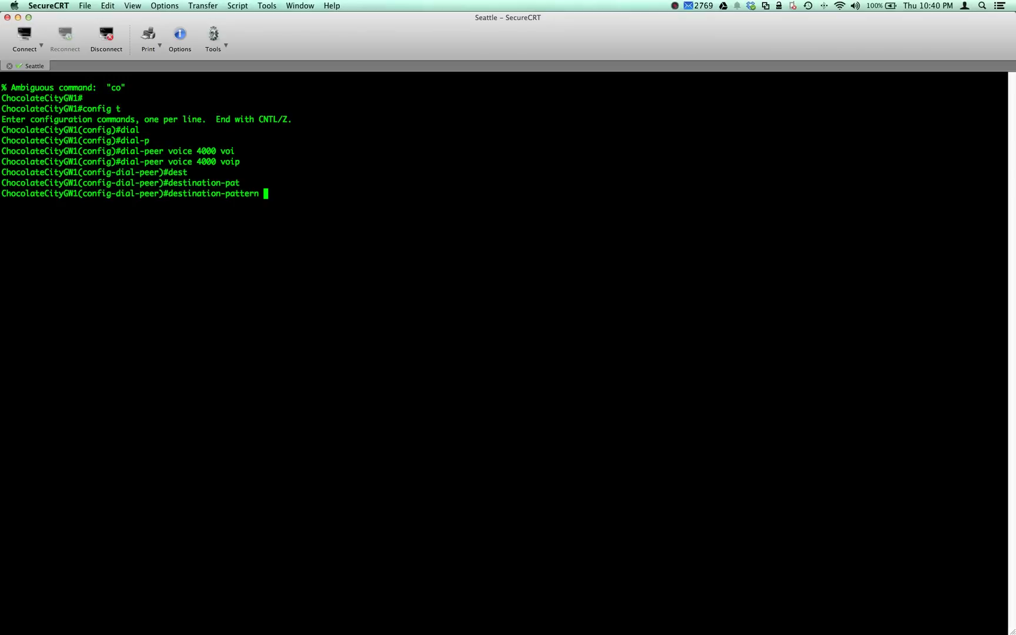
type("[18]...")
key("Return")
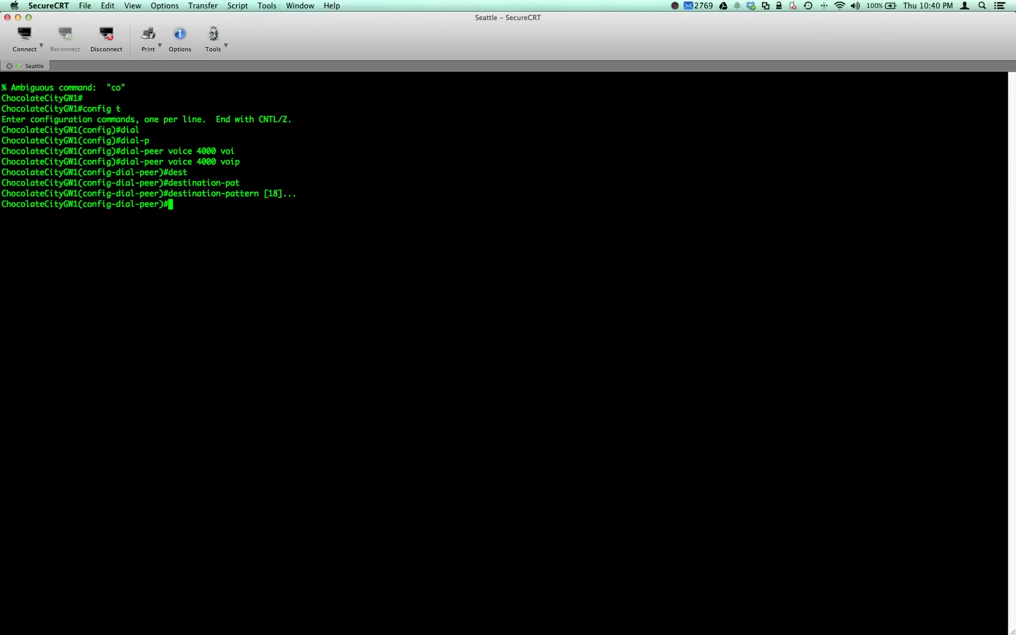
- Set the session protocol to sipv2
type("ses")
key("Tab")
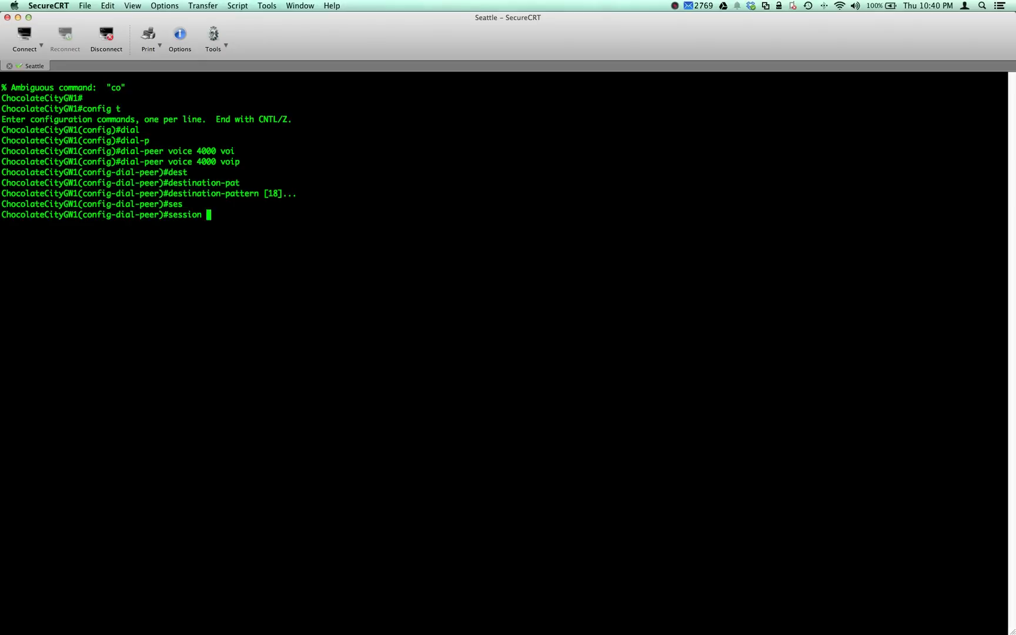
type("pr")
key("Tab")
type("s")
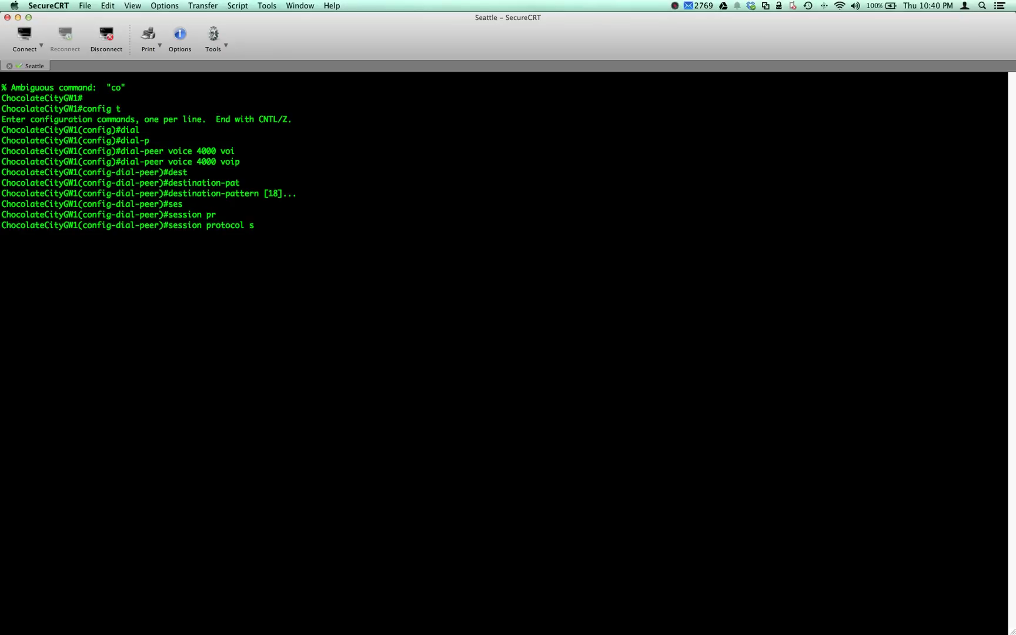
type("9")
key("Tab")
type("o")
key("Tab")
type("i")
key("Tab")
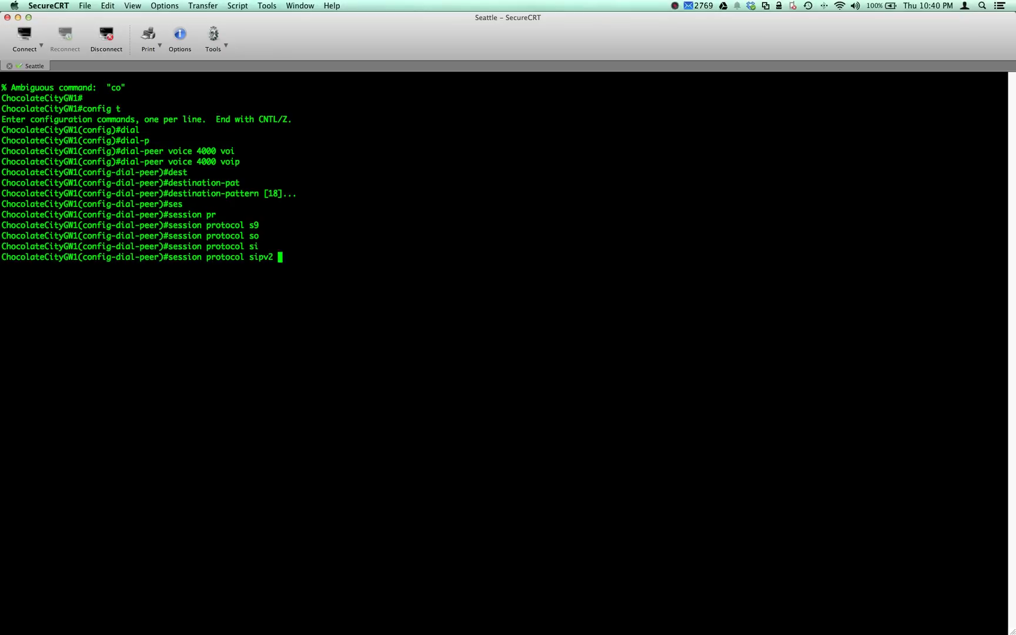
key("Return")
- Set the session target to ipv4:192.168.2.20
type("ses")
key("Tab")
type("t")
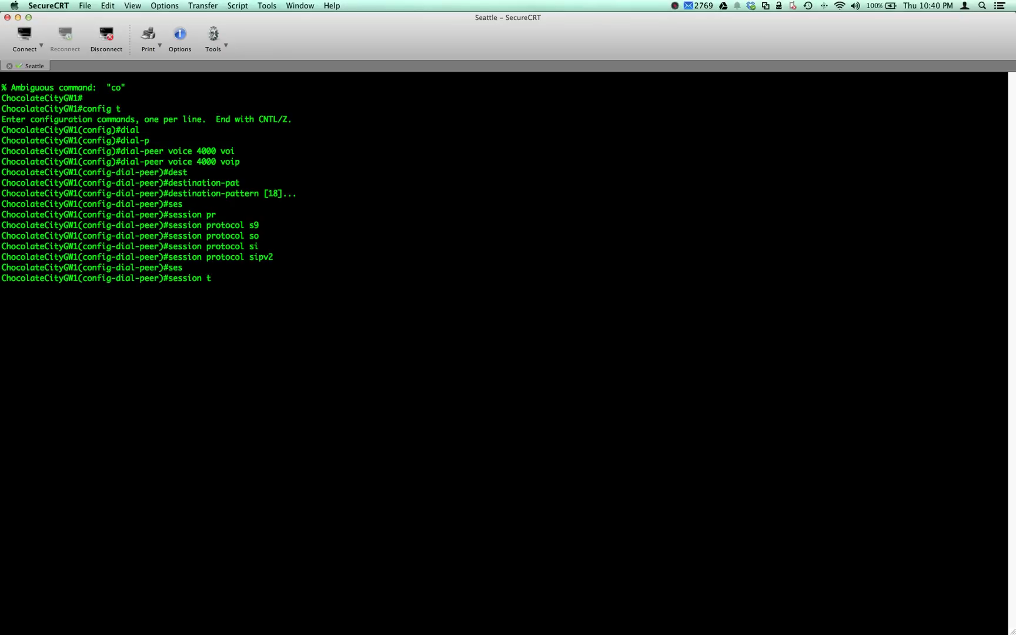
type("ar")
key("Tab")
type("i")
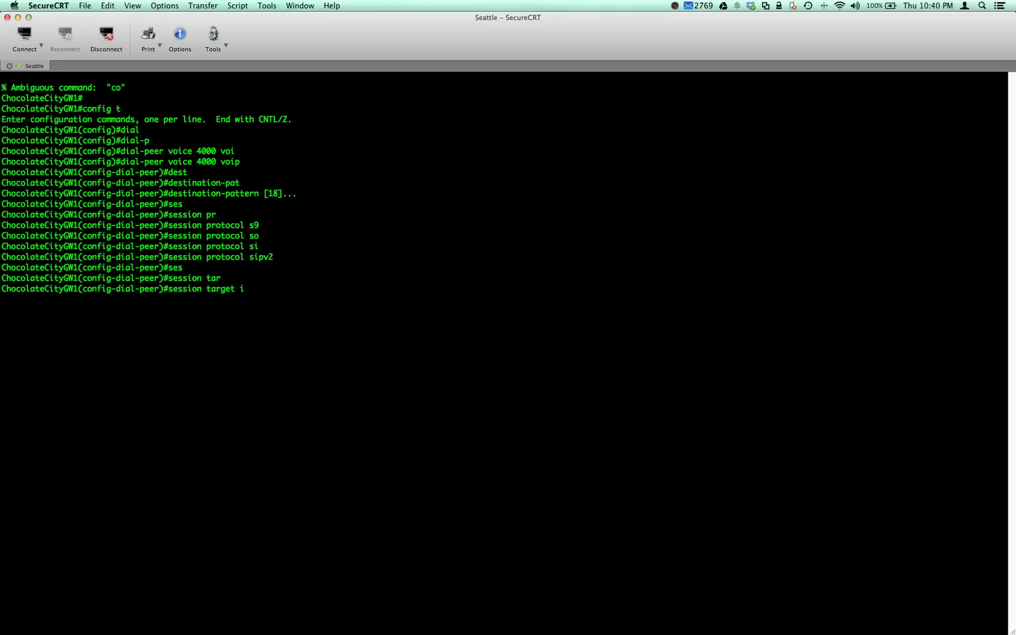
type("pv4:192.168.2.20")
key("Return")
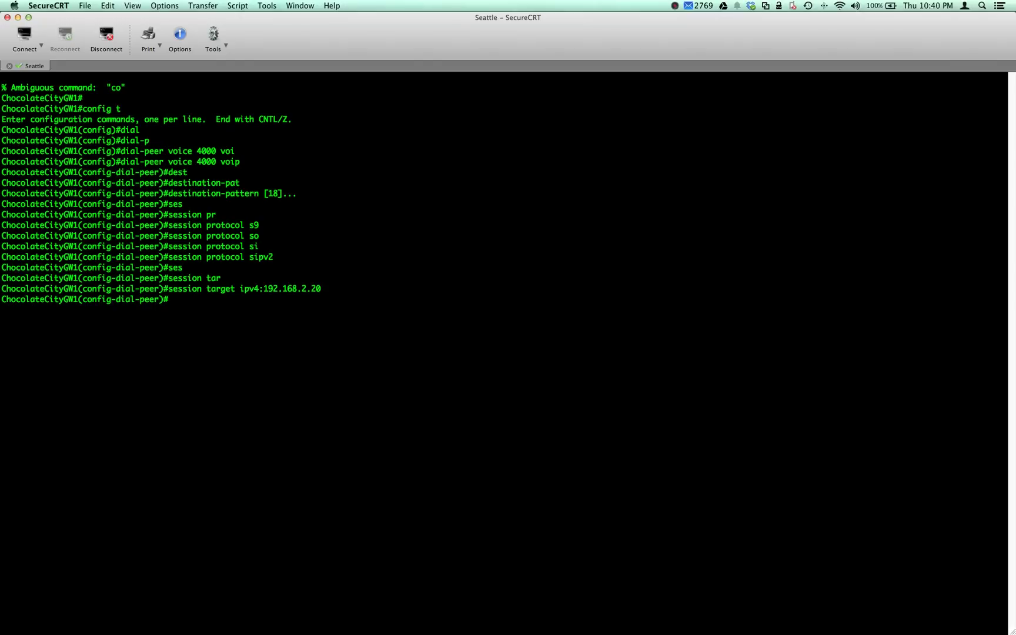
- Set the dial-peer codec to g711ulaw
type("cod")
key("Tab")
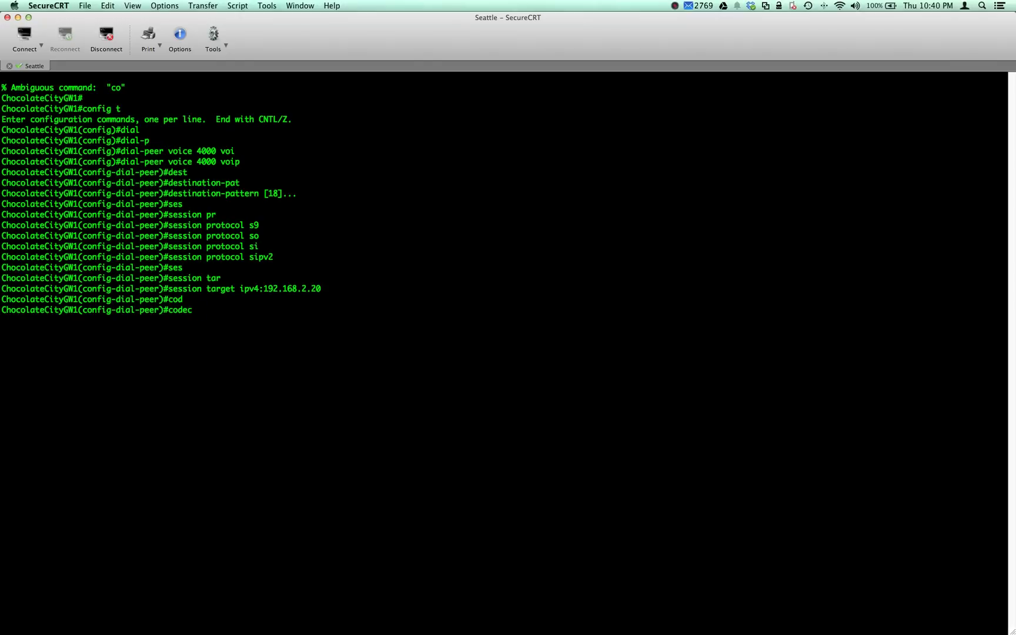
type("g")
key("Tab")
type("7")
key("Tab")
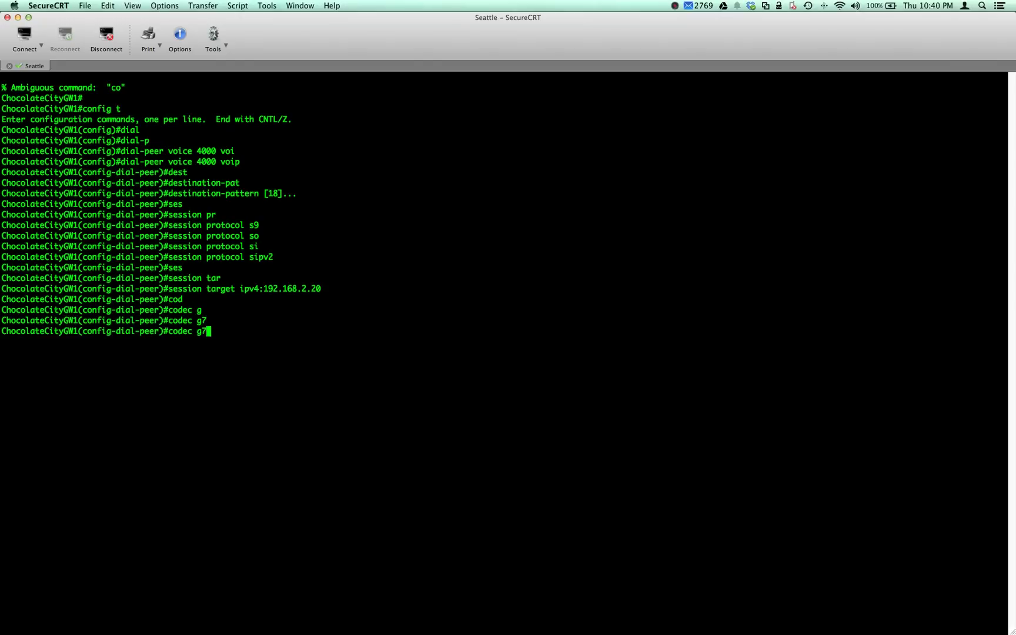
type("1")
key("Tab")
type("1u")
key("Tab")
key("Return")
- Exit twice back to a fresh privileged prompt
key("Return")
key("Return")
type("exit")
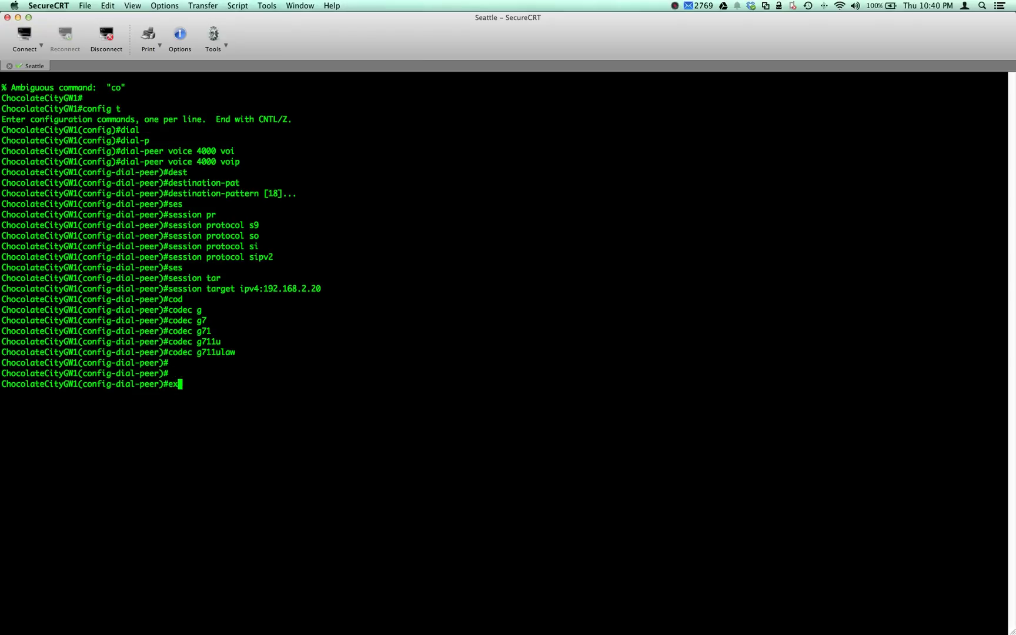
key("Return")
type("exit")
key("Return")
key("Return")
key("Return")
key("Return")
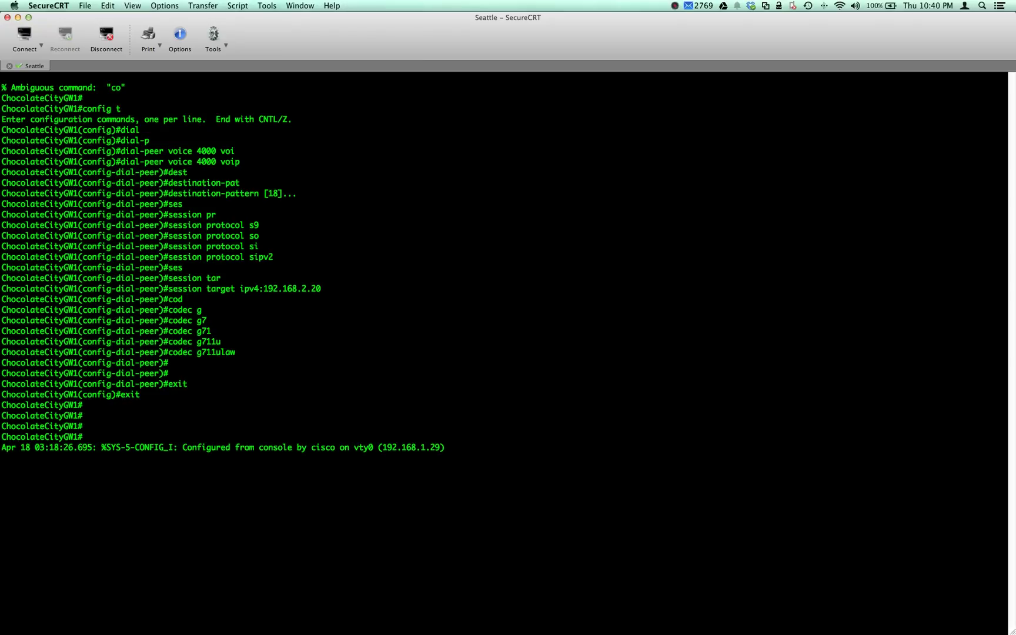
key("Return")
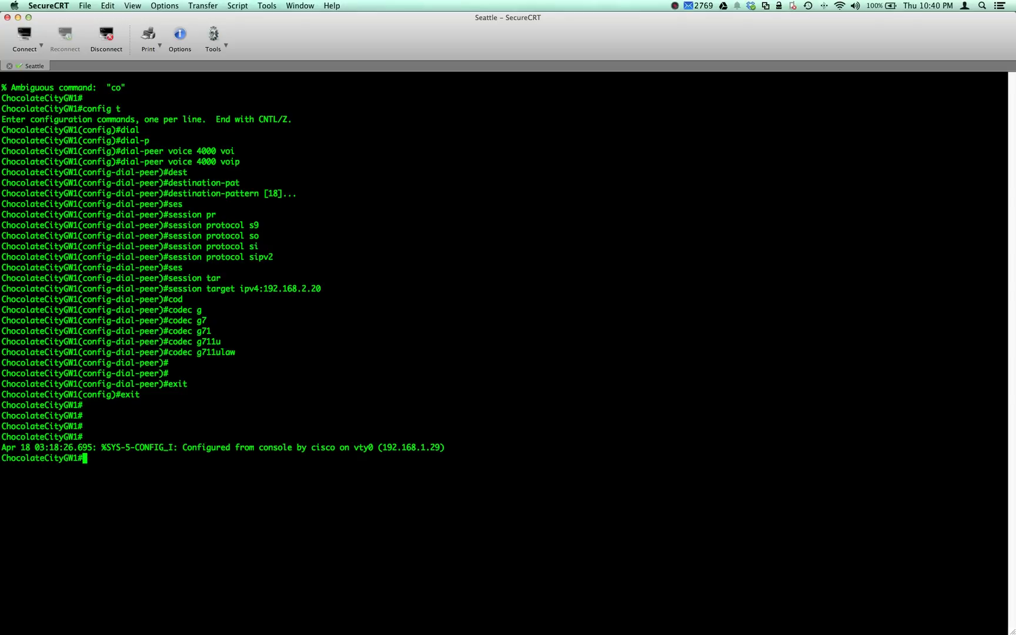
- Clear the screen and enable debug voice ccapi inout
key("Down")
key("Down")
key("Down")
key("Down")
key("Down")
key("Down")
key("Down")
key("Down")
key("Down")
key("Return")
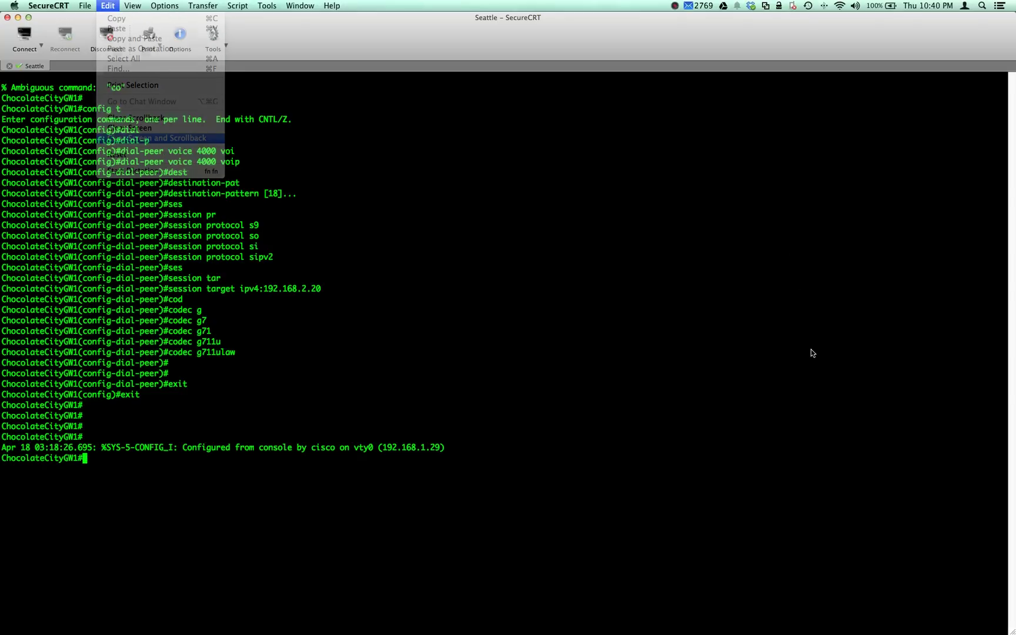
type("debu")
key("Tab")
type("v")
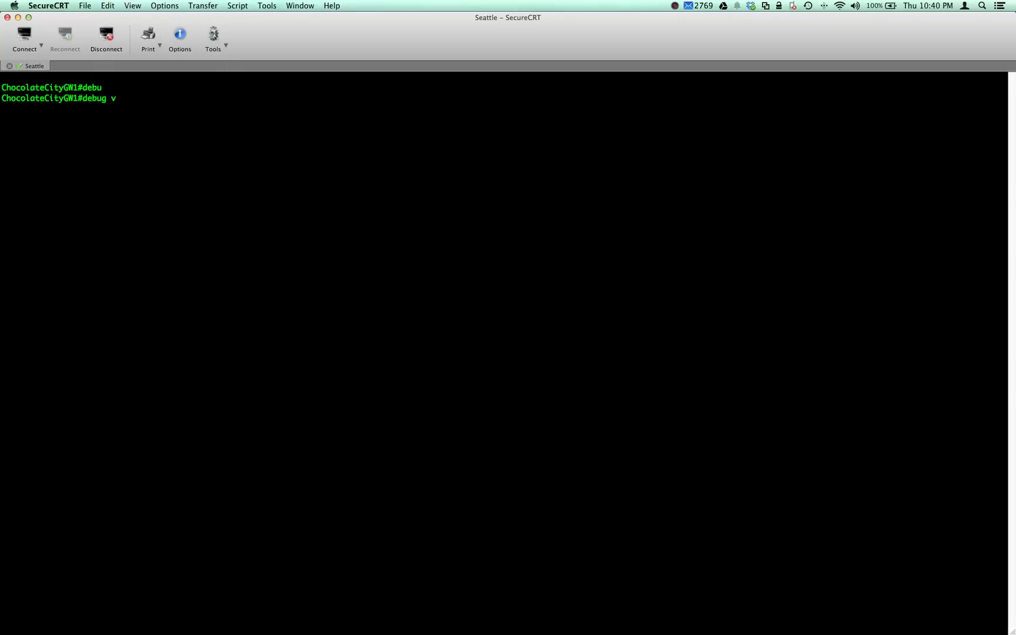
type("oi")
key("Tab")
type("c")
key("Tab")
type("cc")
key("Tab")
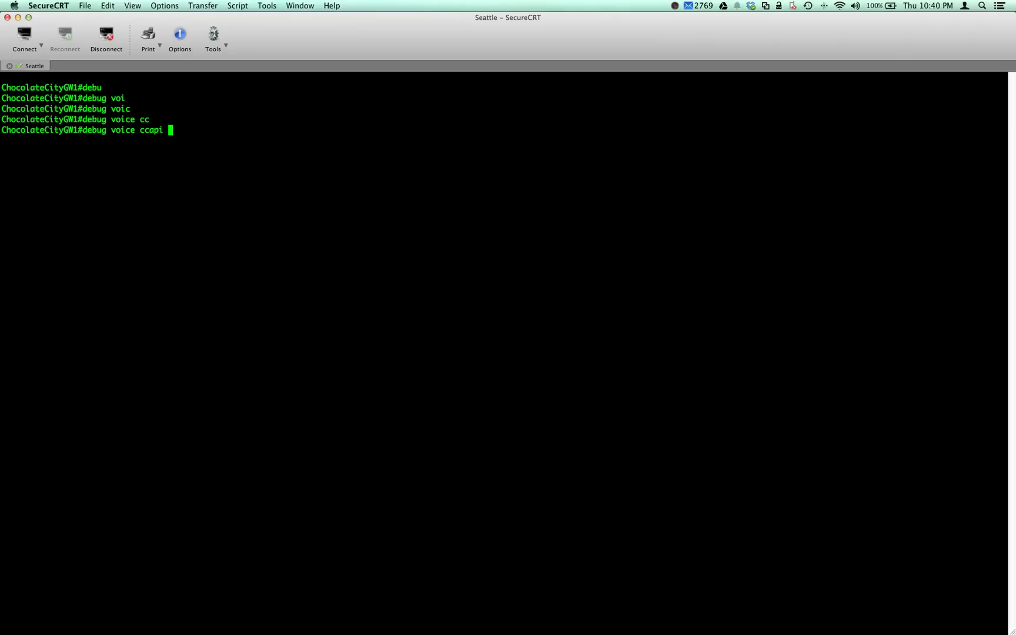
type("in")
key("Tab")
type("o")
key("Tab")
key("Return")
- Enable terminal monitor so debug output prints in this session
type("ter")
key("Tab")
type("m")
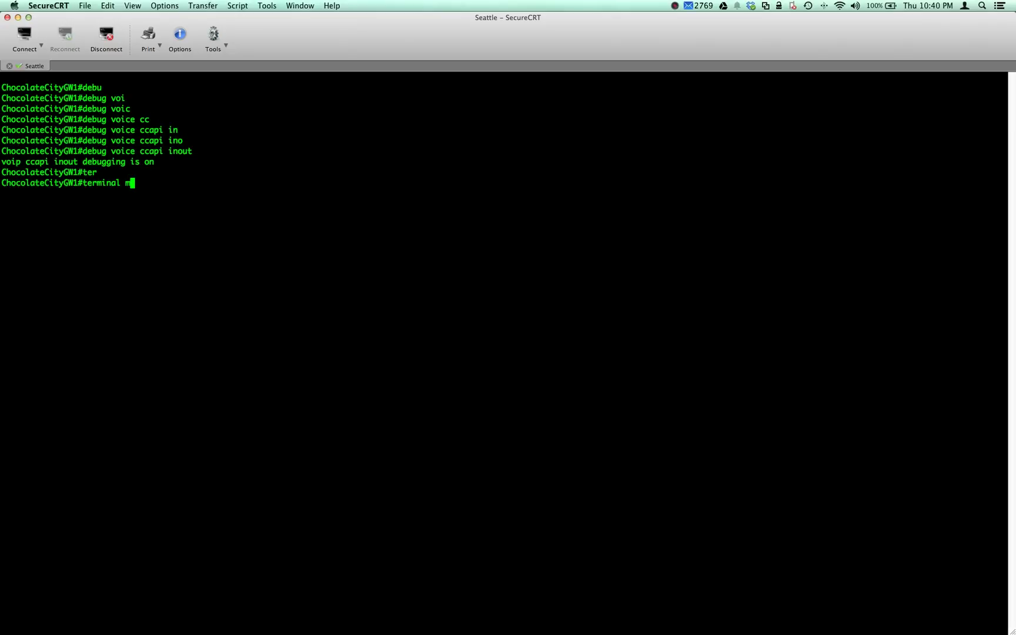
type("on")
key("Return")
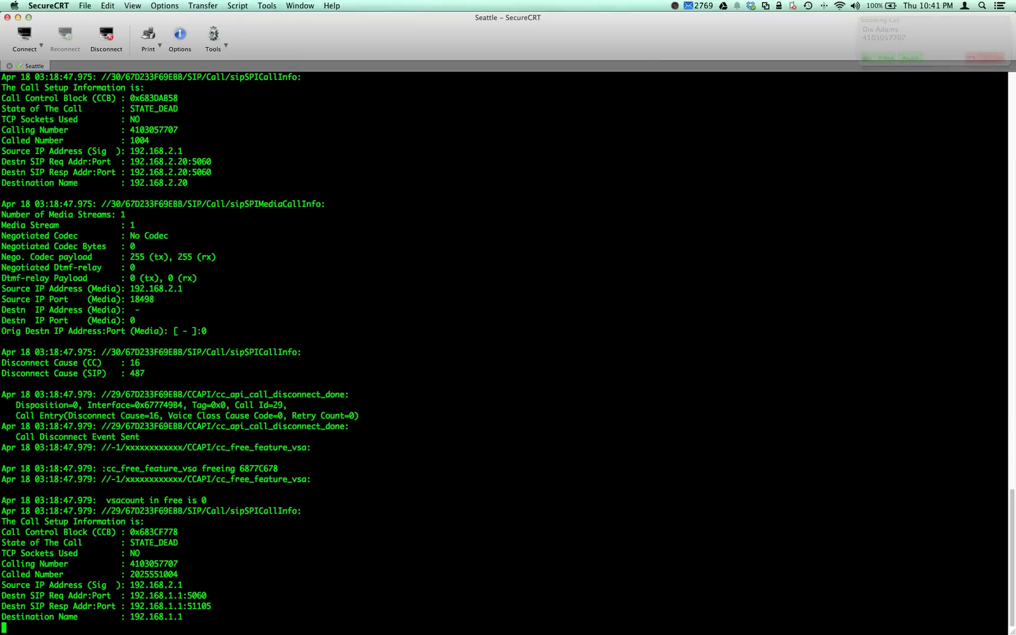
- Turn off all debugging with undebug all
type("un a")
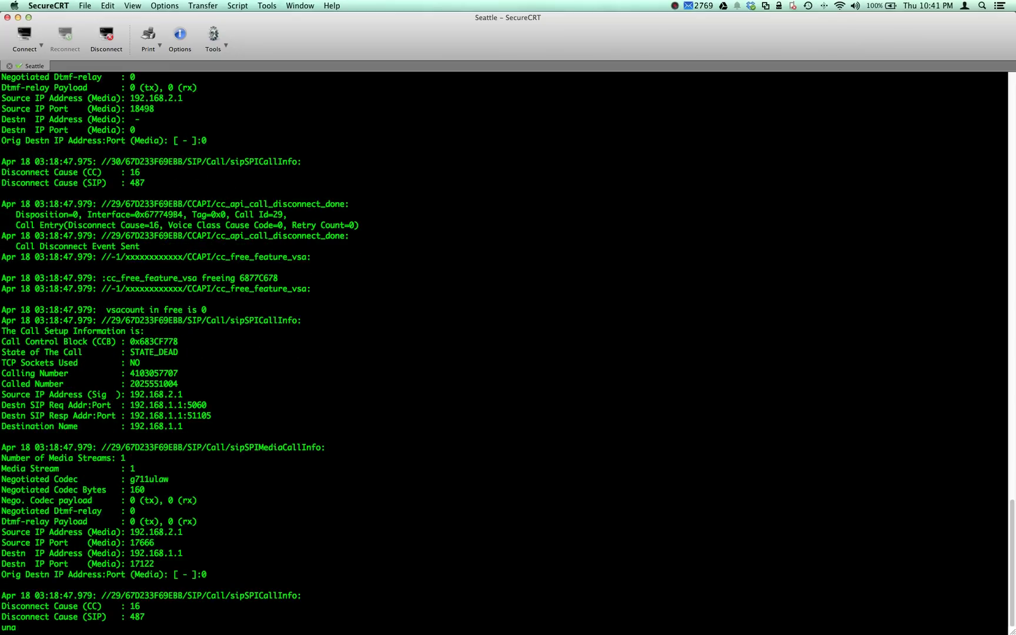
type("ll")
key("Return")
key("Return")
key("Return")
key("Return")
type("un all")
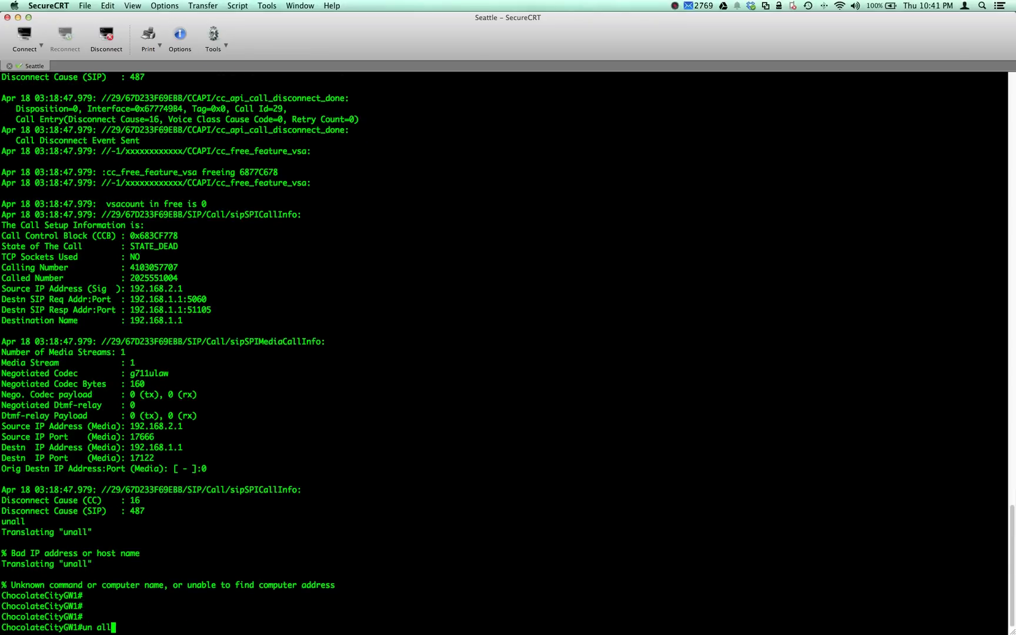
key("Return")
- Scroll back through the test call's debug trace to review it
scroll(505, 353, "up", 15)
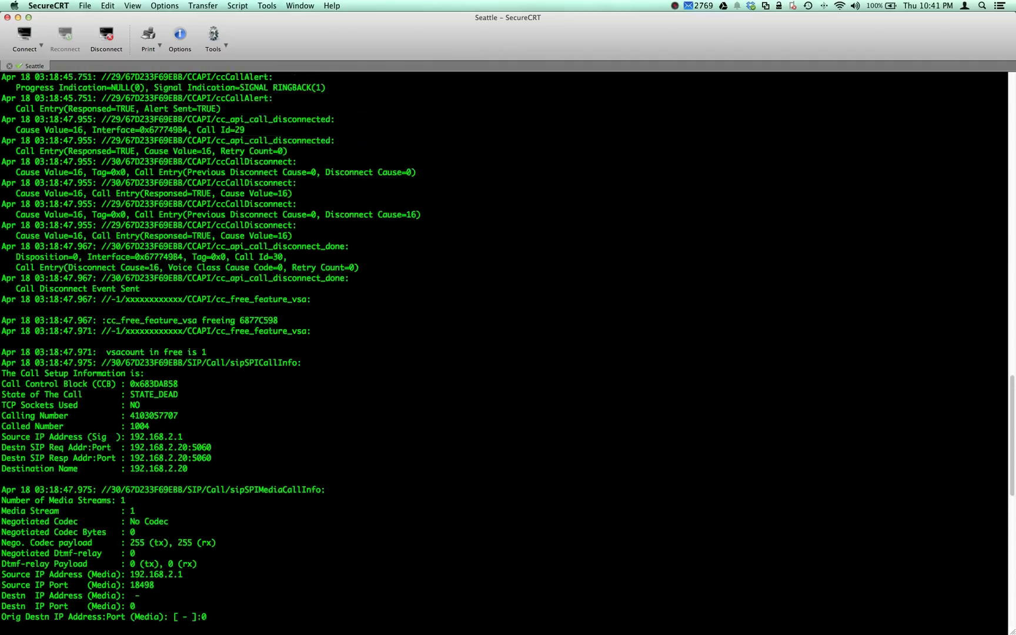
scroll(506, 353, "up", 9)
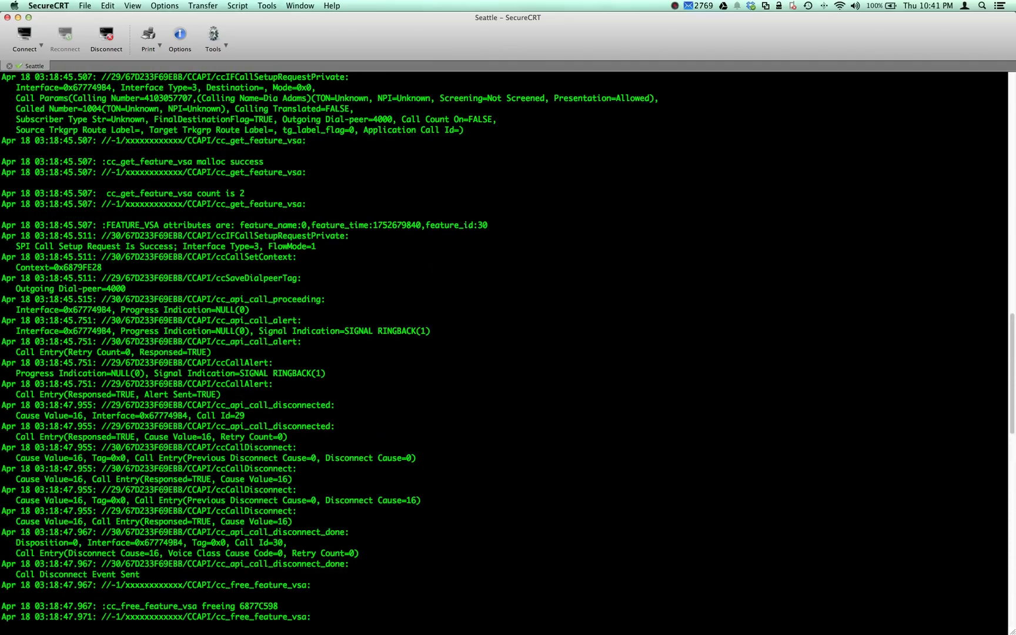
scroll(506, 353, "up", 8)
scroll(506, 353, "up", 6)
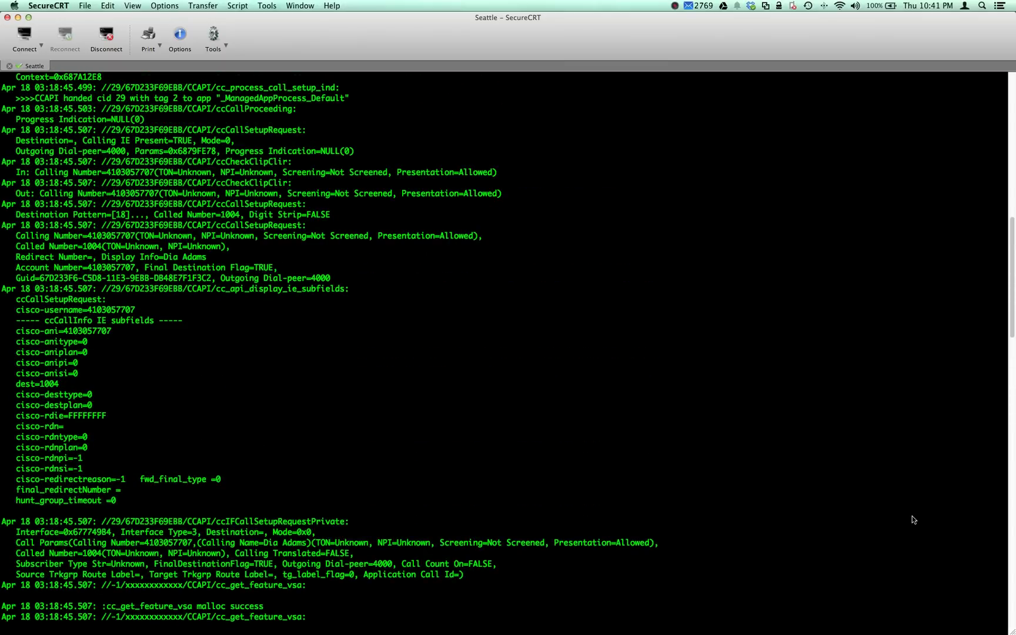
scroll(915, 517, "up", 20)
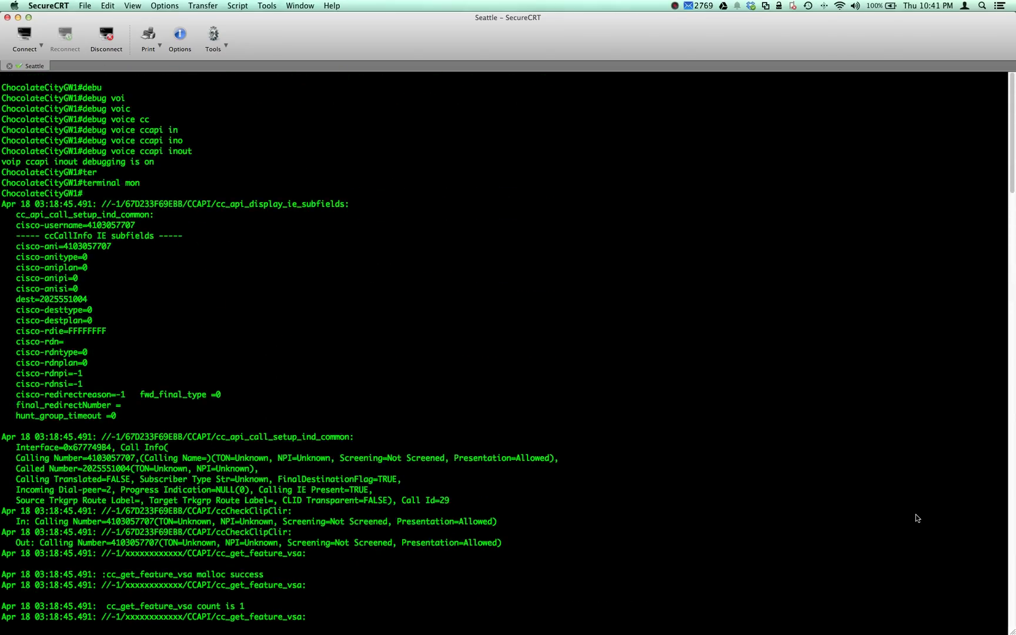
scroll(915, 518, "down", 10)
scroll(919, 515, "up", 8)
scroll(770, 565, "down", 4)
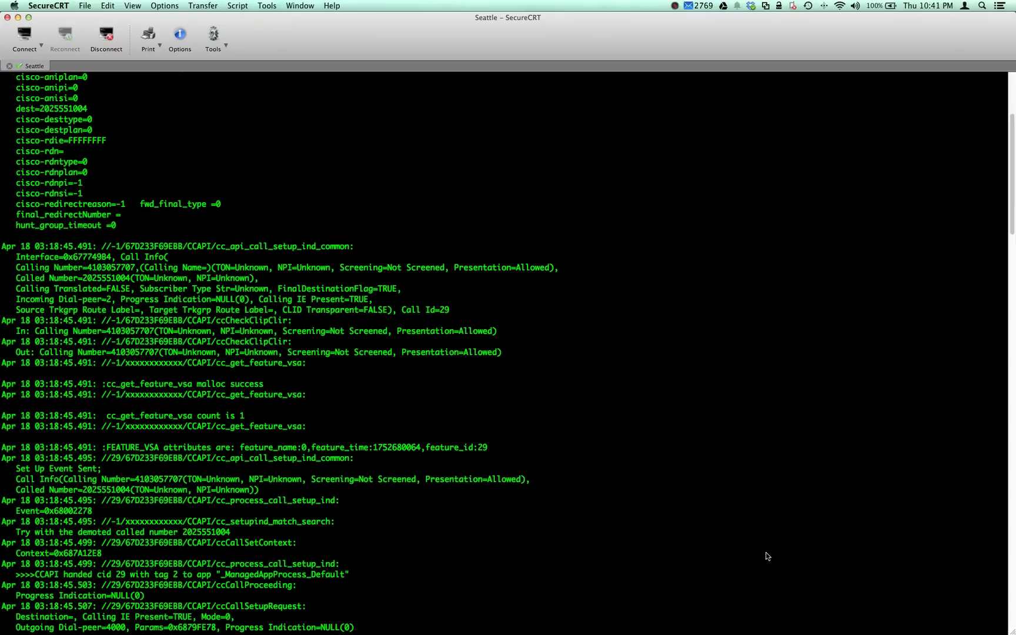
scroll(713, 512, "down", 15)
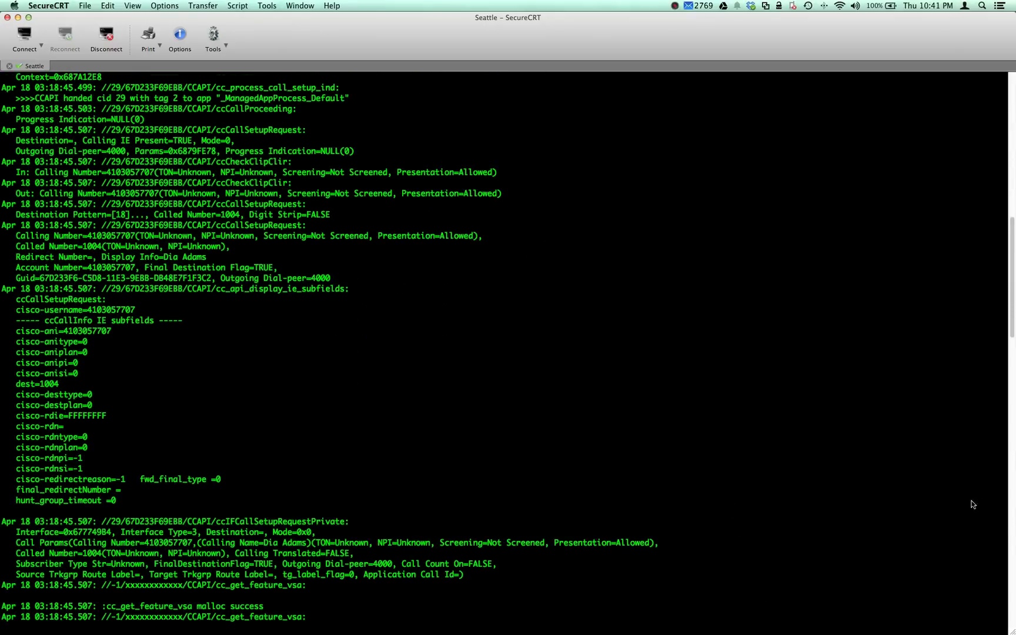
scroll(851, 540, "down", 5)
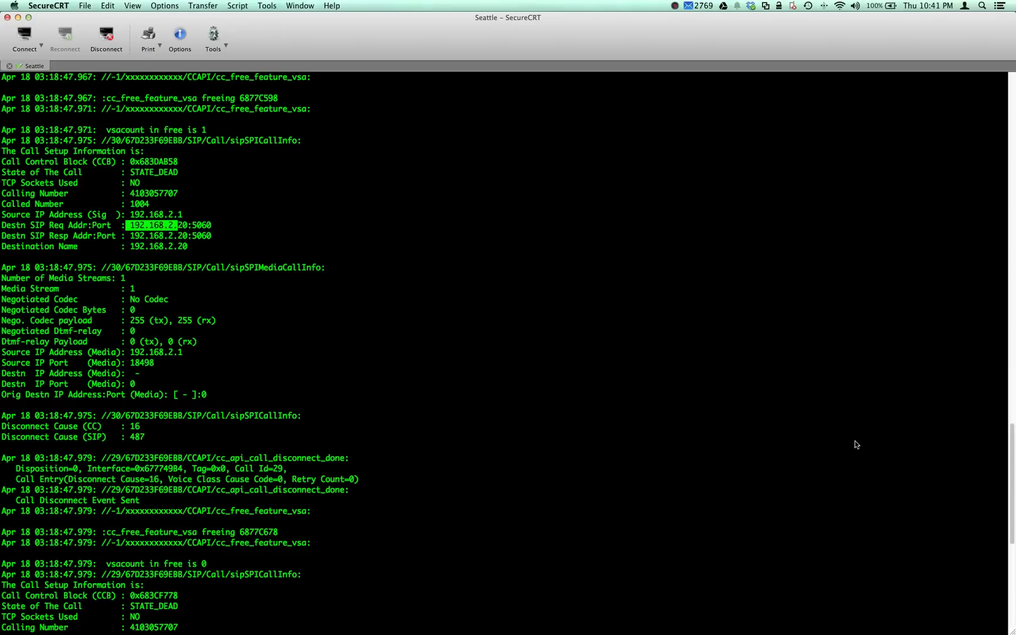
scroll(821, 523, "down", 9)
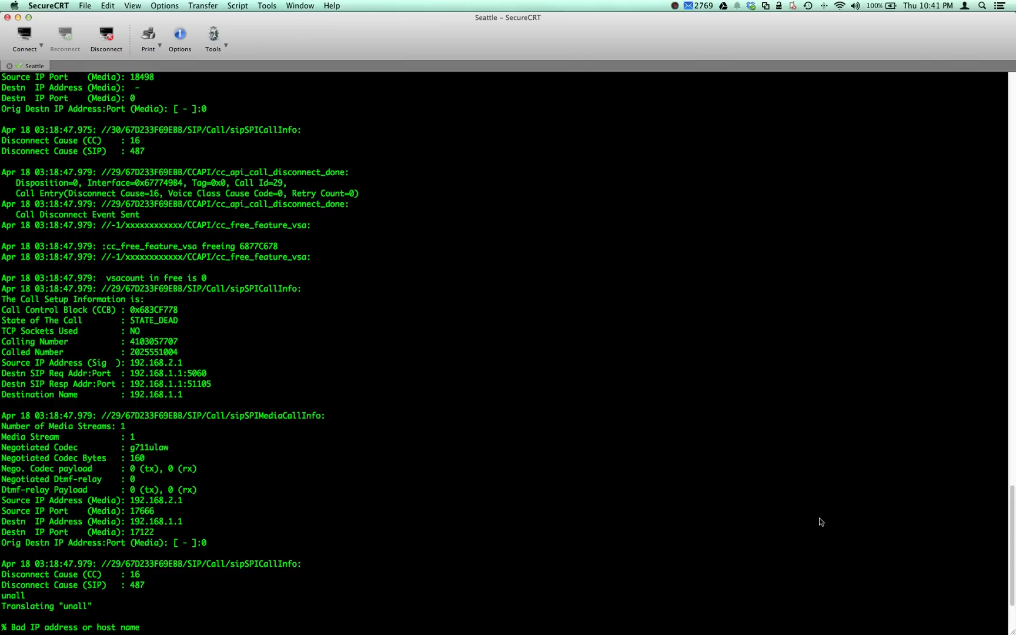
scroll(821, 522, "down", 4)
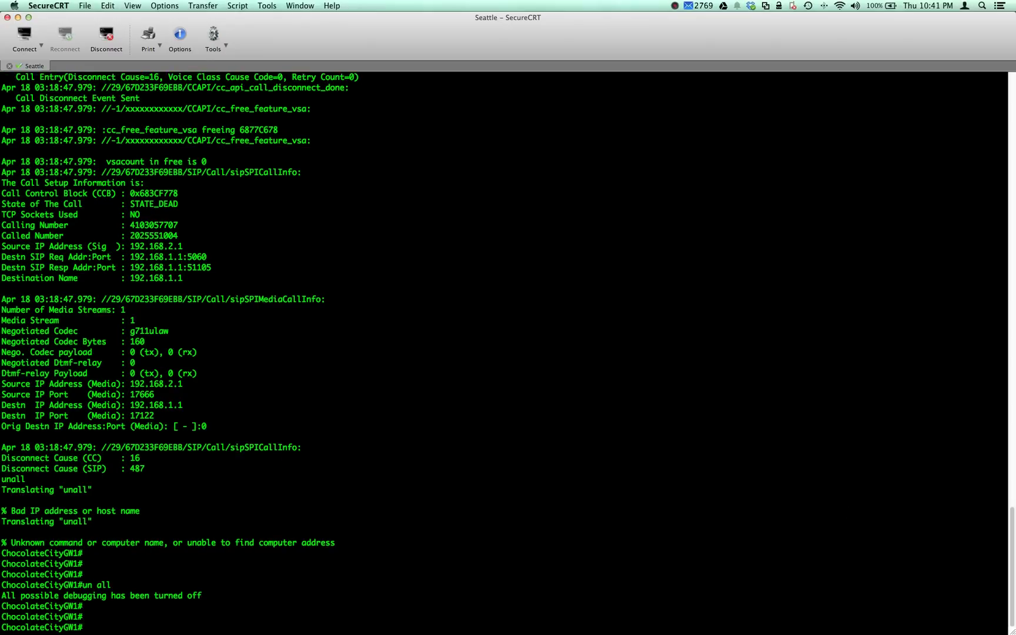
key("Return")
key("Return")
key("Return")
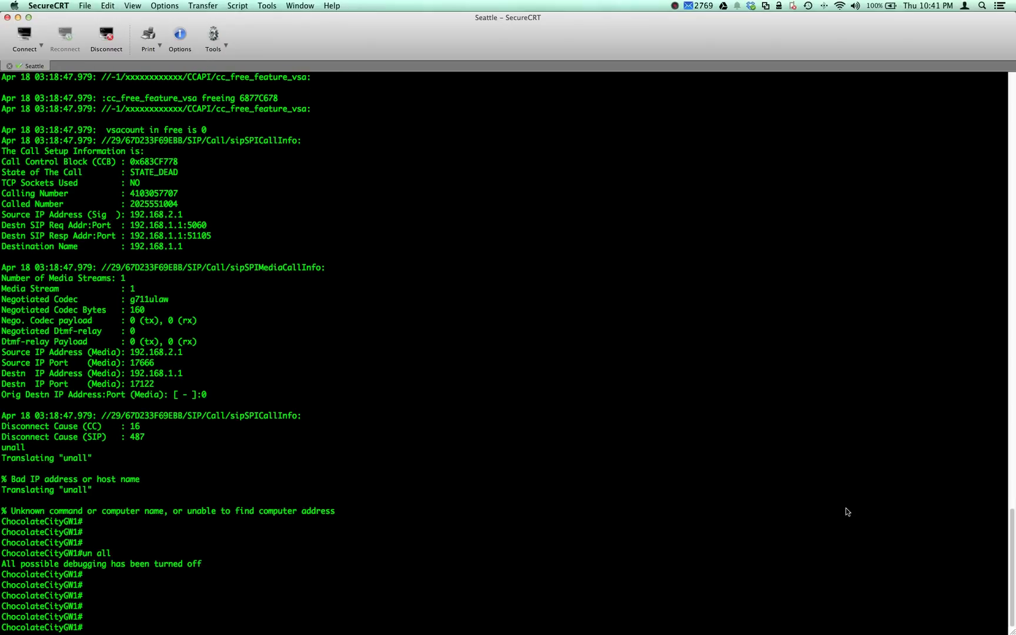
scroll(708, 556, "up", 9)
scroll(828, 631, "down", 9)
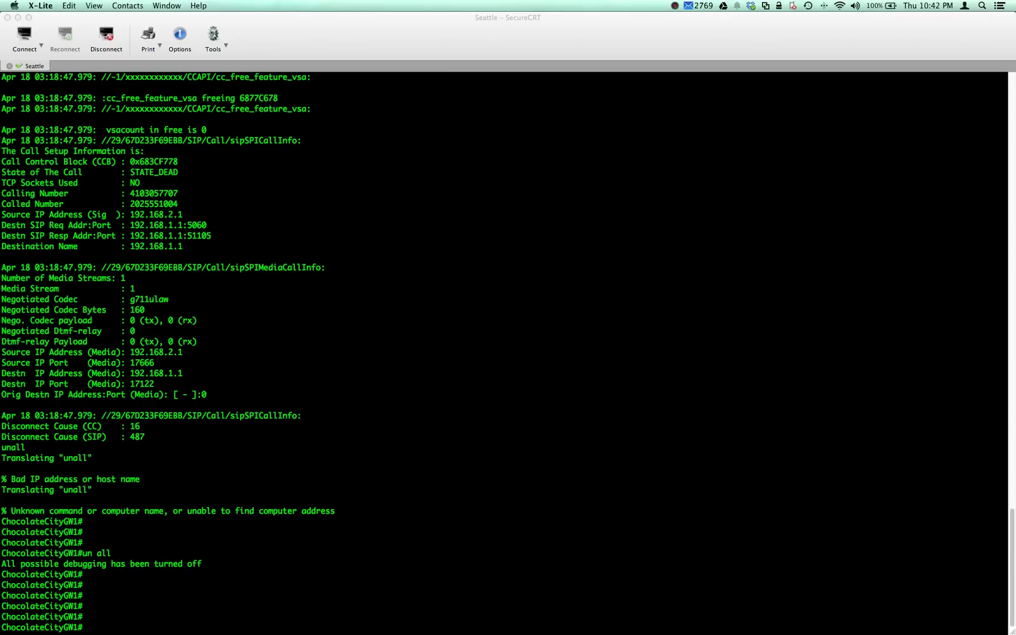
scroll(964, 465, "up", 2)
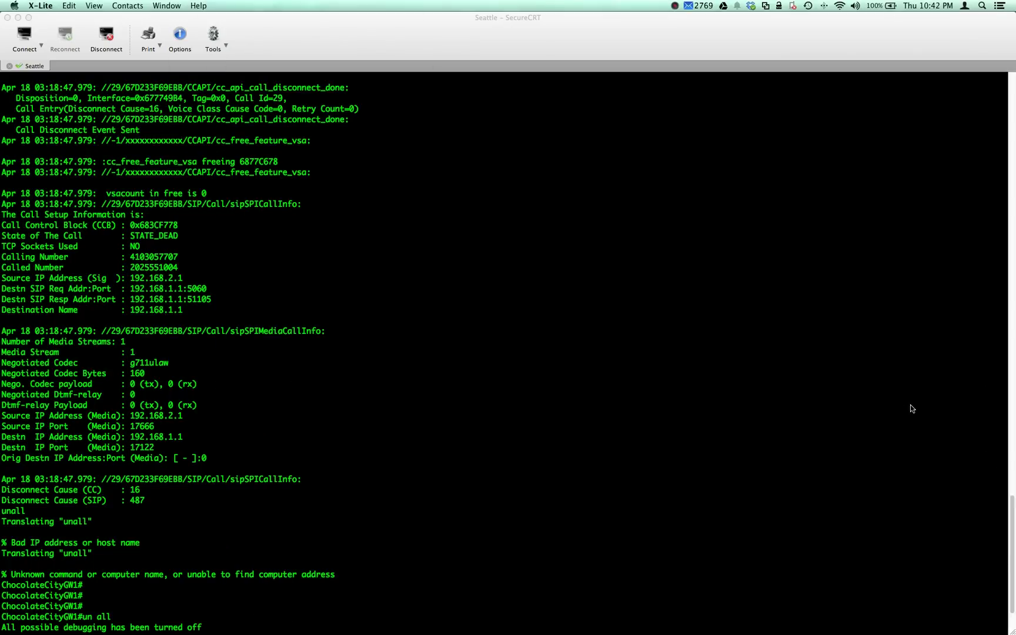
- Clear the terminal screen and scrollback
left_click(988, 461)
key("Return")
key("Return")
key("Return")
key("Return")
key("Return")
key("Return")
key("Return")
key("Return")
key("Return")
key("Return")
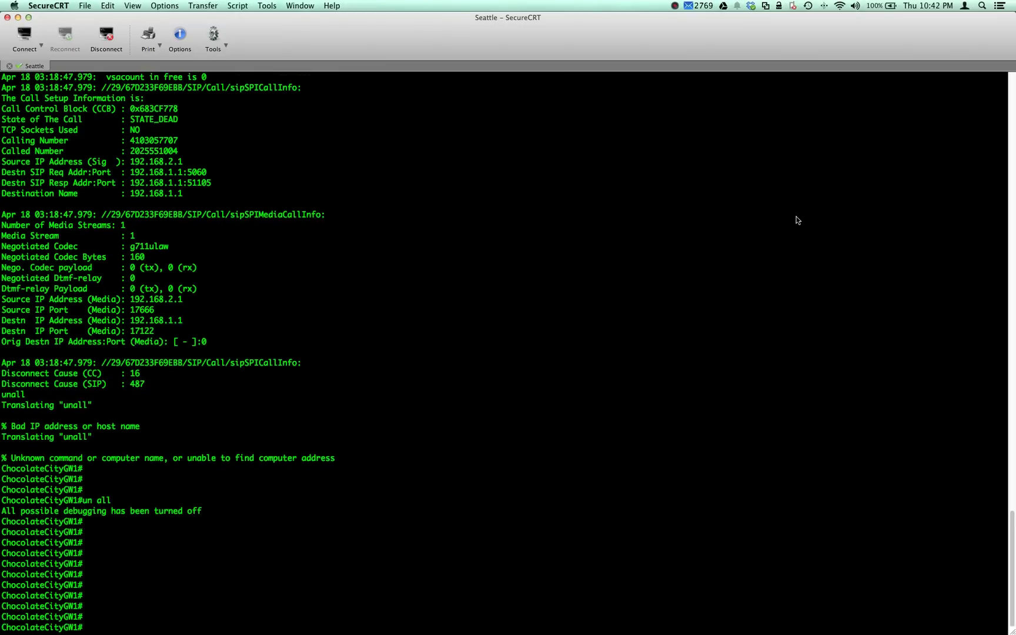
key("super+f")
key("Down")
key("Down")
key("Down")
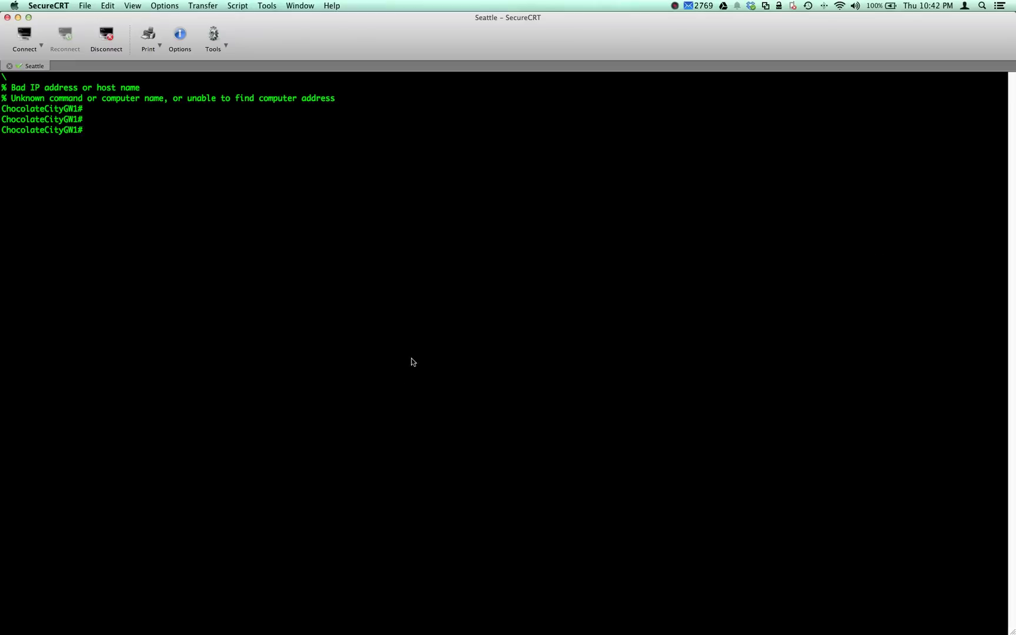
- Change DC_SIP_TRUNK's destination address to 192.168.4.1 and save
key("super+Tab")
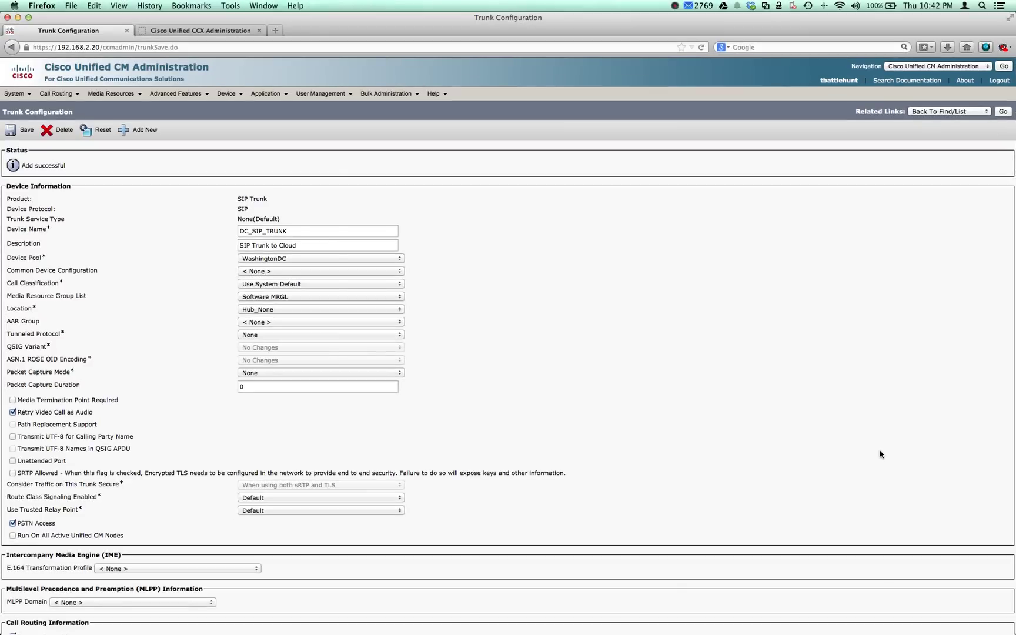
scroll(880, 454, "down", 15)
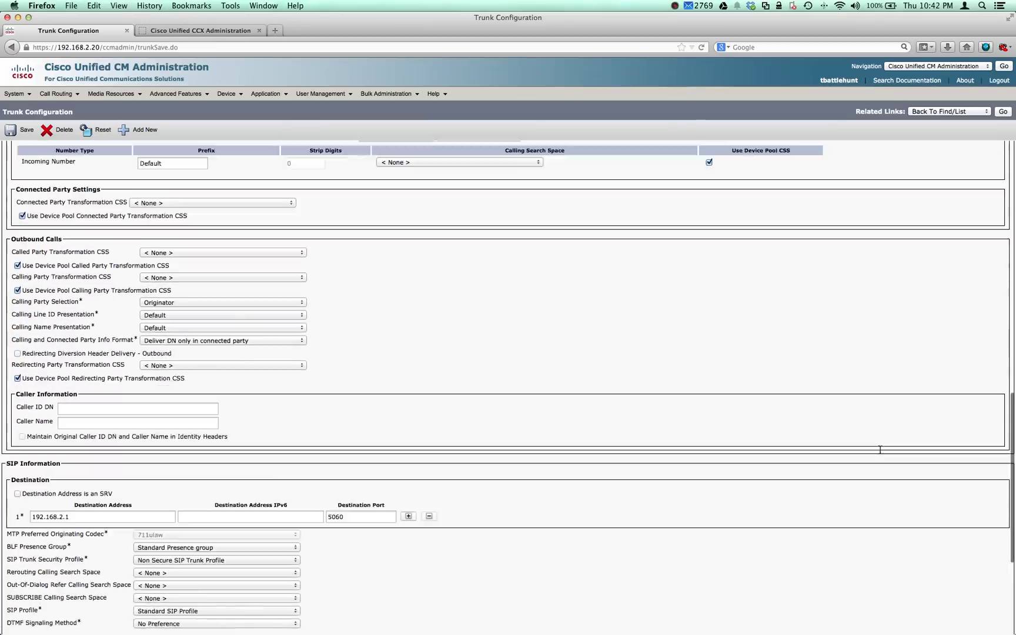
scroll(880, 449, "down", 3)
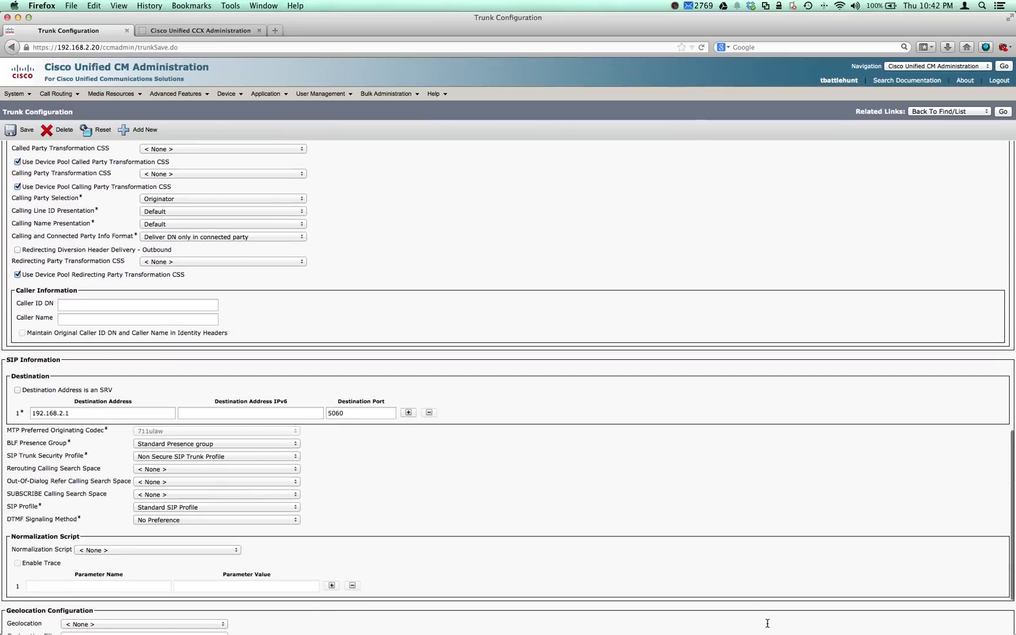
key("Tab")
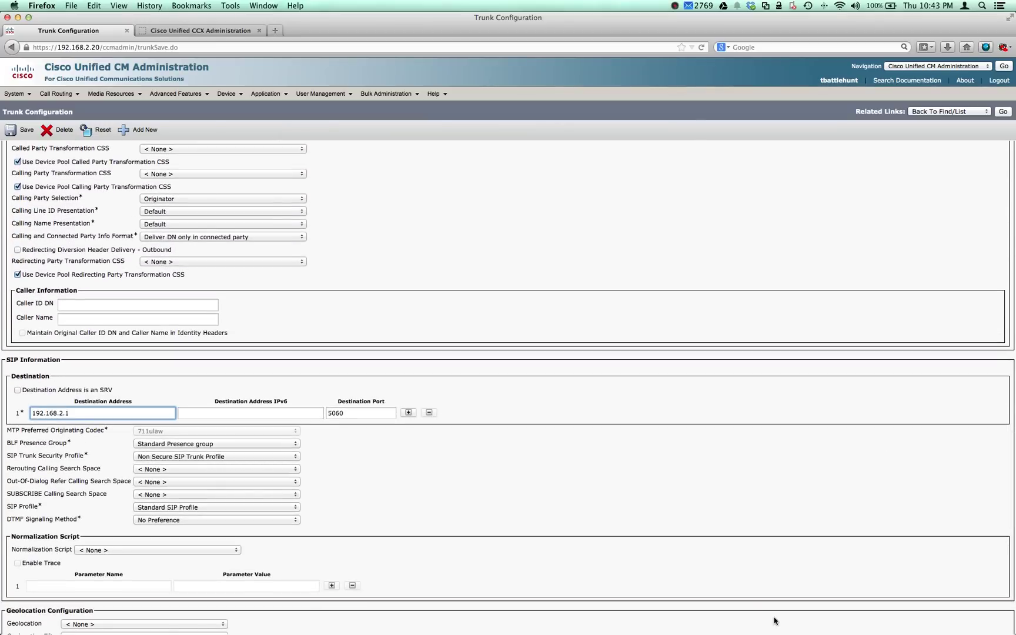
type("4.1")
key("Return")
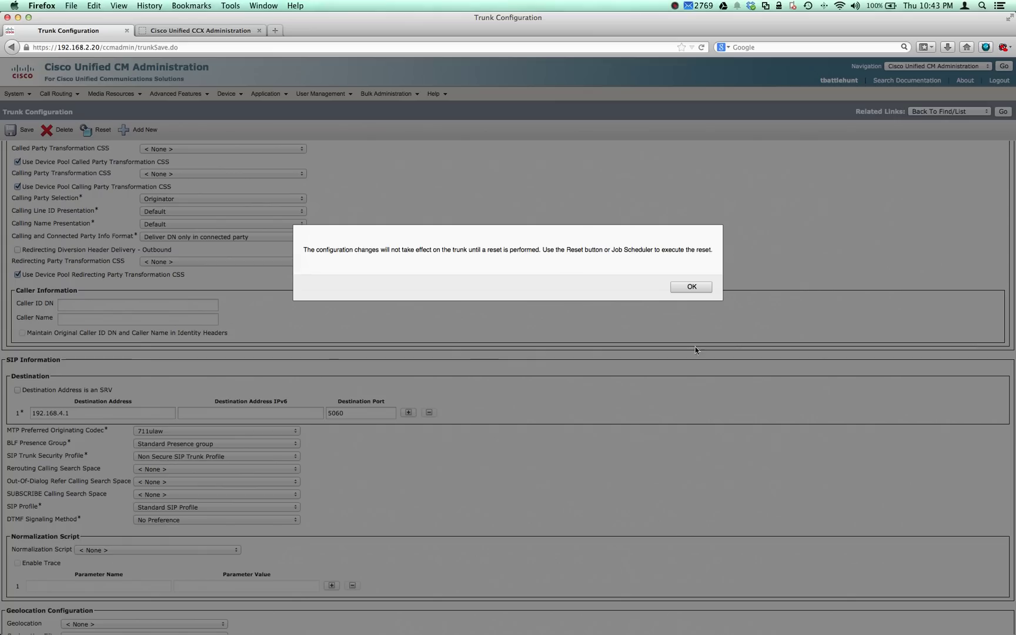
- Reset DC_SIP_TRUNK to apply the new address, then return to the gateway session
key("Return")
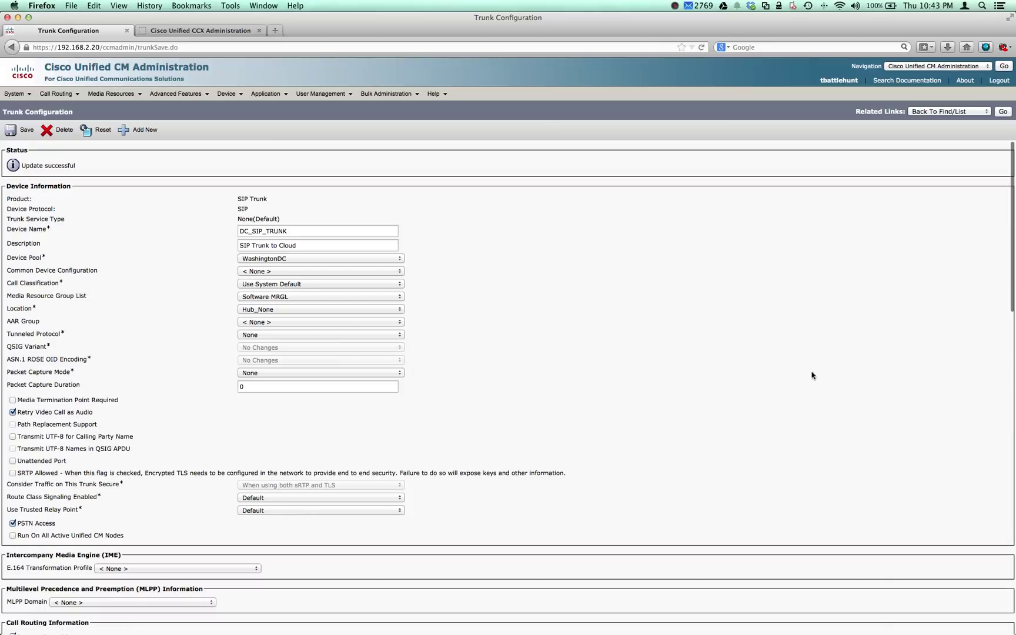
key("Return")
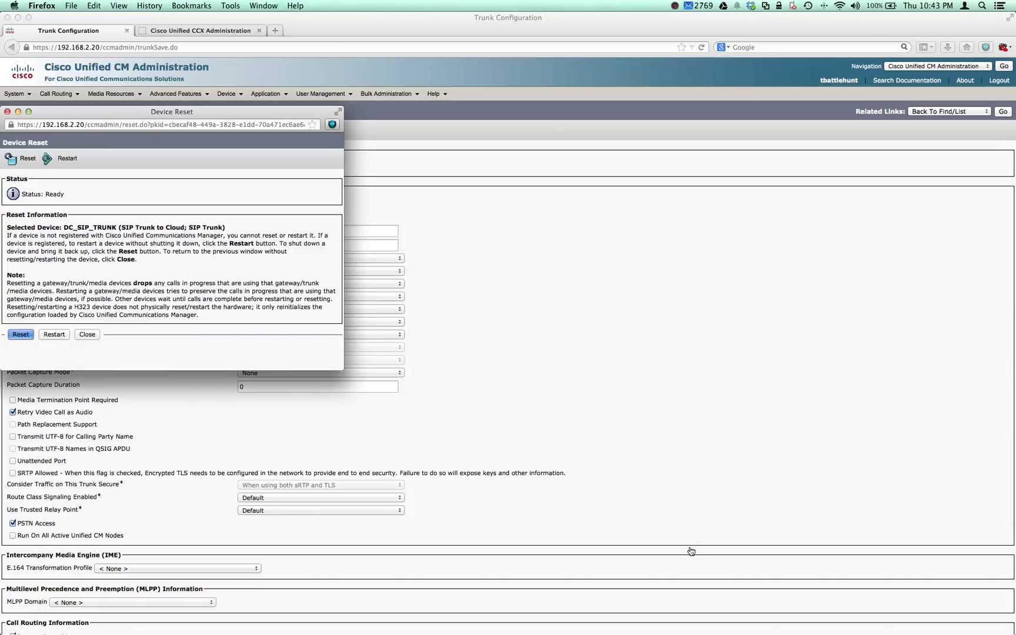
key("Return")
left_click(697, 330)
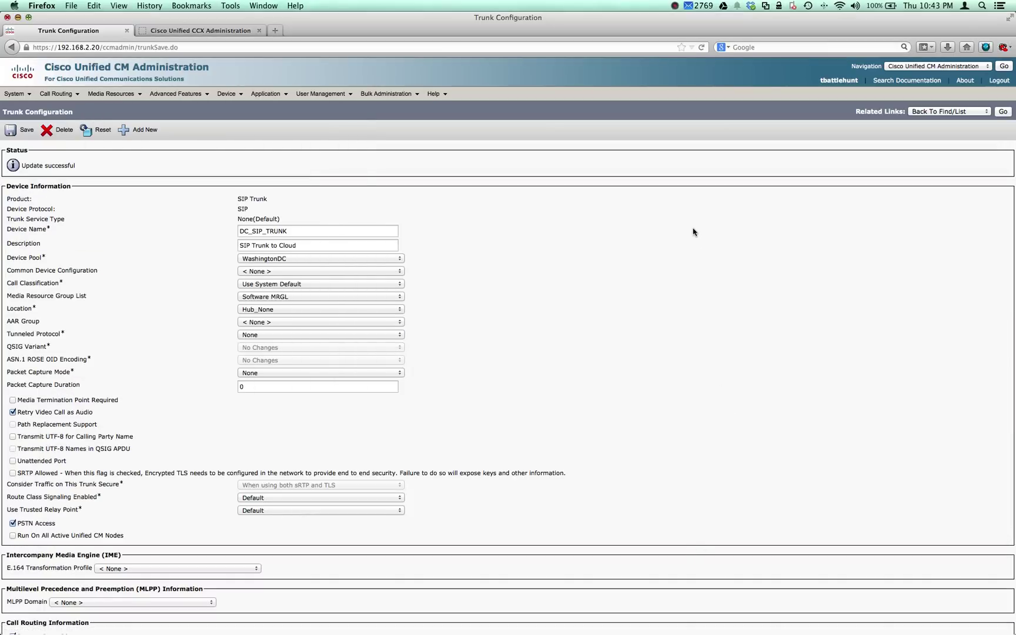
key("super+Tab")
key("Return")
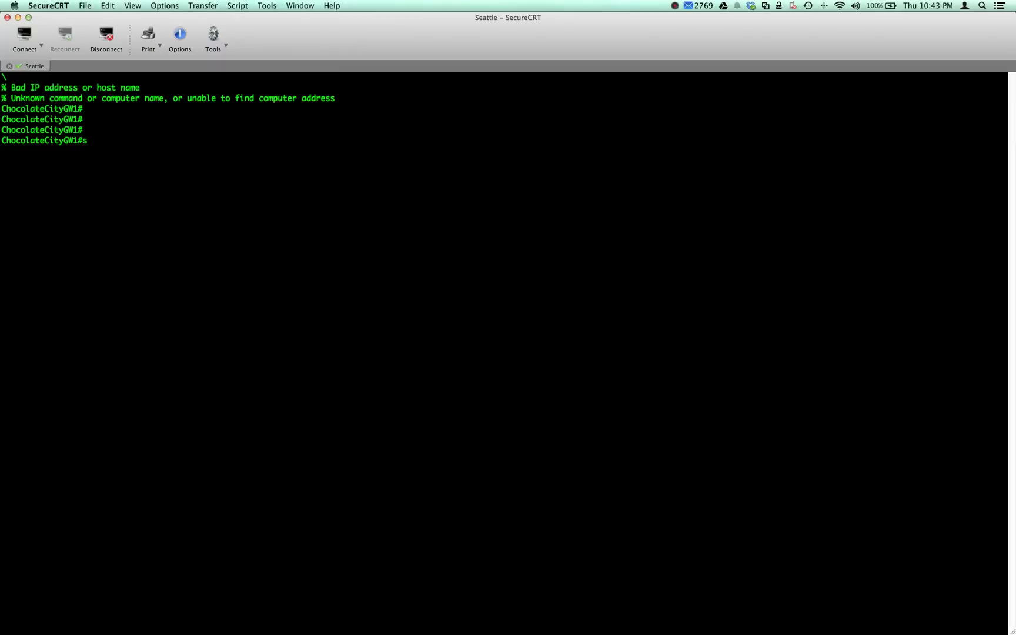
- Show the gateway's running configuration and enable debug ccsip calls
type("show run")
key("Return")
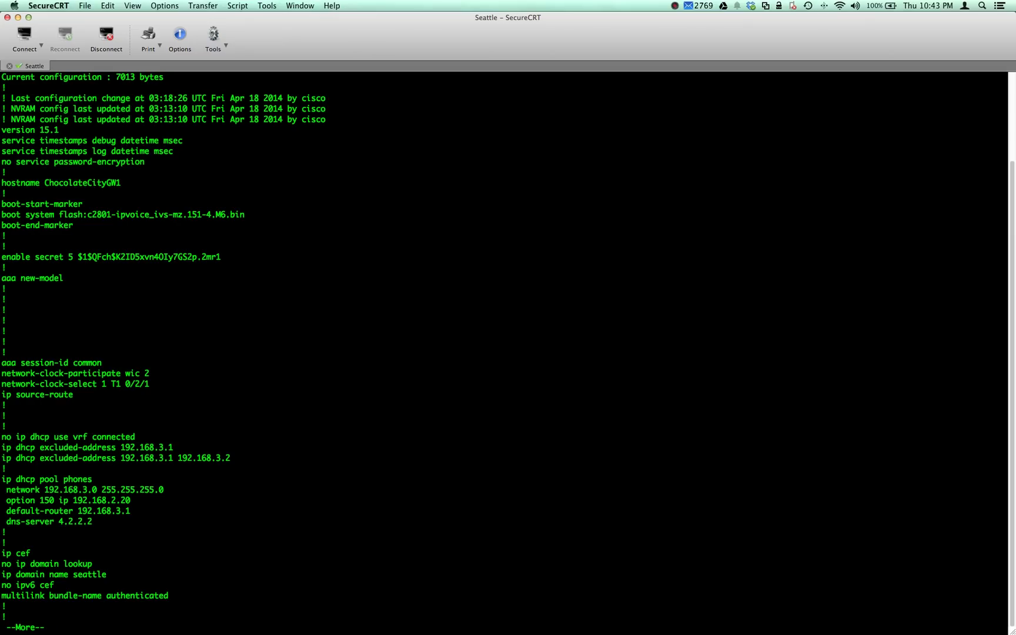
type("qdebu")
key("Tab")
type("ccsi")
key("Tab")
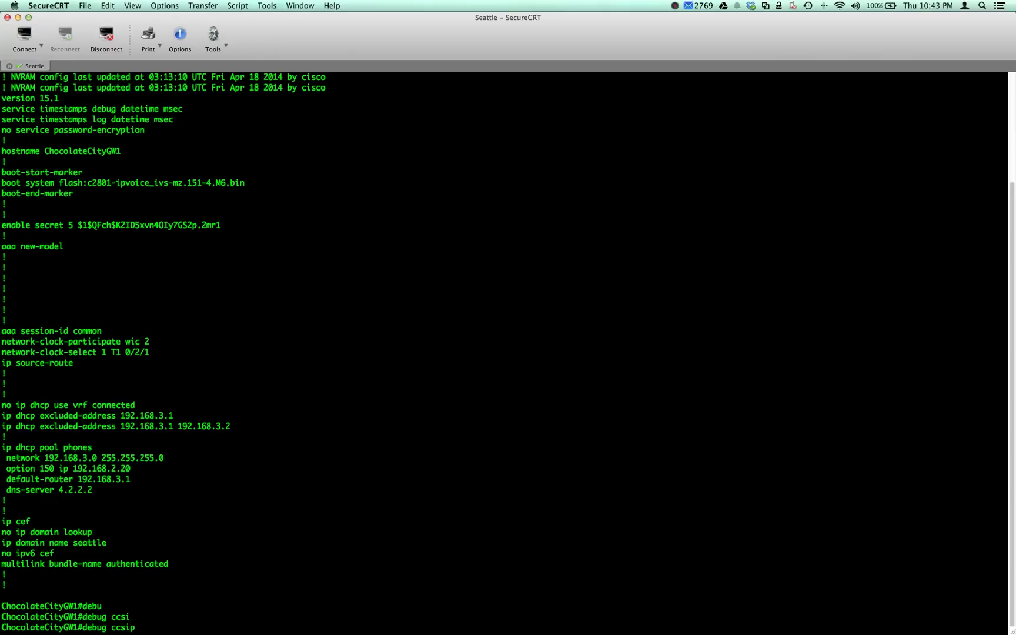
type("ccsl")
key("Tab")
key("BackSpace")
key("BackSpace")
key("BackSpace")
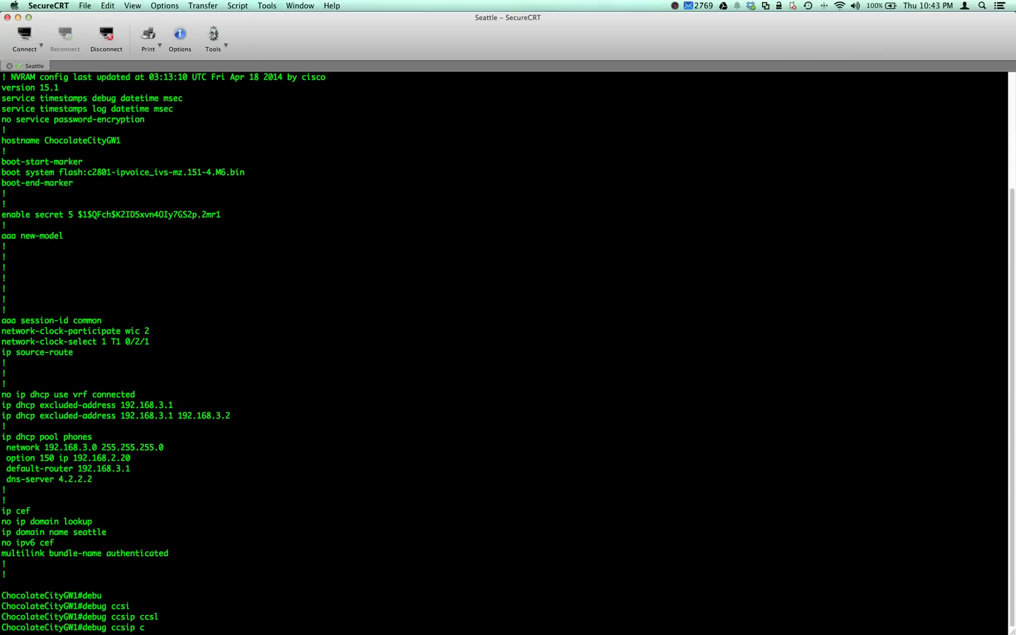
type("al")
key("Tab")
key("Return")
- Turn on terminal monitor and review the trace showing the call to 1004 failing with SIP 503
type("ter")
key("Tab")
type("mon")
key("Return")
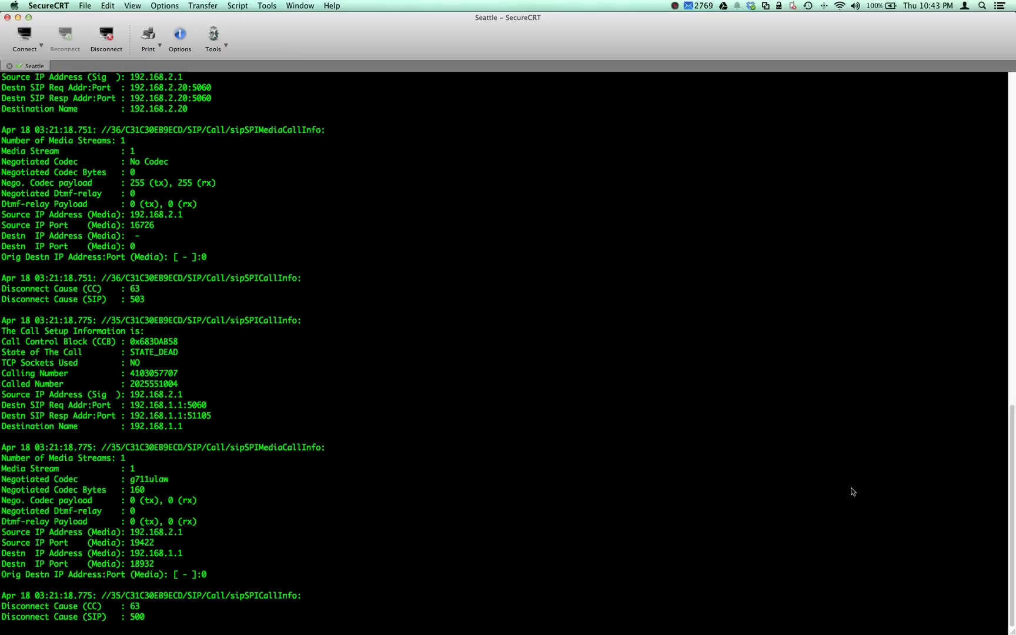
scroll(847, 500, "up", 10)
scroll(846, 500, "down", 5)
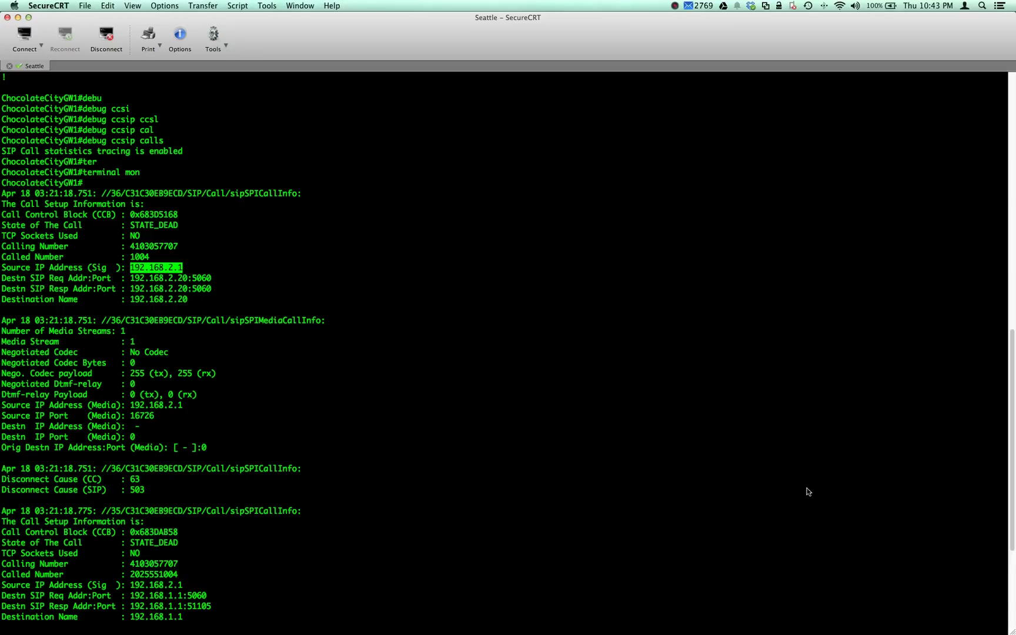
scroll(857, 508, "down", 6)
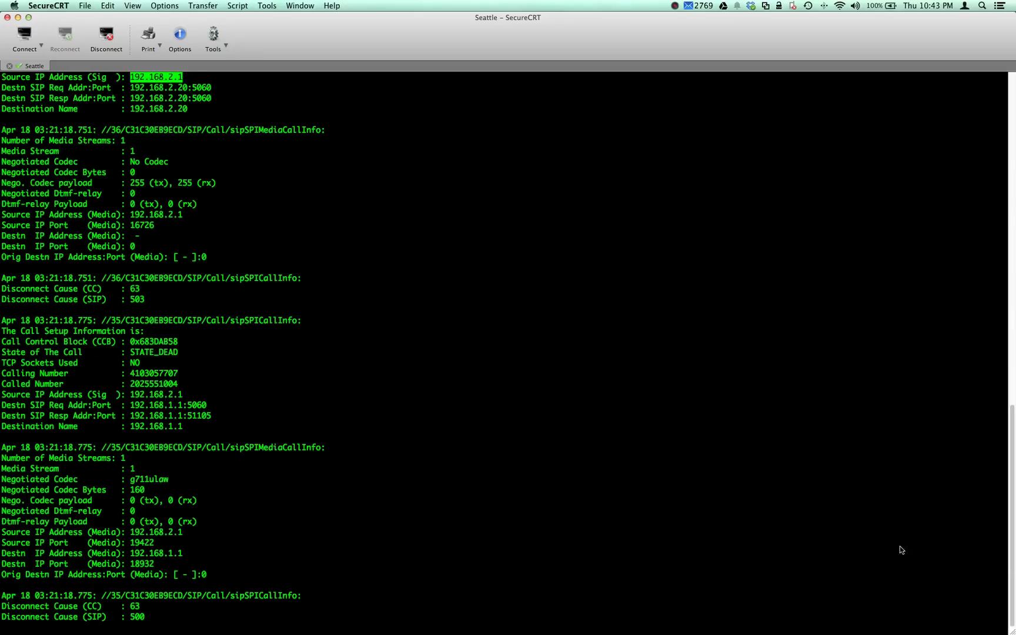
scroll(847, 529, "up", 2)
scroll(864, 400, "up", 4)
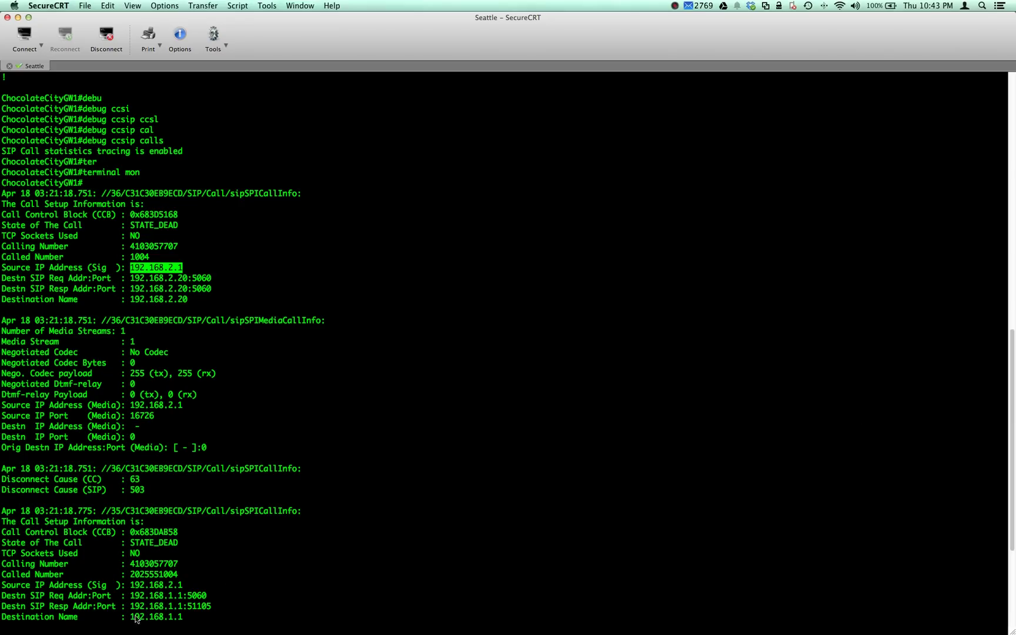
key("super+Tab")
- Confirm DC_SIP_TRUNK's SIP destination address is 192.168.4.1 on port 5060
scroll(831, 618, "down", 10)
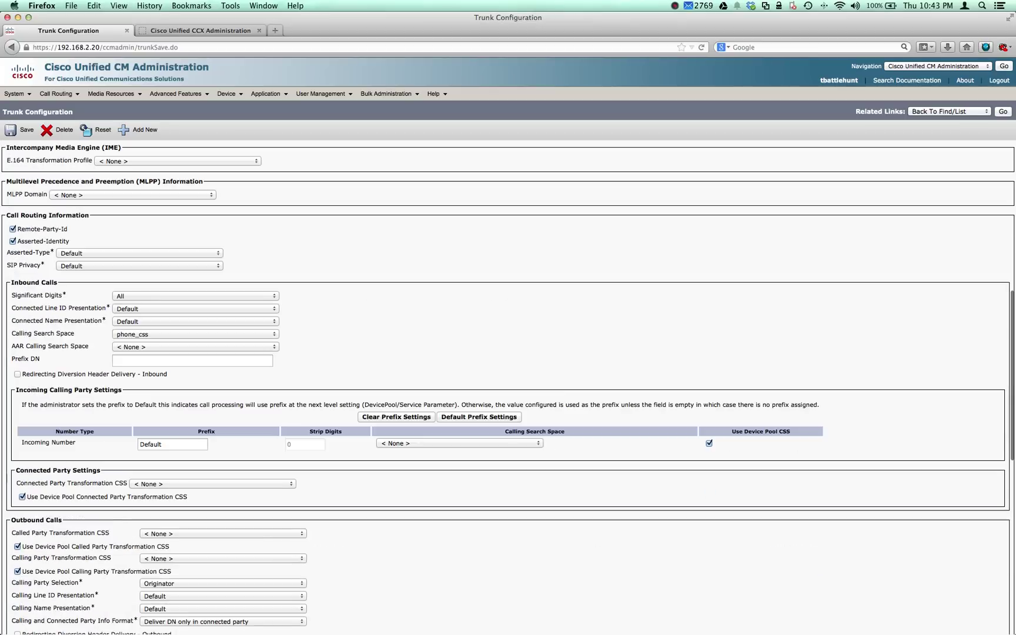
scroll(734, 544, "up", 5)
scroll(735, 547, "down", 12)
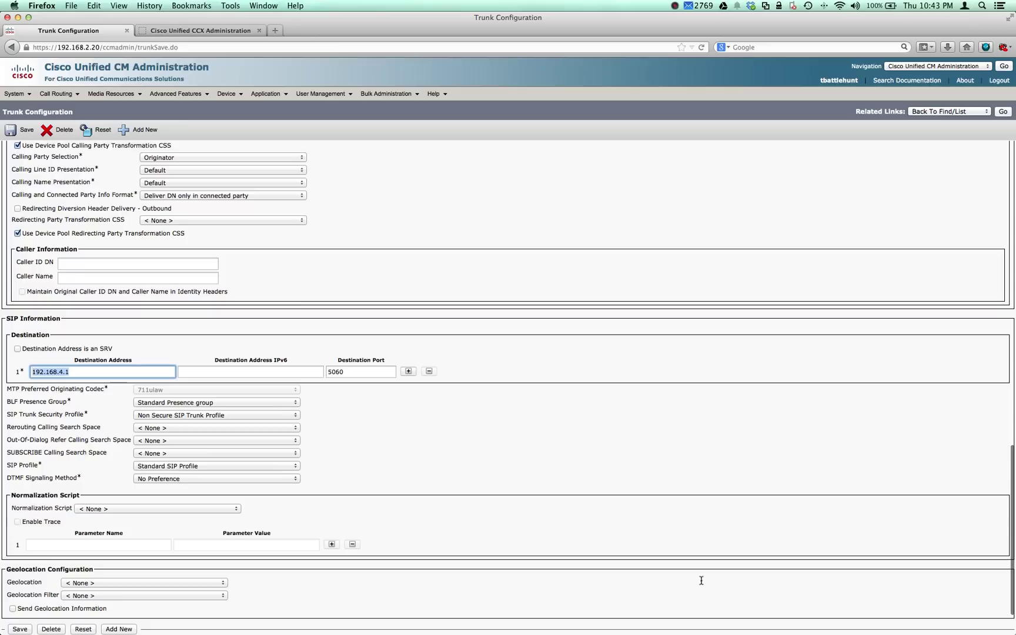
left_click(917, 536)
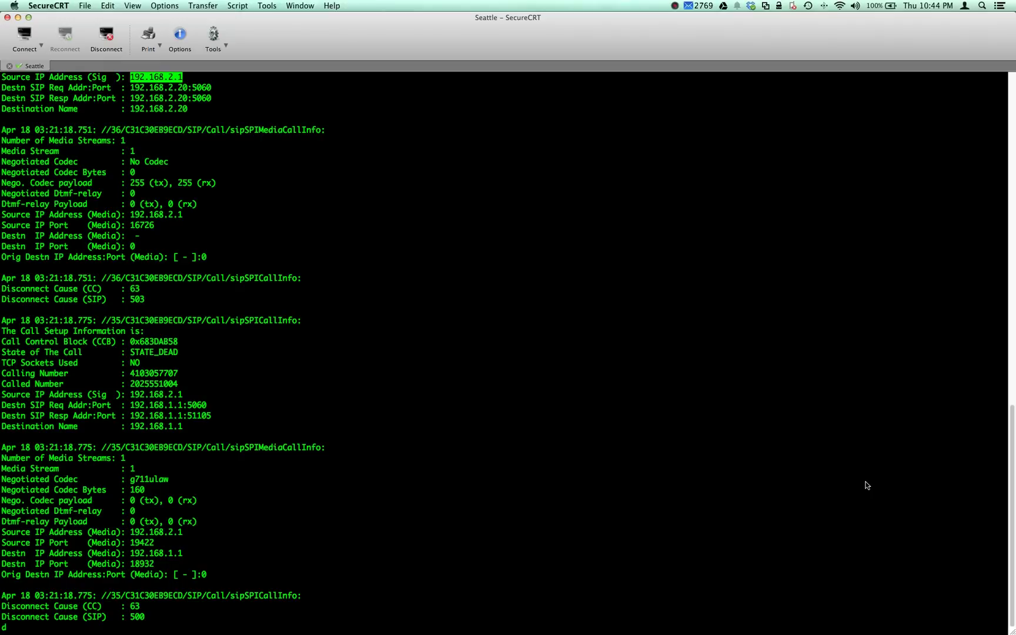
- Enter global configuration mode and open dial-peer voice 4000
key("Return")
key("Return")
key("Return")
key("Return")
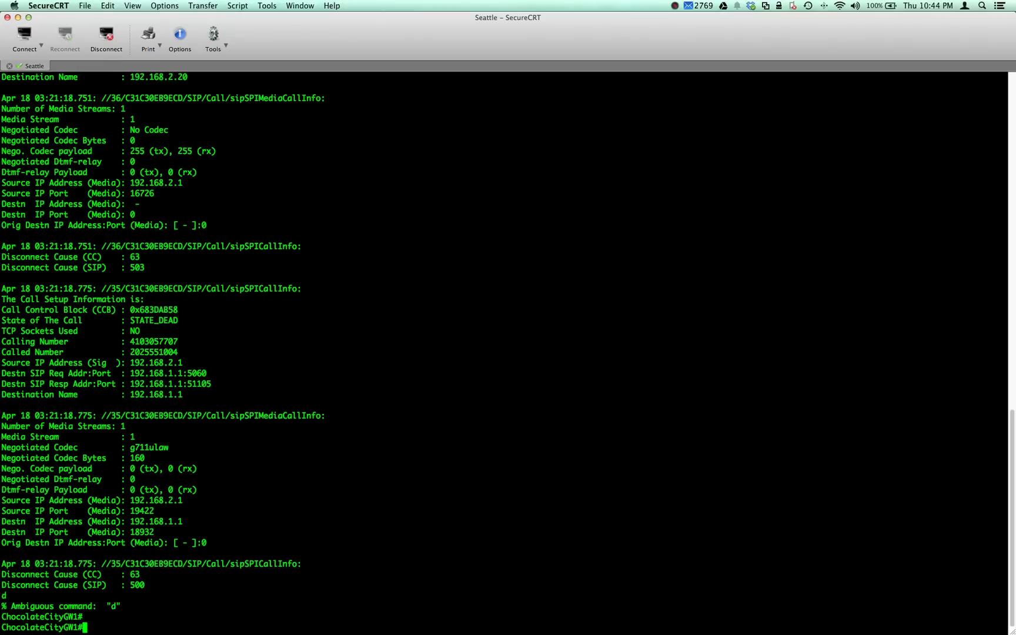
type("config t")
key("Return")
type("dial")
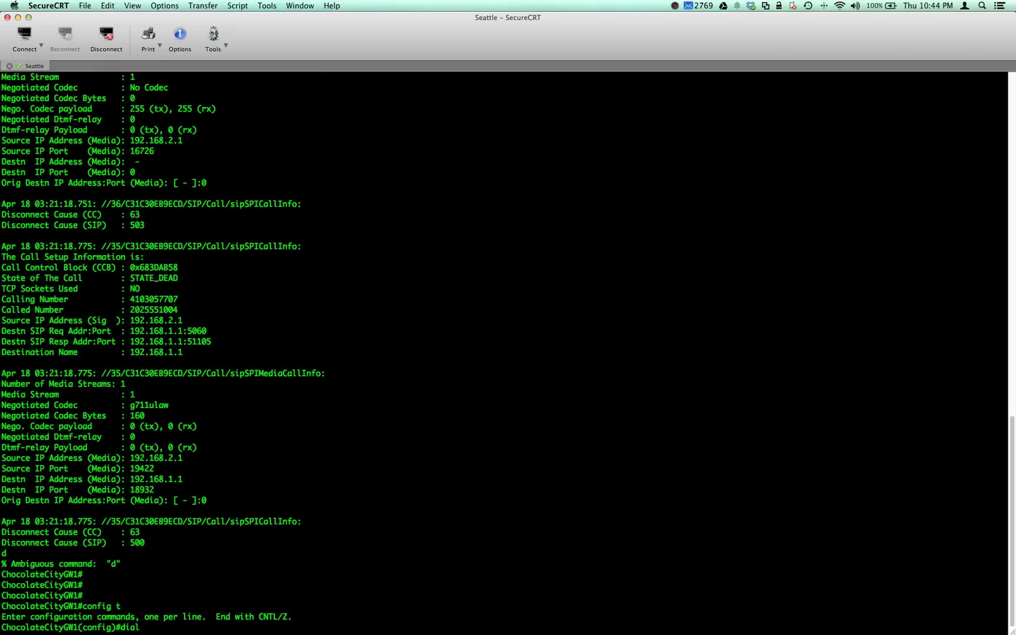
type("-")
key("Tab")
type("pe")
key("Tab")
type("vo")
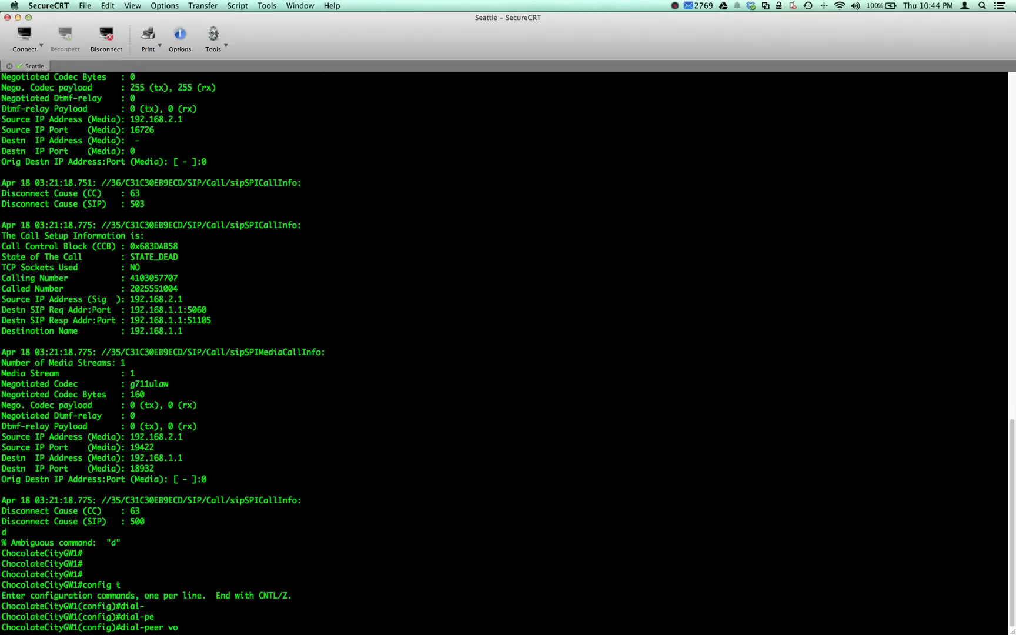
type("ice 4000")
key("Return")
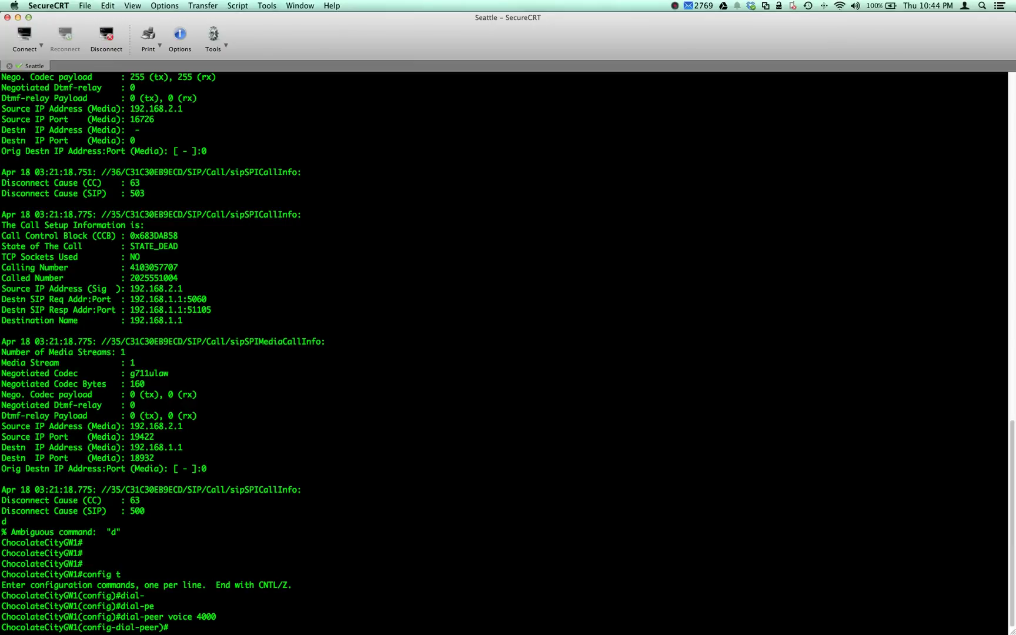
- Bind the dial-peer's SIP media and control source-interface to lo4
type("voice-cla")
key("Tab")
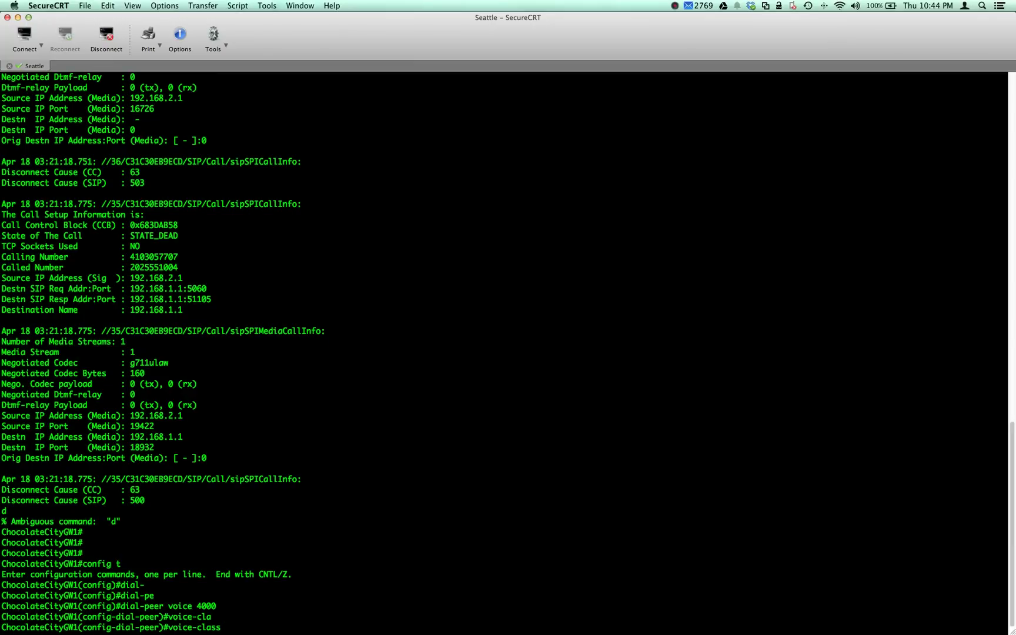
type("si")
key("Tab")
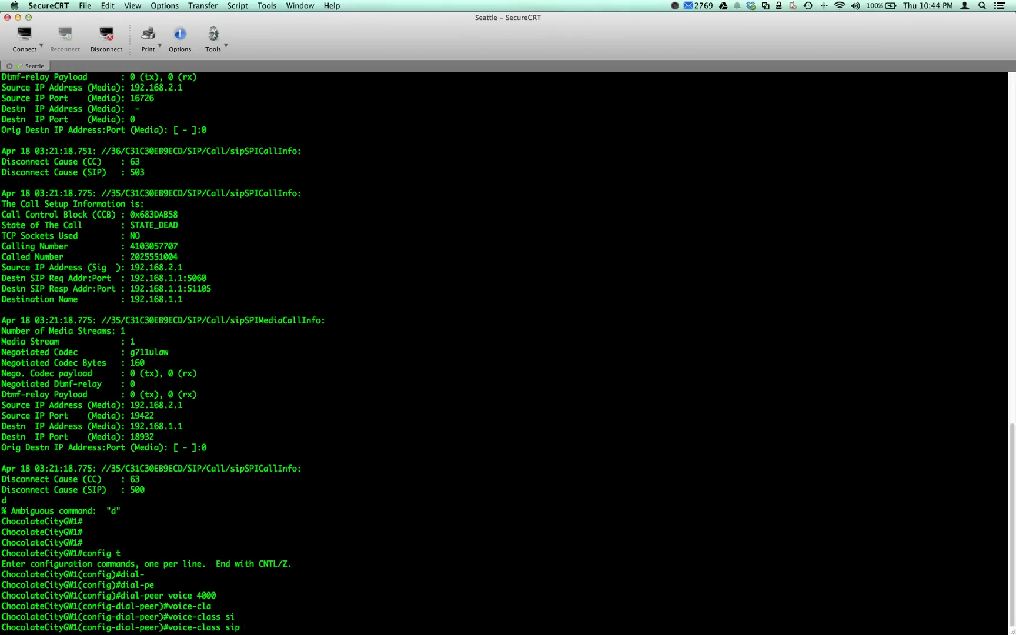
type("b")
key("Tab")
type("i")
key("Tab")
type("me")
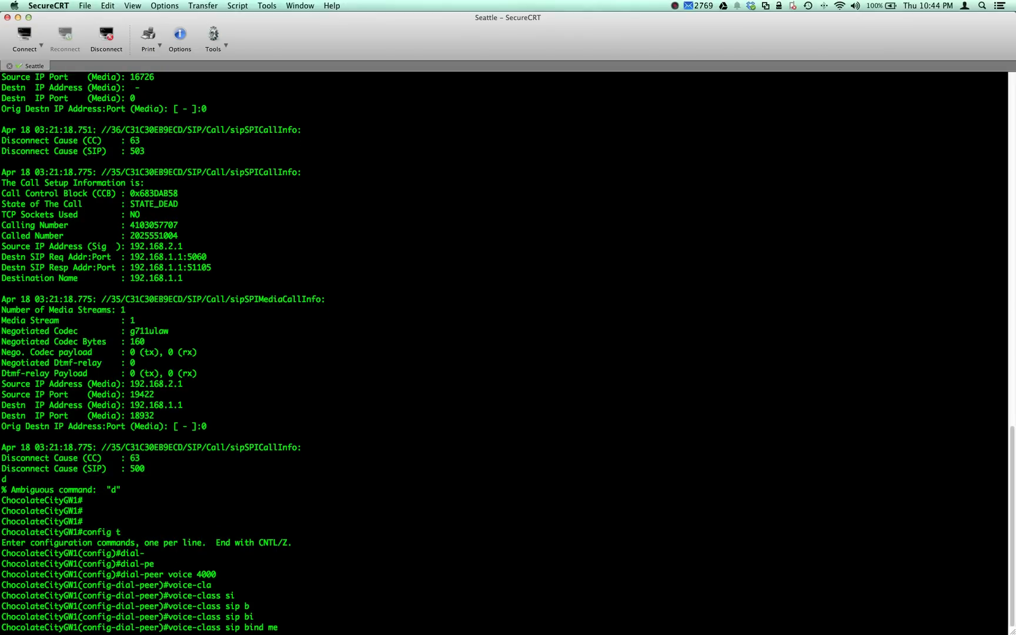
type("di")
key("Tab")
type("so")
key("Tab")
type("l")
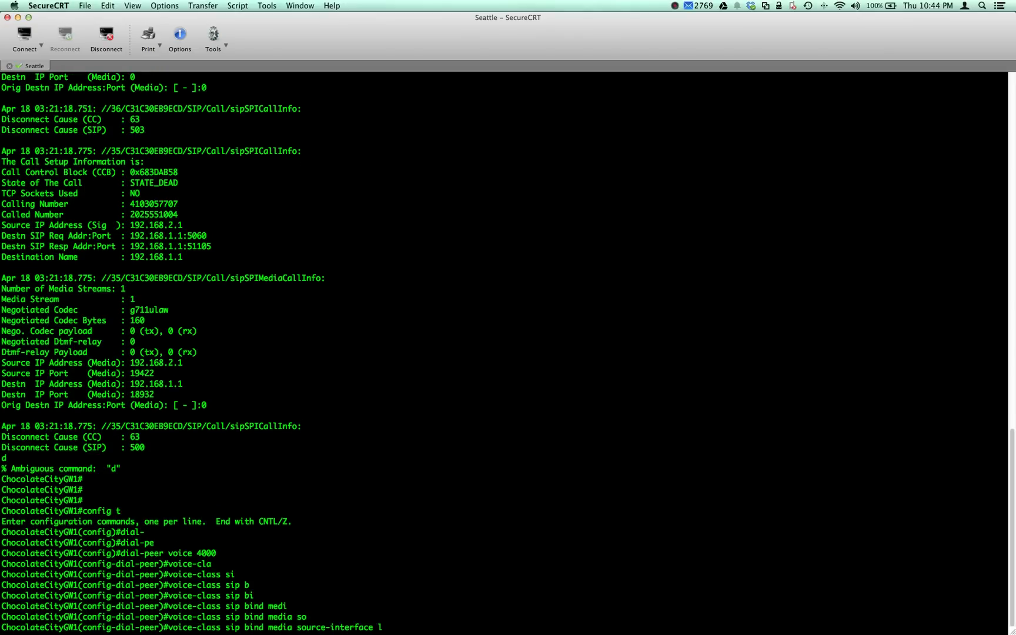
type("o4")
key("Tab")
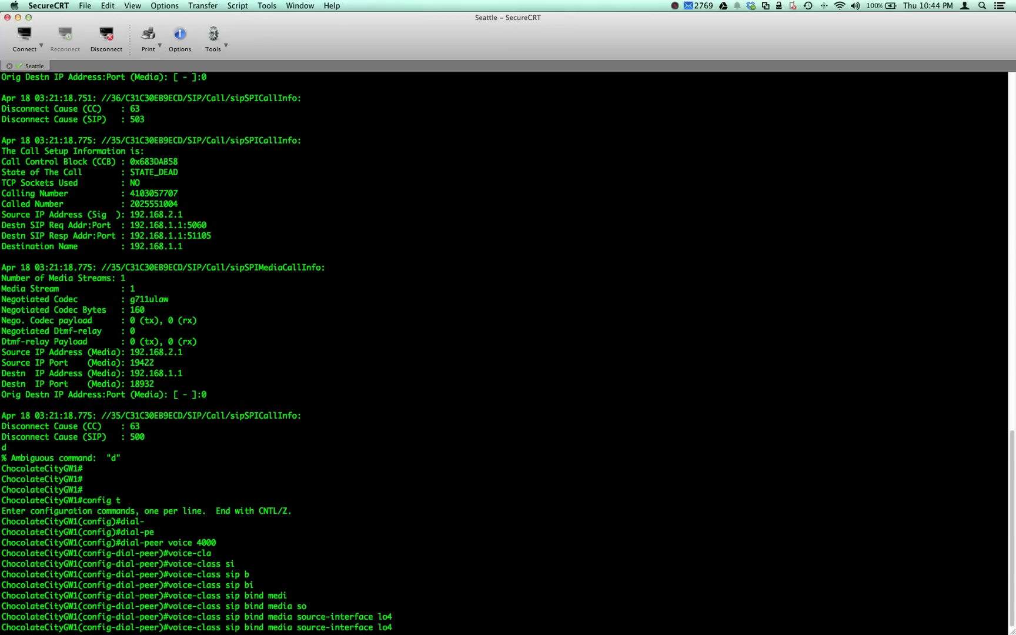
key("Left")
key("Left")
key("Left")
key("BackSpace")
key("BackSpace")
key("BackSpace")
key("BackSpace")
key("BackSpace")
key("BackSpace")
type("con")
key("Return")
- Exit dial-peer and global configuration modes
type("exit")
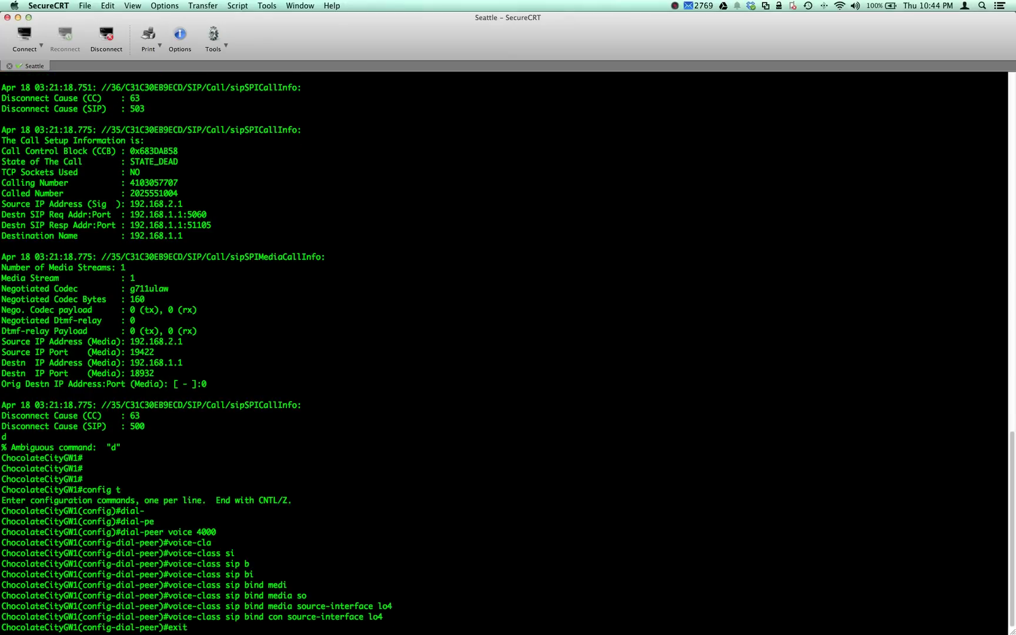
key("Return")
type("exit")
key("Return")
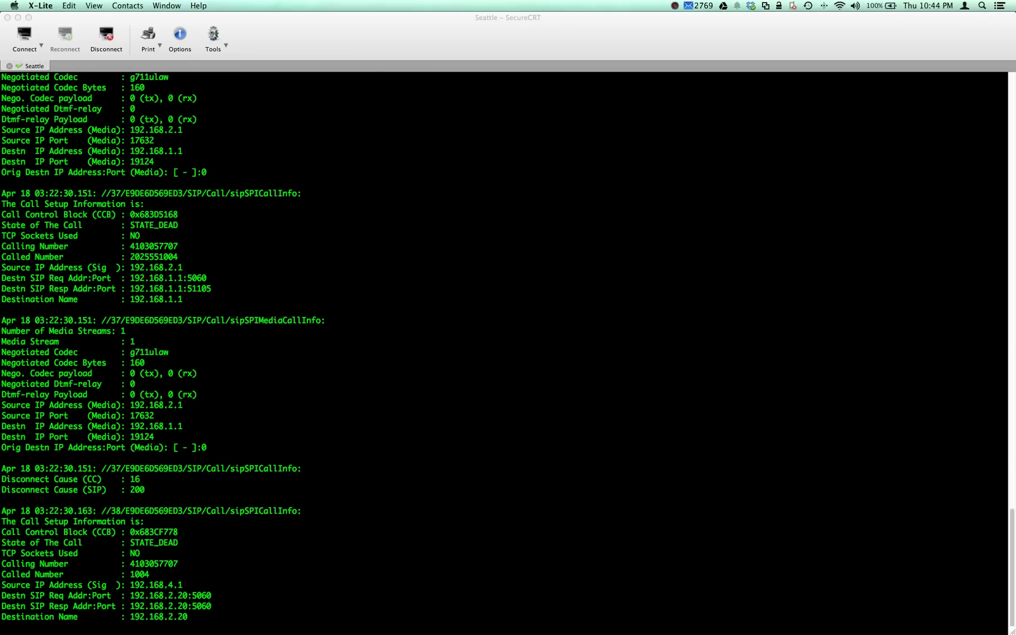
- Turn off all debugging on the ChocolateCityGW1 gateway with undebug all
key("super+Tab")
key("Return")
key("Return")
key("Return")
key("Return")
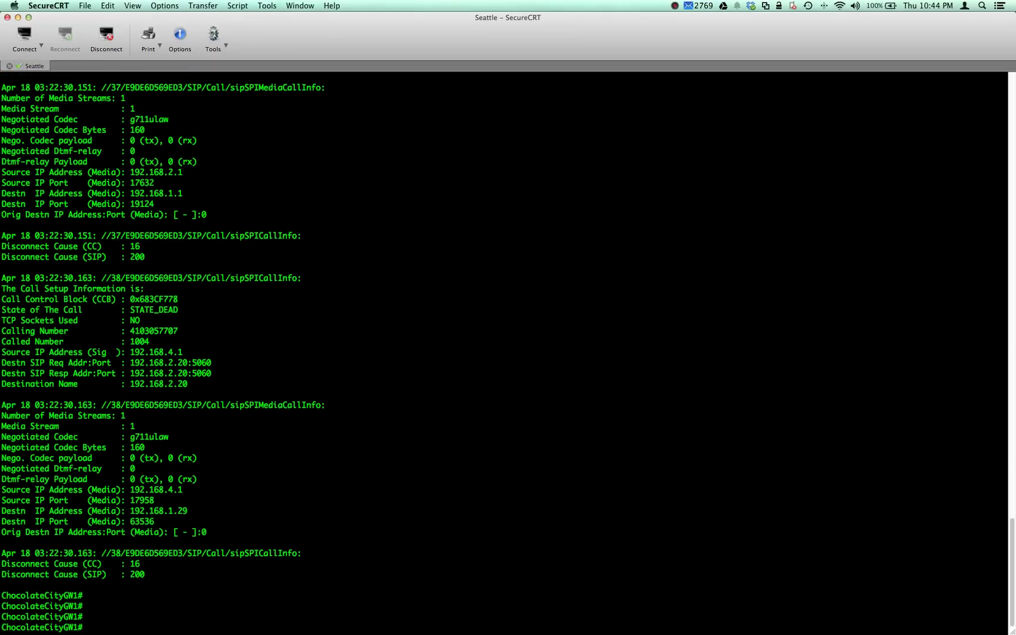
type("un all")
key("Return")
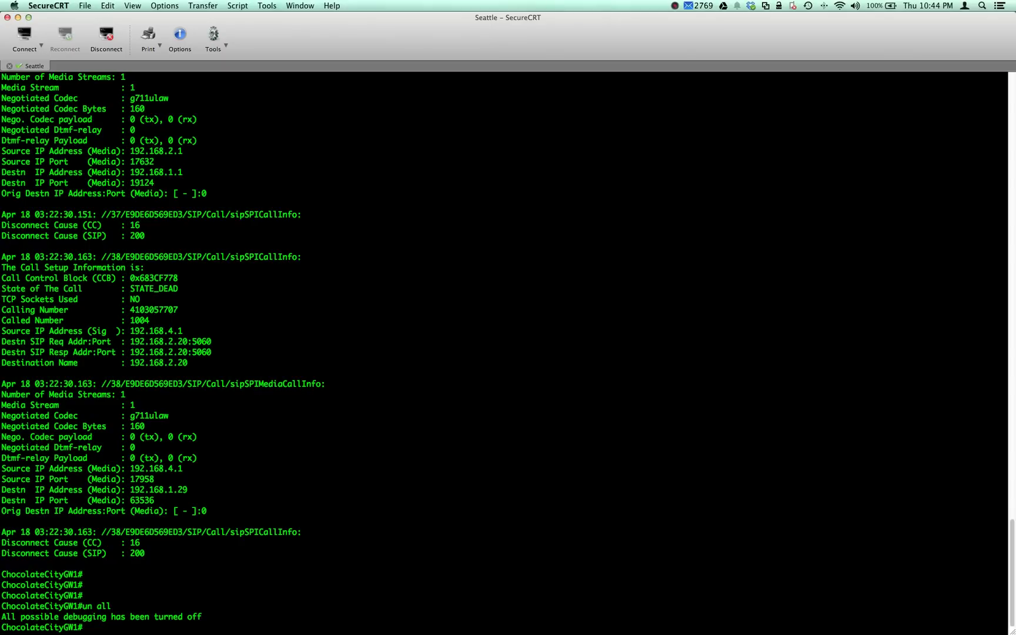
left_click(675, 6)
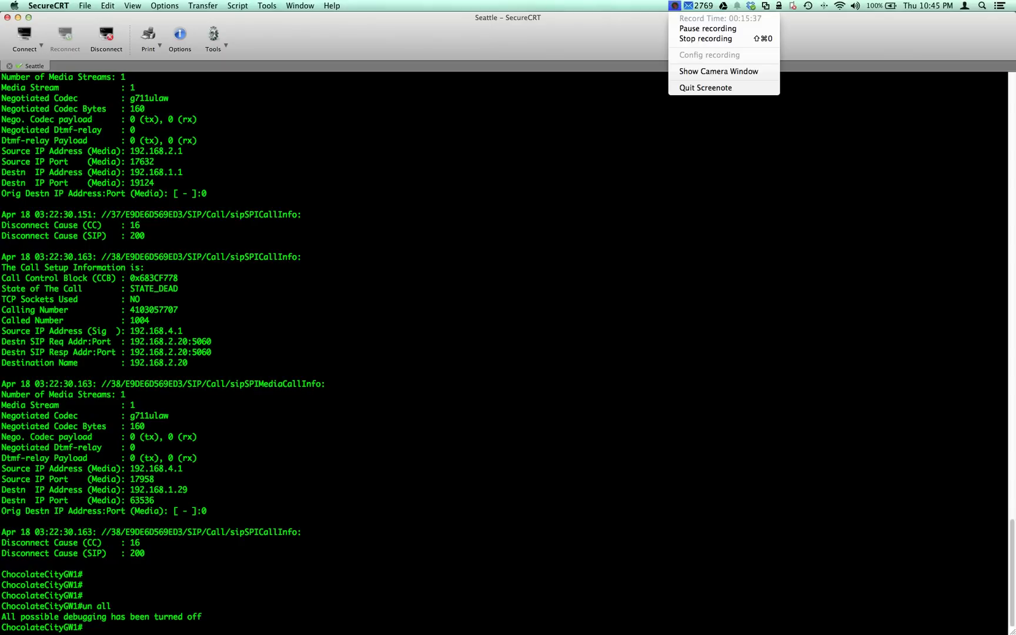